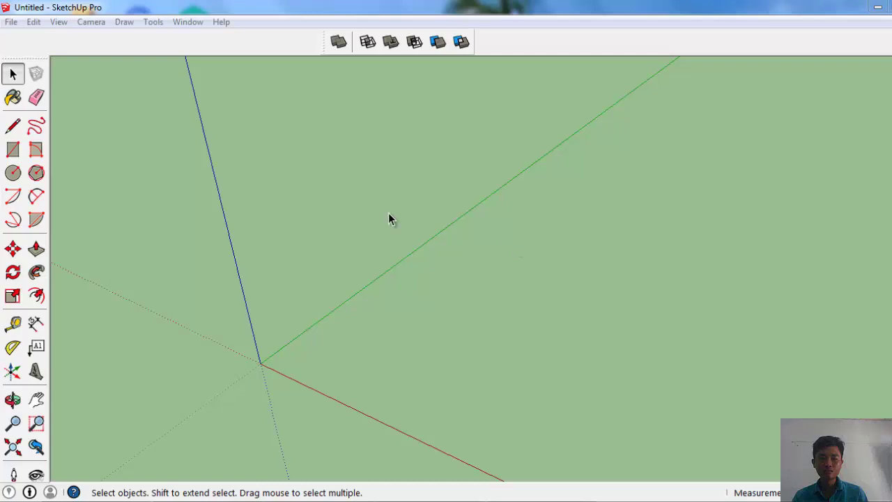
Draw a circle near the origin and push/pull it up into a short cylinder.
{"action": "left_click", "coordinate": [12, 175]}
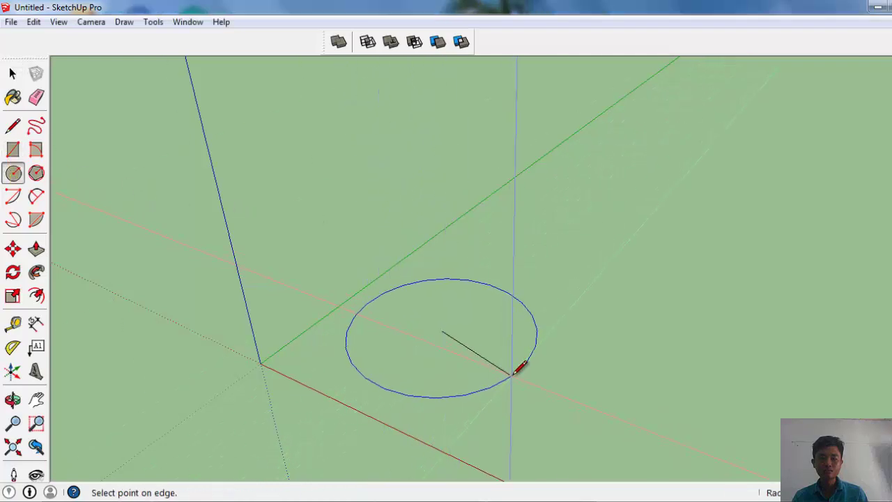
{"action": "left_click", "coordinate": [518, 367]}
{"action": "key", "text": "space"}
{"action": "middle_click_drag", "start_coordinate": [533, 383], "coordinate": [465, 323]}
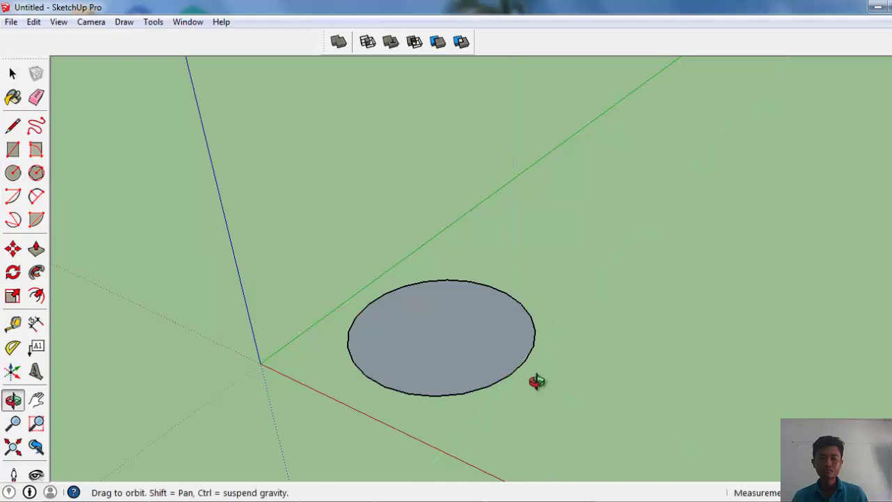
{"action": "key", "text": "p"}
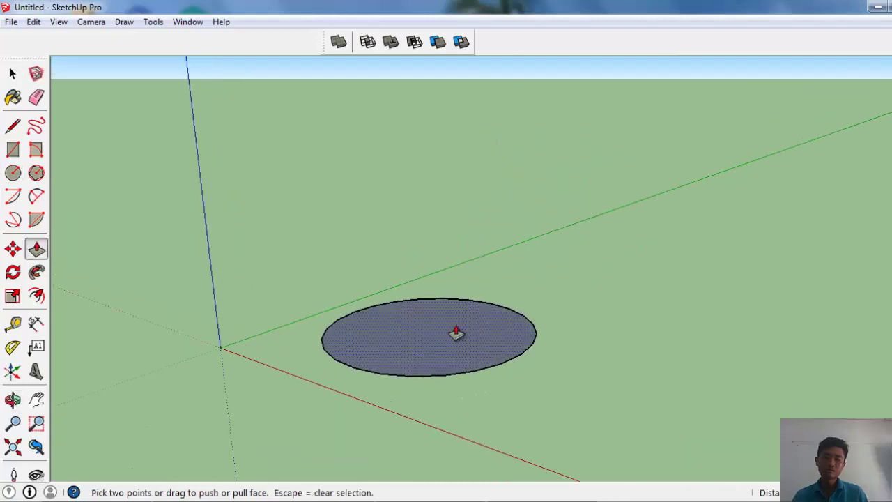
{"action": "left_click", "coordinate": [457, 332]}
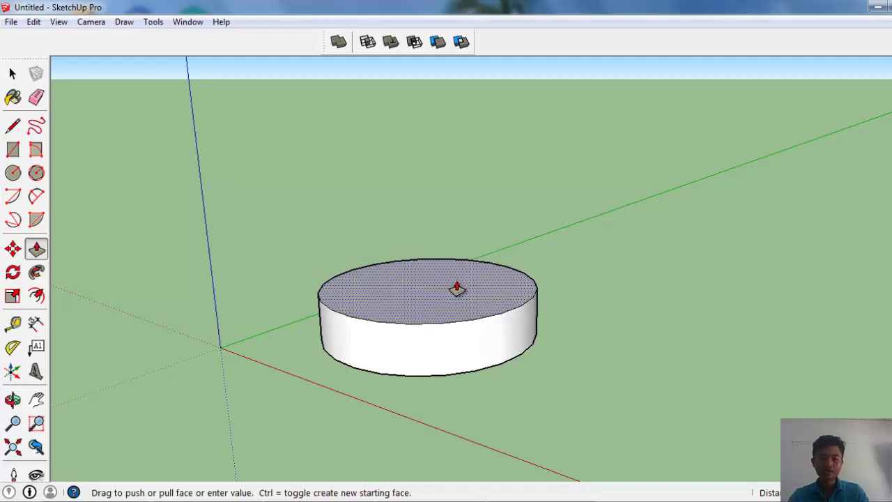
{"action": "left_click", "coordinate": [456, 288]}
{"action": "key", "text": "space"}
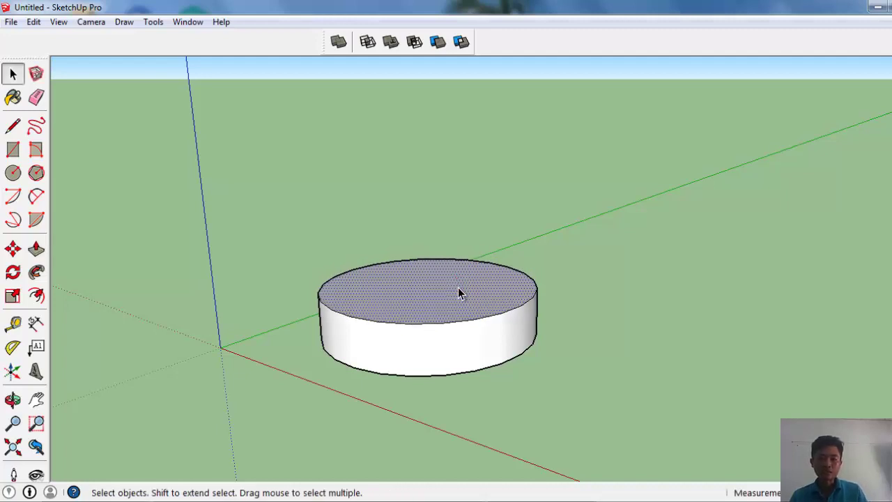
Turn the whole short cylinder into a single component.
{"action": "triple_click", "coordinate": [458, 287]}
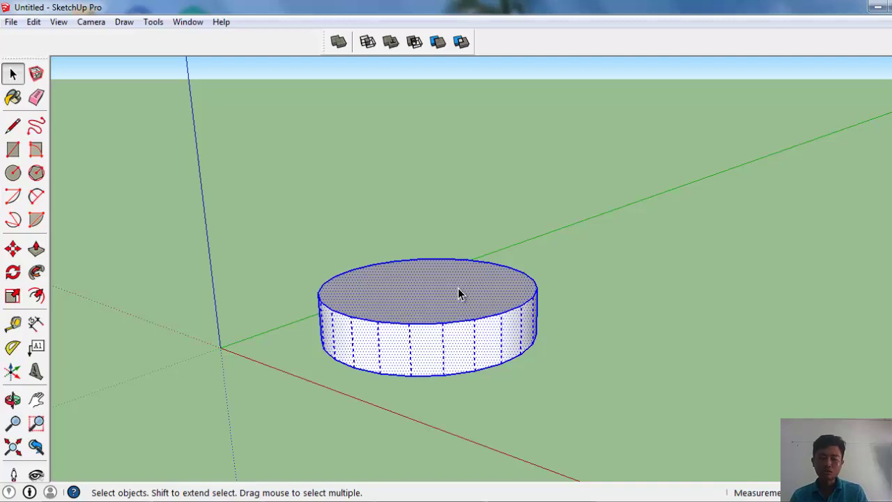
{"action": "key", "text": "g"}
{"action": "key", "text": "Return"}
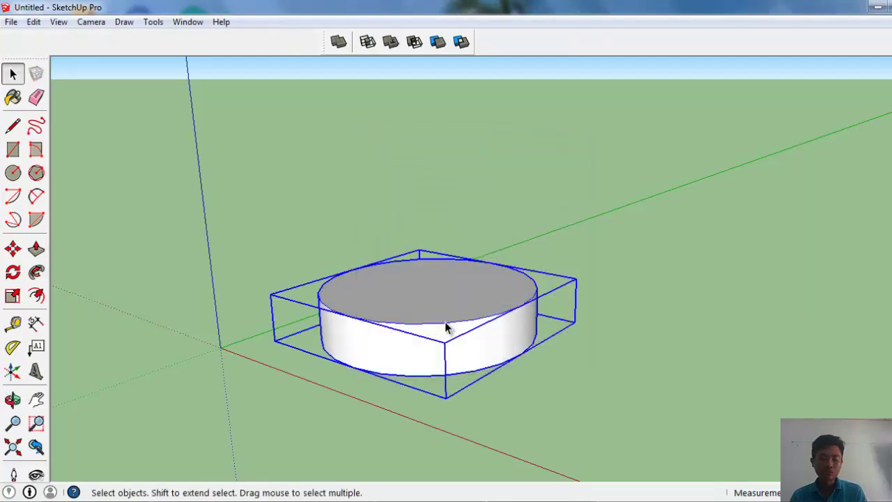
{"action": "key", "text": "m"}
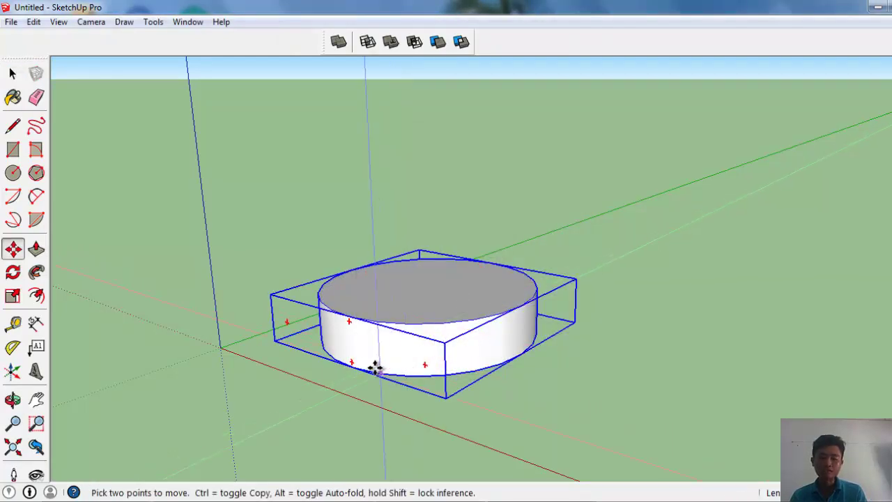
Copy the cylinder onto the top of the original and explode the copy.
{"action": "key", "text": "ctrl"}
{"action": "left_click", "coordinate": [380, 373]}
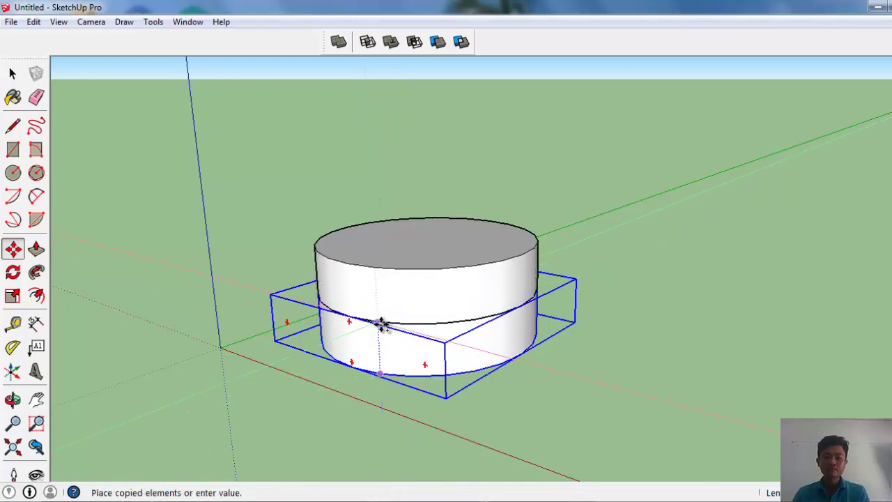
{"action": "left_click", "coordinate": [382, 322]}
{"action": "key", "text": "space"}
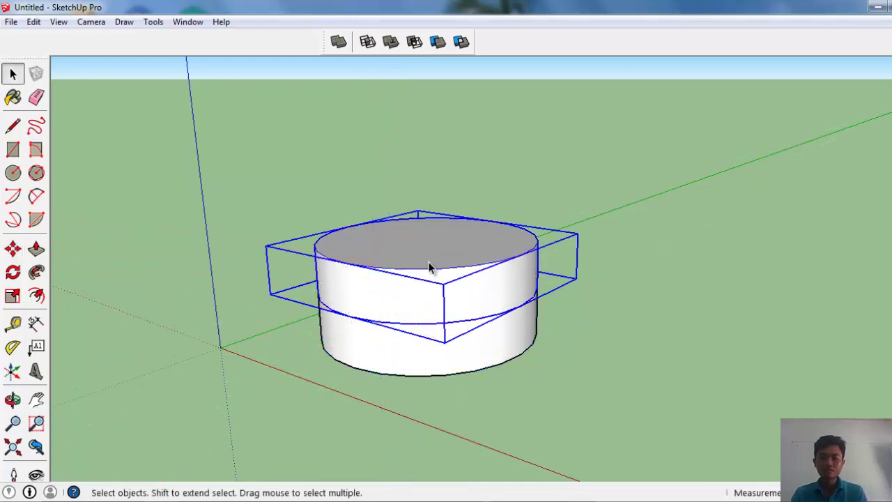
{"action": "middle_click_drag", "start_coordinate": [428, 267], "coordinate": [428, 301]}
{"action": "right_click", "coordinate": [427, 272]}
{"action": "left_click", "coordinate": [456, 271]}
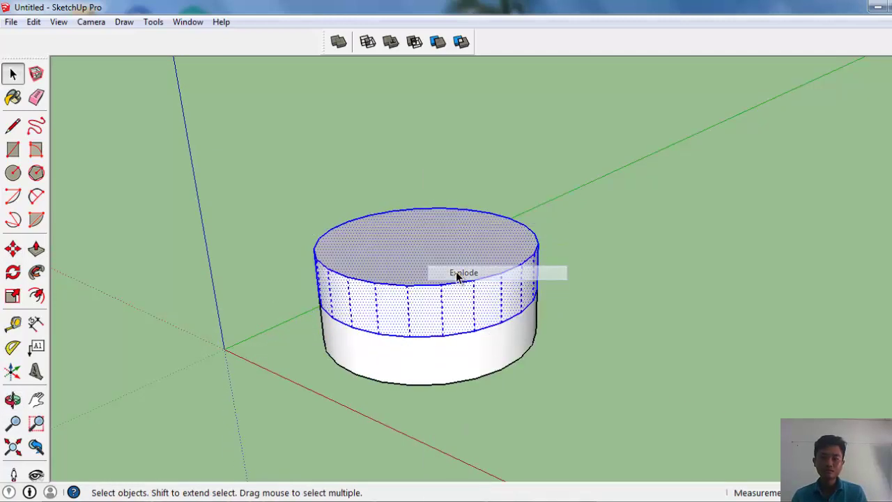
Pull the copy's top face up into a tall can body.
{"action": "key", "text": "p"}
{"action": "left_click", "coordinate": [444, 267]}
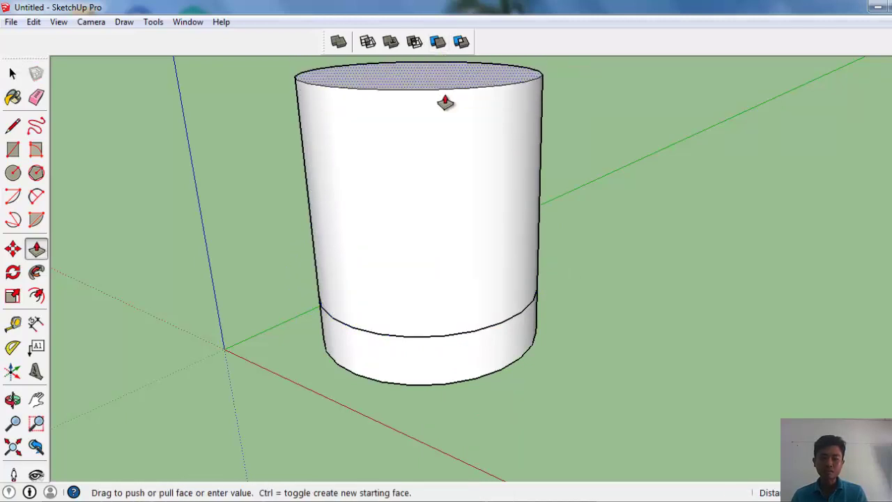
{"action": "scroll", "coordinate": [460, 188], "scroll_direction": "down", "scroll_amount": 3}
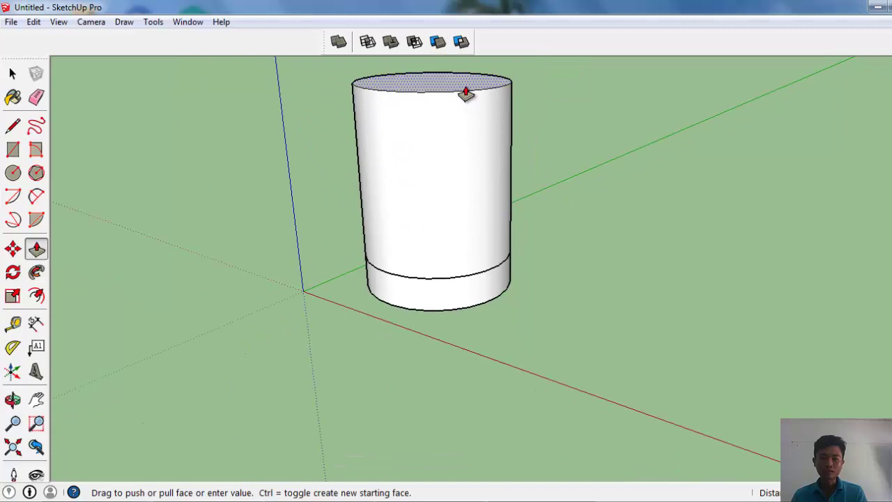
{"action": "left_click", "coordinate": [466, 94]}
{"action": "key", "text": "space"}
{"action": "scroll", "coordinate": [542, 330], "scroll_direction": "down", "scroll_amount": 2}
Make the tall upper cylinder its own component.
{"action": "mouse_move", "coordinate": [542, 330]}
{"action": "middle_mouse_down"}
{"action": "mouse_move", "coordinate": [629, 237]}
{"action": "mouse_move", "coordinate": [575, 314]}
{"action": "mouse_move", "coordinate": [456, 204]}
{"action": "middle_mouse_up"}
{"action": "left_click", "coordinate": [456, 204]}
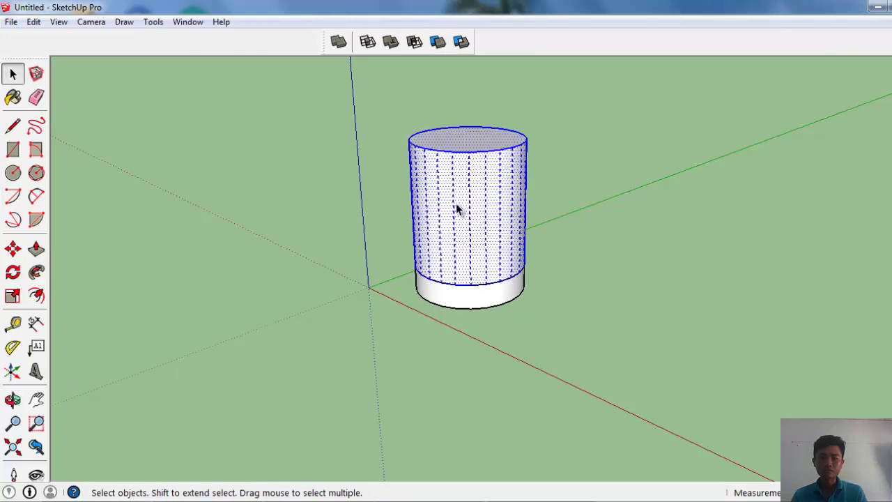
{"action": "key", "text": "g"}
{"action": "key", "text": "Return"}
{"action": "scroll", "coordinate": [460, 223], "scroll_direction": "up", "scroll_amount": 2}
Copy the short base band up to the top of the tall cylinder.
{"action": "left_click", "coordinate": [453, 334]}
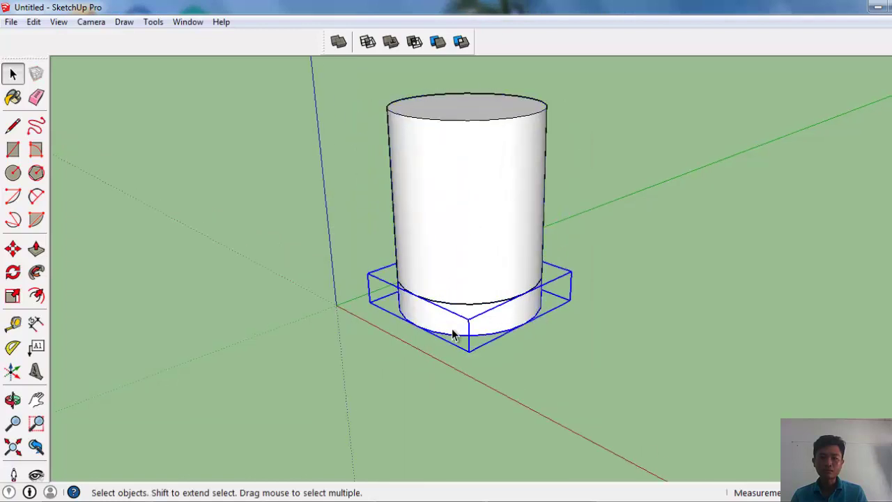
{"action": "key", "text": "m"}
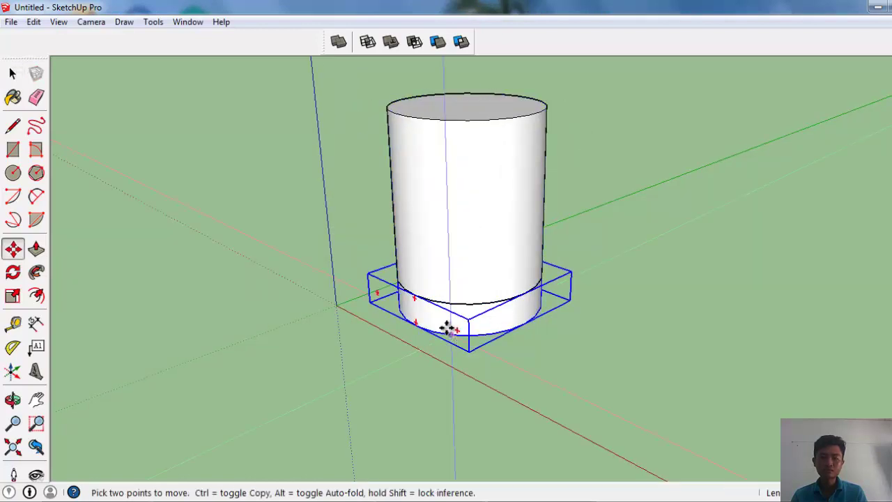
{"action": "left_click", "coordinate": [415, 327]}
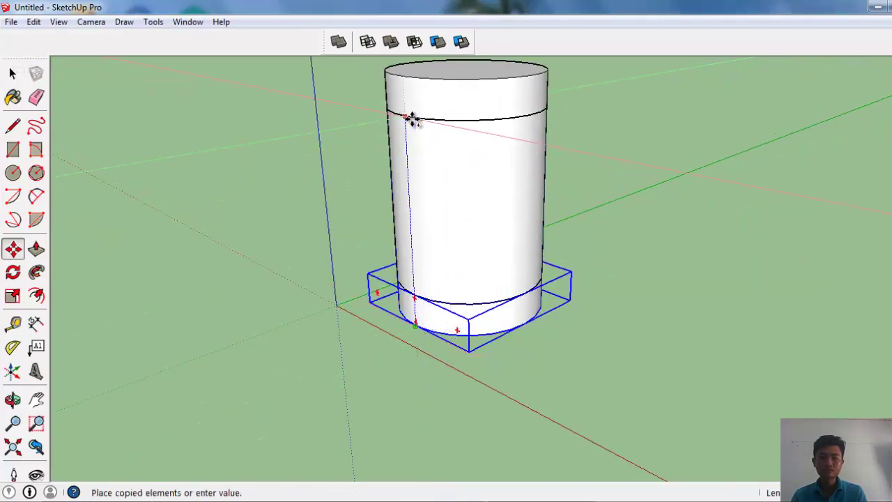
{"action": "left_click", "coordinate": [412, 119]}
{"action": "key", "text": "space"}
{"action": "scroll", "coordinate": [524, 325], "scroll_direction": "down", "scroll_amount": 2}
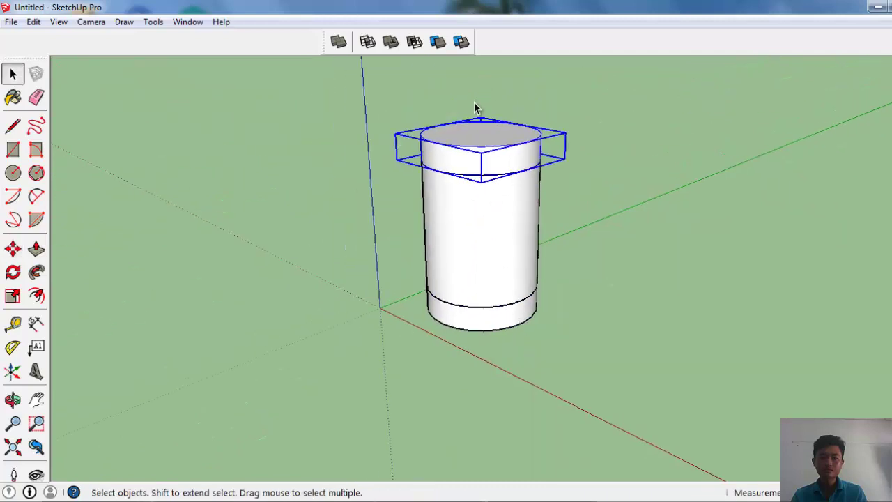
{"action": "mouse_move", "coordinate": [474, 106]}
{"action": "middle_mouse_down"}
{"action": "mouse_move", "coordinate": [564, 183]}
{"action": "mouse_move", "coordinate": [655, 167]}
{"action": "middle_mouse_up"}
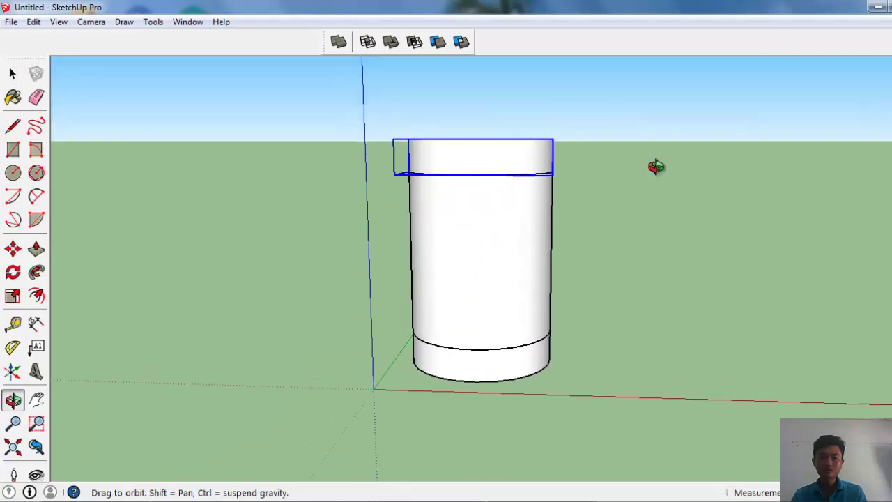
Explode the top band copy and select only its top face.
{"action": "left_click", "coordinate": [624, 247]}
{"action": "mouse_move", "coordinate": [567, 246]}
{"action": "middle_mouse_down"}
{"action": "mouse_move", "coordinate": [530, 200]}
{"action": "mouse_move", "coordinate": [370, 209]}
{"action": "mouse_move", "coordinate": [363, 282]}
{"action": "mouse_move", "coordinate": [411, 138]}
{"action": "middle_mouse_up"}
{"action": "scroll", "coordinate": [530, 201], "scroll_direction": "up", "scroll_amount": 3}
{"action": "left_click", "coordinate": [411, 137]}
{"action": "mouse_move", "coordinate": [425, 179]}
{"action": "middle_mouse_down"}
{"action": "mouse_move", "coordinate": [430, 94]}
{"action": "mouse_move", "coordinate": [425, 273]}
{"action": "middle_mouse_up"}
{"action": "scroll", "coordinate": [428, 186], "scroll_direction": "up", "scroll_amount": 2}
{"action": "right_click", "coordinate": [428, 180]}
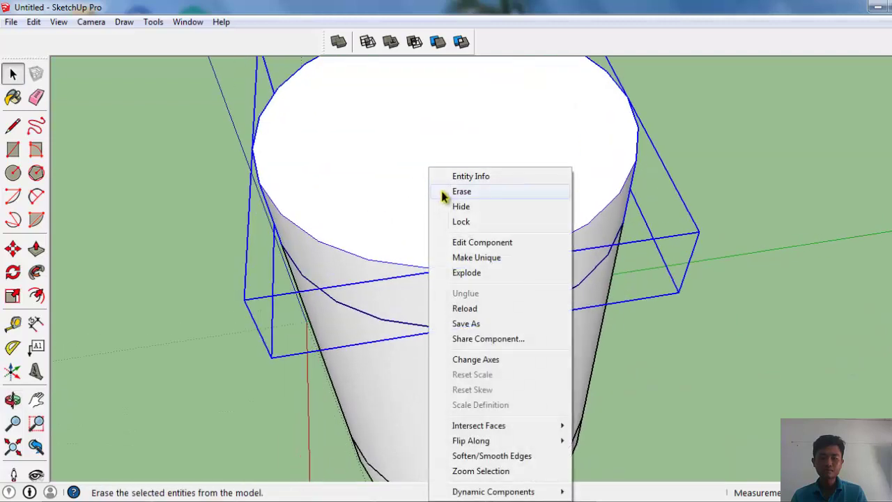
{"action": "left_click", "coordinate": [475, 273]}
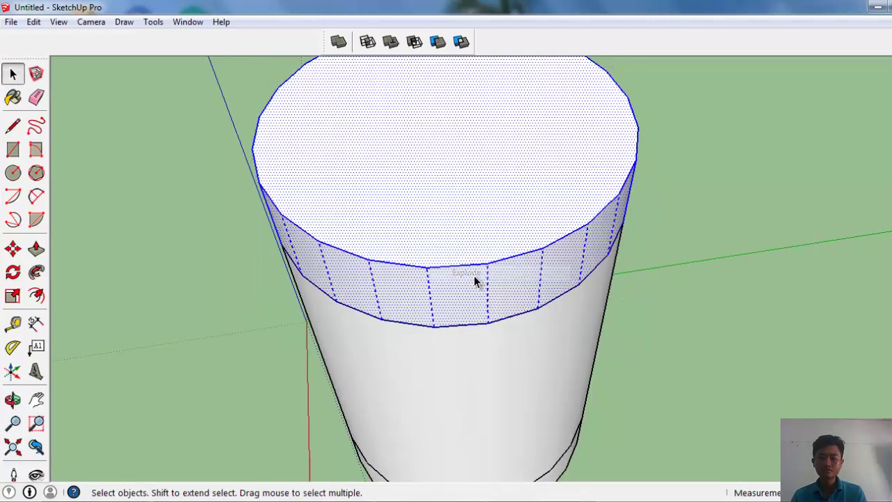
{"action": "scroll", "coordinate": [474, 278], "scroll_direction": "down", "scroll_amount": 2}
{"action": "left_click", "coordinate": [470, 186]}
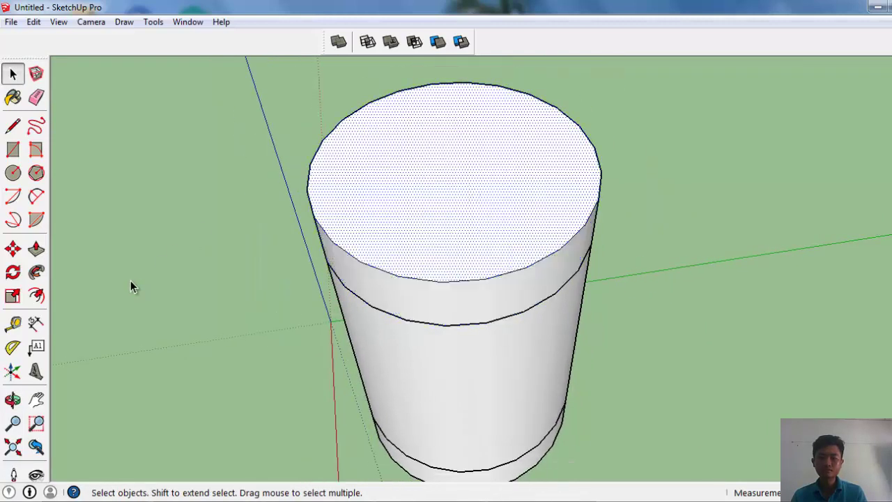
Scale the top face down uniformly about its centre to form a tapered shoulder.
{"action": "left_click", "coordinate": [13, 296]}
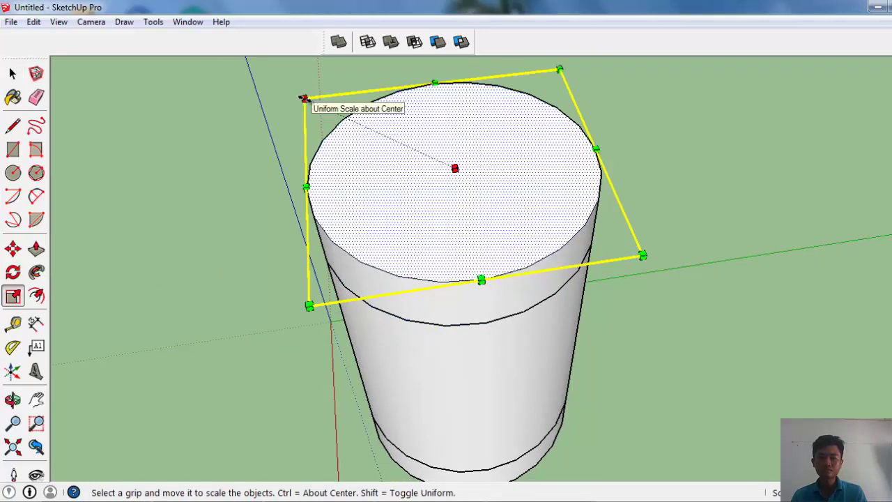
{"action": "left_click_drag", "start_coordinate": [304, 98], "coordinate": [319, 105], "text": "ctrl"}
{"action": "mouse_move", "coordinate": [318, 104]}
{"action": "middle_mouse_down"}
{"action": "mouse_move", "coordinate": [718, 235]}
{"action": "mouse_move", "coordinate": [625, 146]}
{"action": "middle_mouse_up"}
{"action": "scroll", "coordinate": [625, 147], "scroll_direction": "down", "scroll_amount": 3}
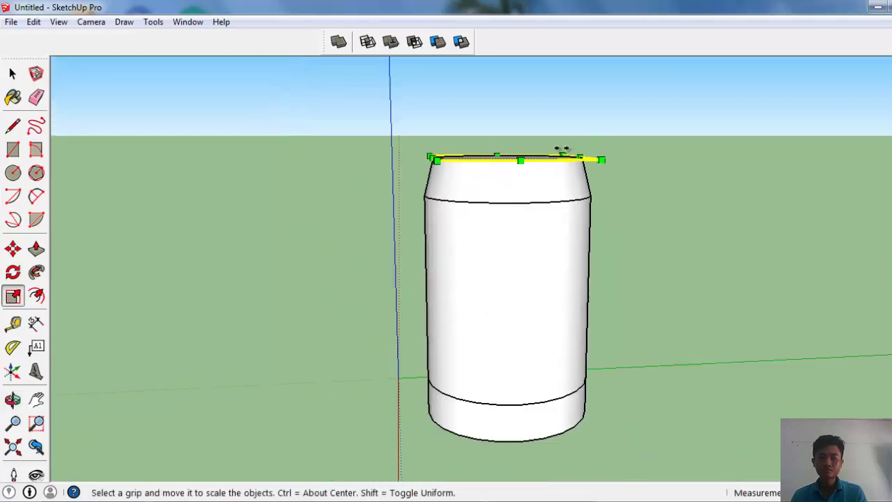
Clear the selection and orbit around to inspect the tapered top and the underside.
{"action": "key", "text": "space"}
{"action": "left_click", "coordinate": [600, 275]}
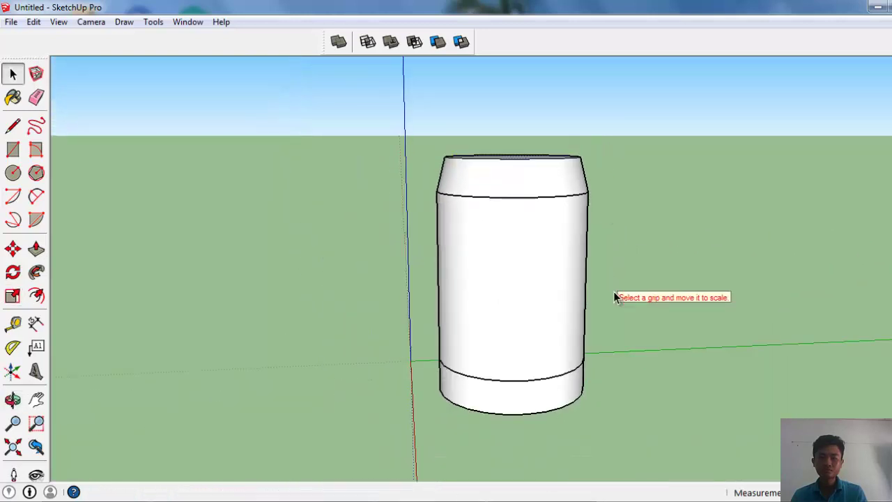
{"action": "mouse_move", "coordinate": [559, 243]}
{"action": "middle_mouse_down"}
{"action": "mouse_move", "coordinate": [502, 328]}
{"action": "mouse_move", "coordinate": [526, 147]}
{"action": "middle_mouse_up"}
{"action": "scroll", "coordinate": [525, 146], "scroll_direction": "up", "scroll_amount": 2}
{"action": "mouse_move", "coordinate": [536, 182]}
{"action": "middle_mouse_down"}
{"action": "mouse_move", "coordinate": [442, 120]}
{"action": "mouse_move", "coordinate": [464, 200]}
{"action": "middle_mouse_up"}
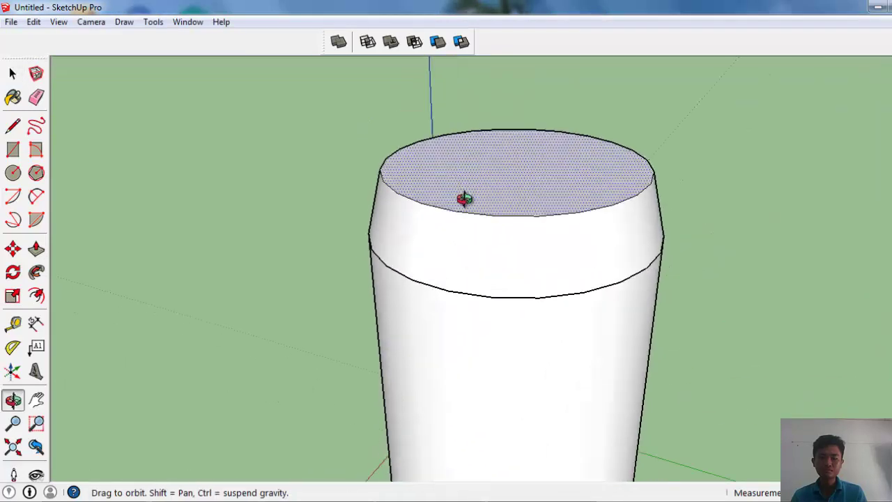
{"action": "scroll", "coordinate": [478, 150], "scroll_direction": "down", "scroll_amount": 2}
{"action": "scroll", "coordinate": [509, 258], "scroll_direction": "down", "scroll_amount": 1}
{"action": "mouse_move", "coordinate": [509, 259]}
{"action": "middle_mouse_down"}
{"action": "mouse_move", "coordinate": [508, 237]}
{"action": "mouse_move", "coordinate": [530, 230]}
{"action": "mouse_move", "coordinate": [536, 146]}
{"action": "middle_mouse_up"}
{"action": "scroll", "coordinate": [510, 308], "scroll_direction": "up", "scroll_amount": 1}
{"action": "scroll", "coordinate": [502, 296], "scroll_direction": "up", "scroll_amount": 1}
Explode the lower cylinder component and scale its bottom face down about the centre.
{"action": "left_click", "coordinate": [499, 301]}
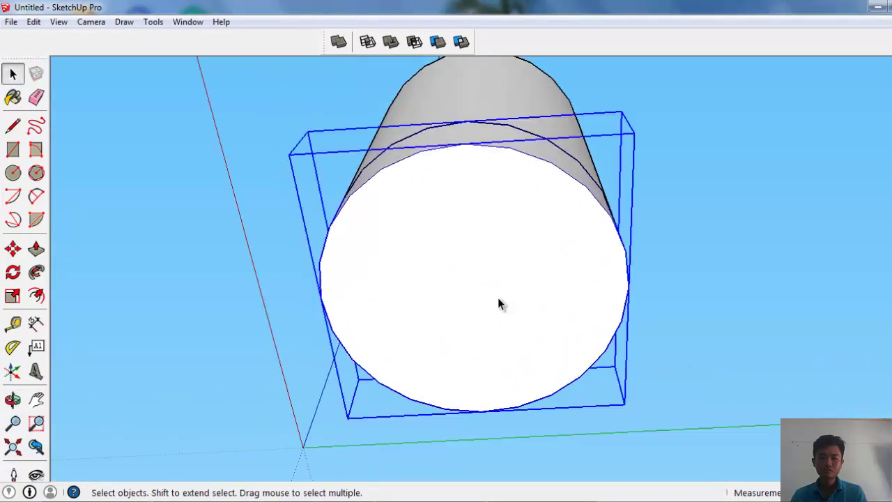
{"action": "right_click", "coordinate": [428, 257]}
{"action": "left_click", "coordinate": [460, 274]}
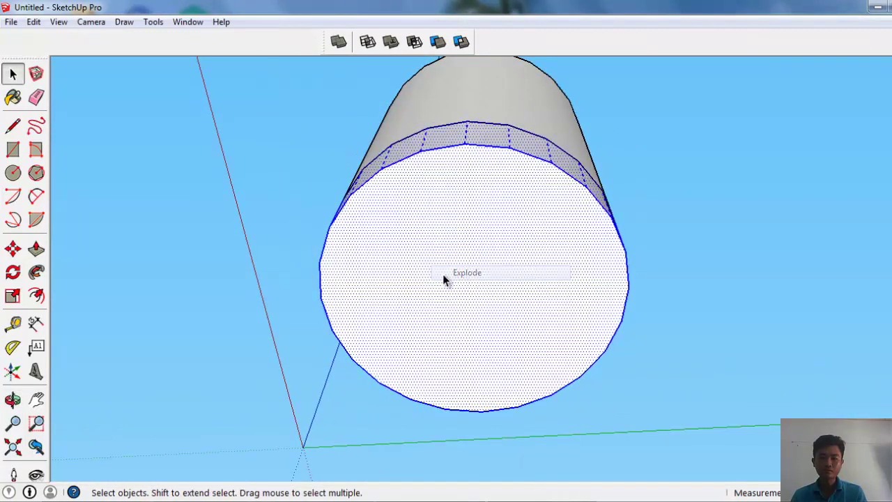
{"action": "left_click", "coordinate": [412, 269]}
{"action": "left_click", "coordinate": [13, 296]}
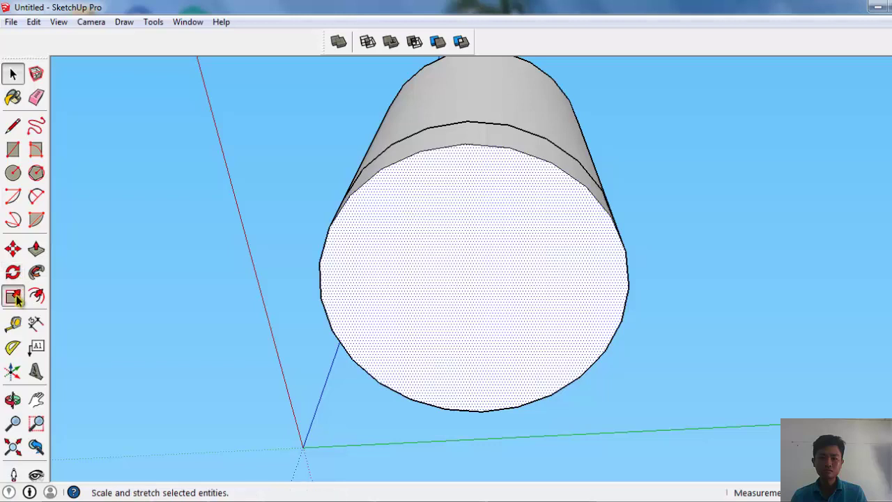
{"action": "left_click_drag", "start_coordinate": [288, 154], "coordinate": [317, 178], "text": "ctrl"}
{"action": "key", "text": "space"}
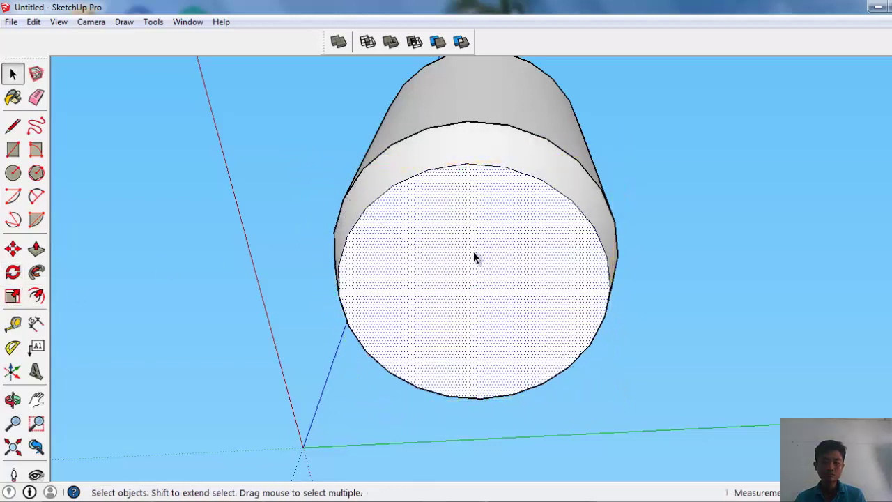
Make the scaled bottom face and band a component, then view the can from the side.
{"action": "left_click", "coordinate": [475, 255]}
{"action": "key", "text": "g"}
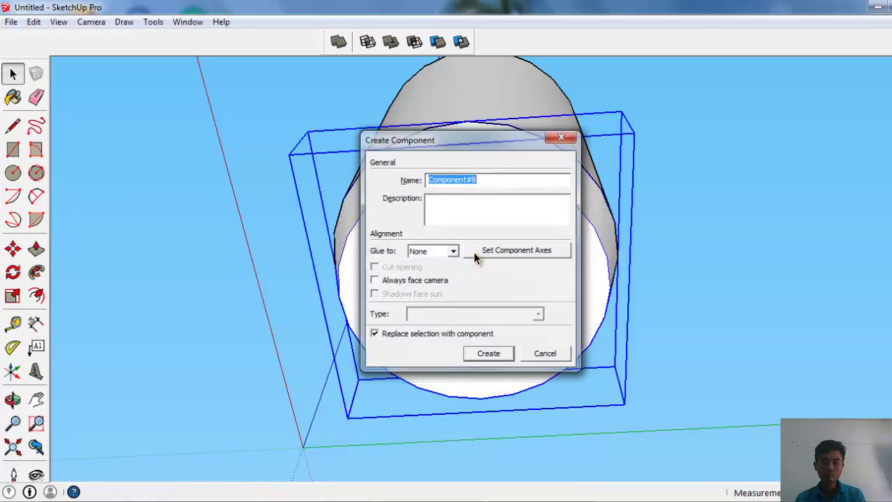
{"action": "key", "text": "Return"}
{"action": "left_click", "coordinate": [707, 219]}
{"action": "middle_click_drag", "start_coordinate": [706, 218], "coordinate": [677, 484]}
{"action": "scroll", "coordinate": [525, 256], "scroll_direction": "down", "scroll_amount": 2}
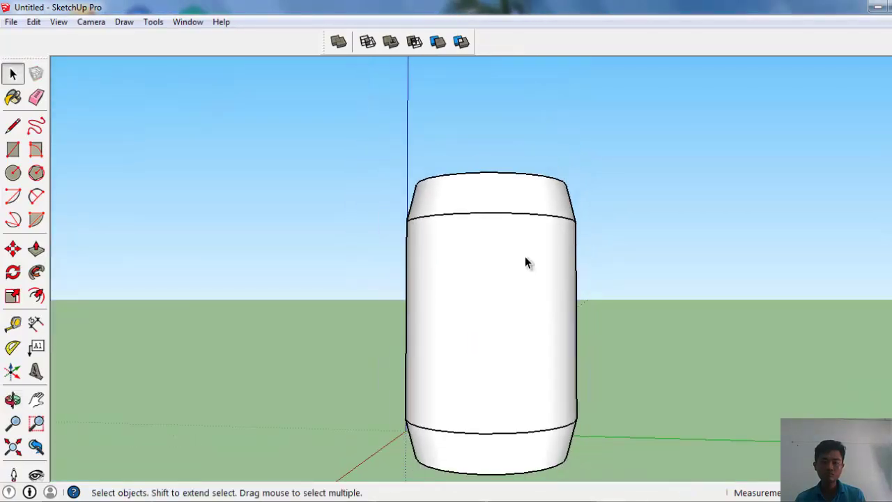
{"action": "mouse_move", "coordinate": [525, 256]}
{"action": "middle_mouse_down"}
{"action": "mouse_move", "coordinate": [558, 297]}
{"action": "mouse_move", "coordinate": [558, 324]}
{"action": "mouse_move", "coordinate": [689, 340]}
{"action": "middle_mouse_up"}
{"action": "scroll", "coordinate": [559, 324], "scroll_direction": "up", "scroll_amount": 2}
Offset the can's top face edge slightly inward to create a thin rim ring.
{"action": "scroll", "coordinate": [617, 325], "scroll_direction": "up", "scroll_amount": 2}
{"action": "scroll", "coordinate": [561, 314], "scroll_direction": "down", "scroll_amount": 2}
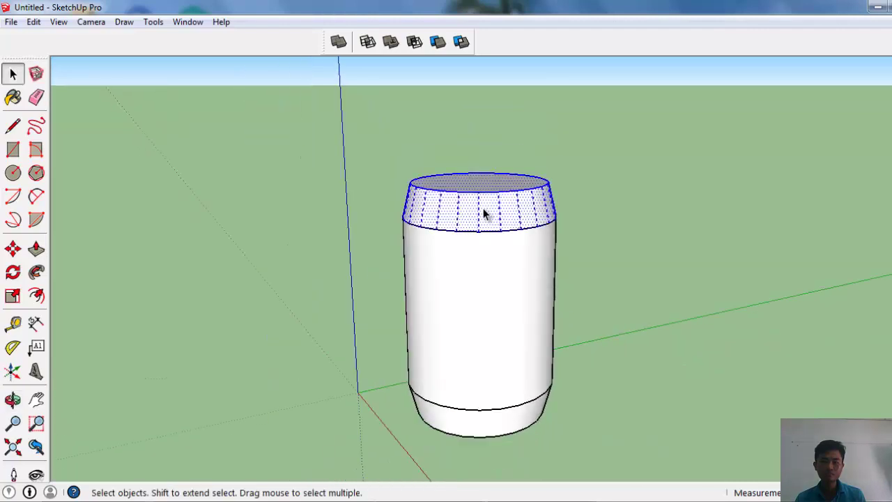
{"action": "scroll", "coordinate": [477, 197], "scroll_direction": "up", "scroll_amount": 1}
{"action": "scroll", "coordinate": [475, 197], "scroll_direction": "up", "scroll_amount": 1}
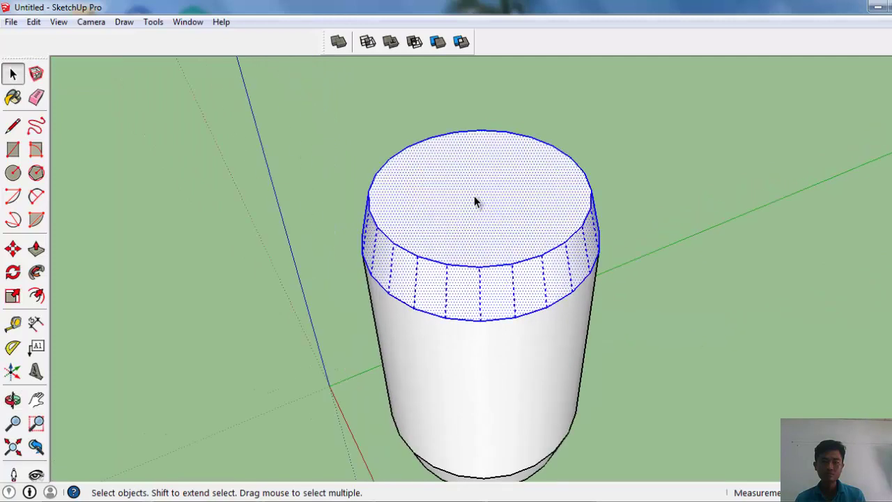
{"action": "left_click", "coordinate": [474, 196]}
{"action": "scroll", "coordinate": [475, 197], "scroll_direction": "up", "scroll_amount": 2}
{"action": "left_click", "coordinate": [38, 295]}
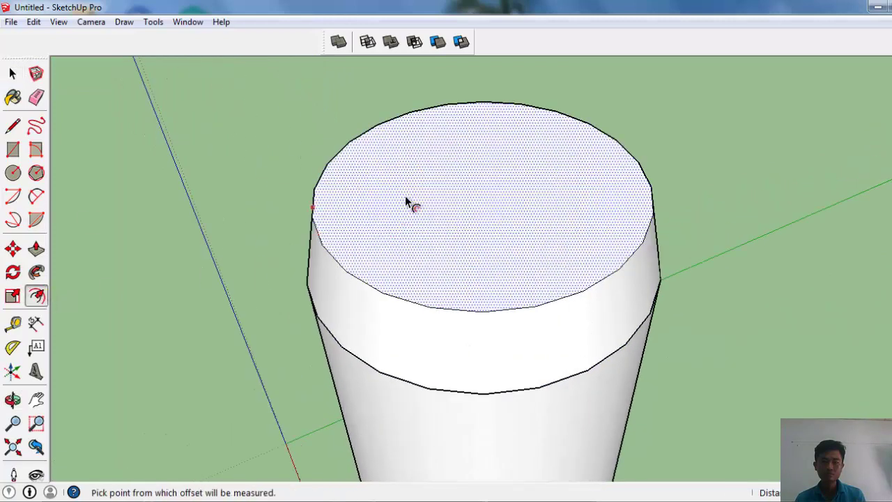
{"action": "left_click", "coordinate": [406, 114]}
{"action": "key", "text": "space"}
Orbit lower and select the thin offset ring around the lid.
{"action": "middle_click_drag", "start_coordinate": [512, 255], "coordinate": [351, 204]}
{"action": "left_click", "coordinate": [352, 204]}
{"action": "scroll", "coordinate": [351, 204], "scroll_direction": "up", "scroll_amount": 2}
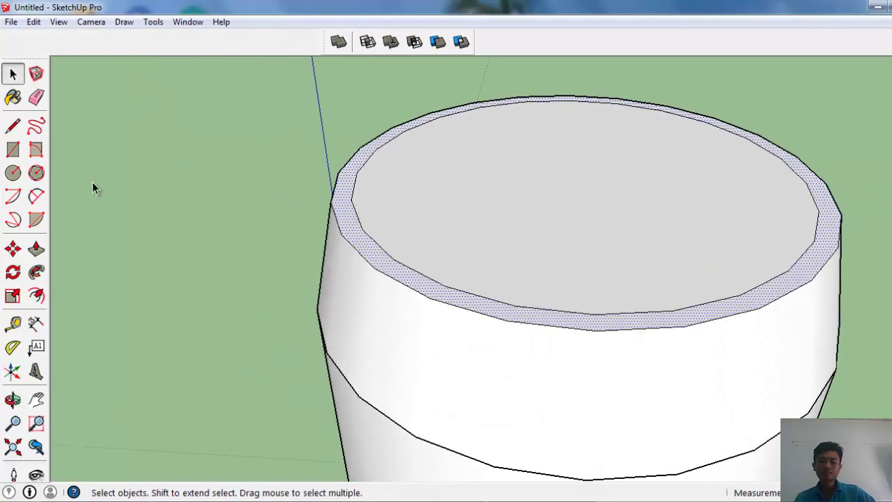
{"action": "left_click", "coordinate": [13, 126]}
Zoom and orbit in close to the outer corner of the rim ring.
{"action": "scroll", "coordinate": [355, 201], "scroll_direction": "up", "scroll_amount": 2}
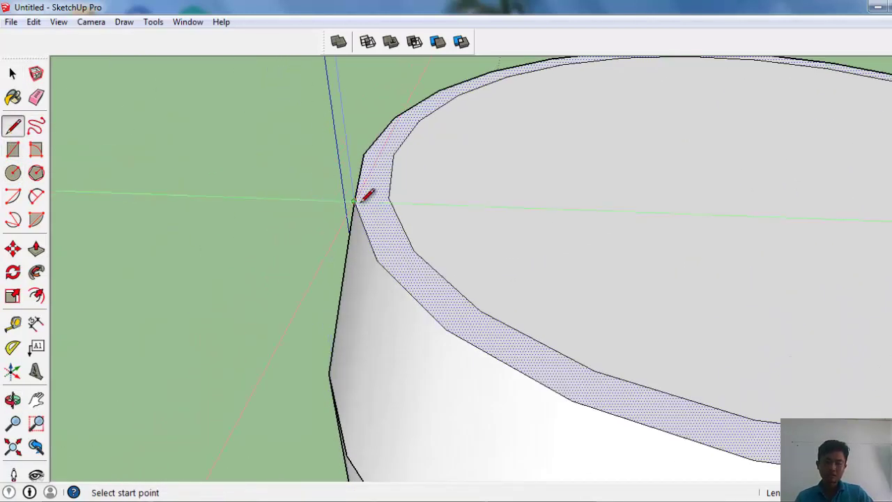
{"action": "left_click", "coordinate": [354, 201]}
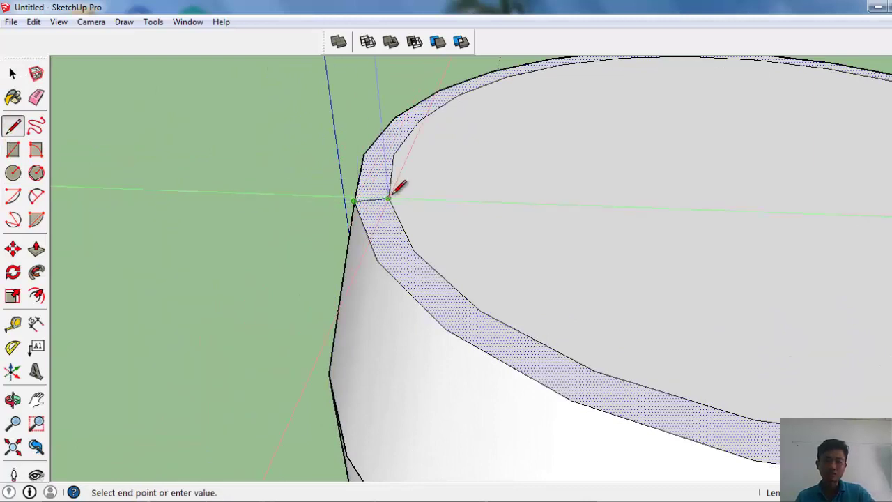
{"action": "key", "text": "space"}
{"action": "scroll", "coordinate": [377, 204], "scroll_direction": "up", "scroll_amount": 2}
{"action": "scroll", "coordinate": [388, 217], "scroll_direction": "up", "scroll_amount": 2}
{"action": "middle_click_drag", "start_coordinate": [387, 217], "coordinate": [400, 201]}
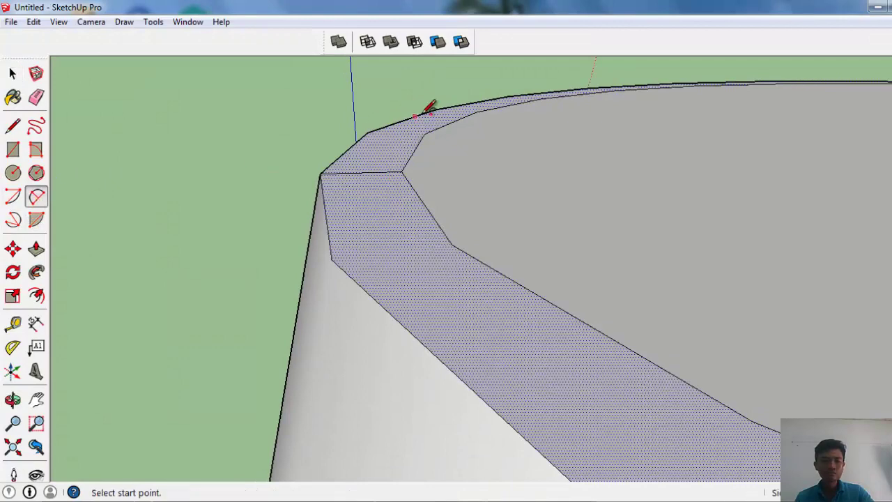
{"action": "middle_click_drag", "start_coordinate": [429, 106], "coordinate": [298, 183]}
Draw an upright semicircle pie from the outer to inner rim edge, bulging up the blue axis.
{"action": "left_click", "coordinate": [288, 189]}
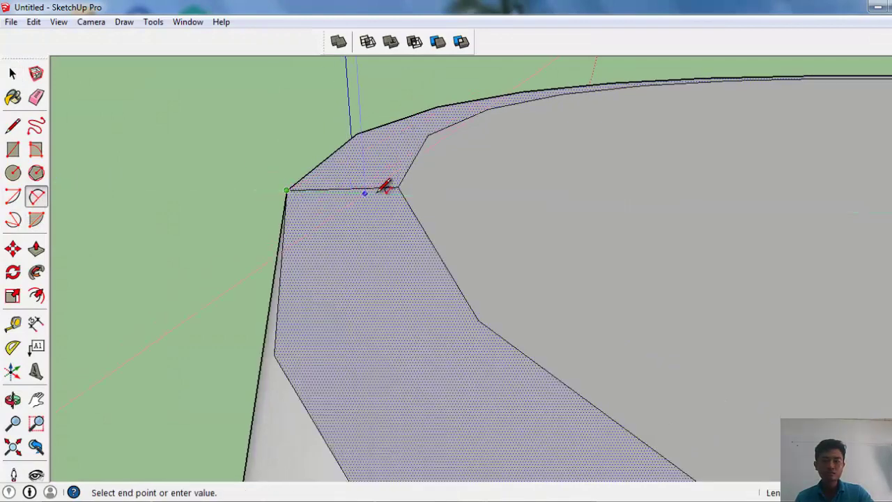
{"action": "left_click", "coordinate": [406, 184]}
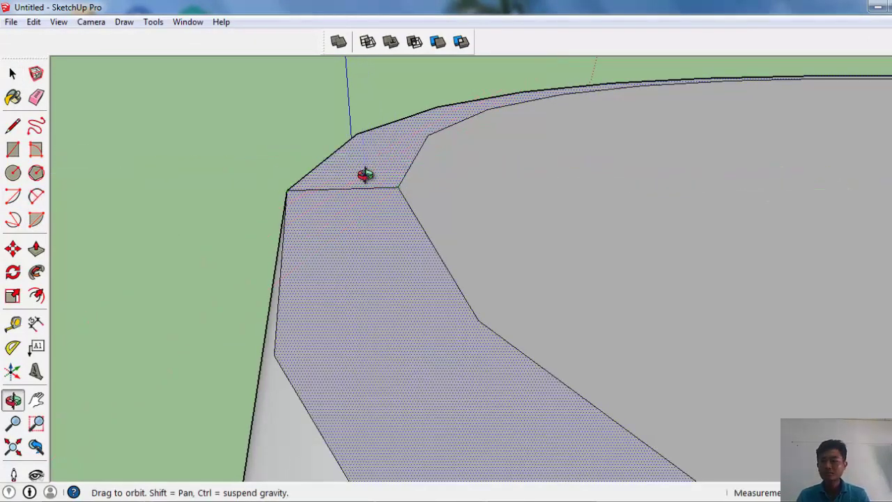
{"action": "mouse_move", "coordinate": [362, 173]}
{"action": "middle_mouse_down"}
{"action": "mouse_move", "coordinate": [370, 124]}
{"action": "mouse_move", "coordinate": [379, 203]}
{"action": "middle_mouse_up"}
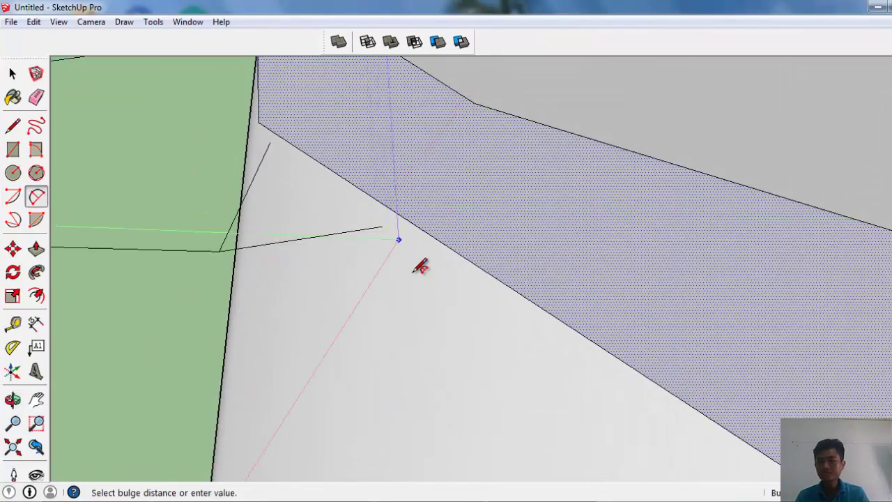
{"action": "scroll", "coordinate": [420, 268], "scroll_direction": "up", "scroll_amount": 2}
{"action": "mouse_move", "coordinate": [367, 105]}
{"action": "middle_mouse_down"}
{"action": "mouse_move", "coordinate": [354, 90]}
{"action": "mouse_move", "coordinate": [364, 84]}
{"action": "mouse_move", "coordinate": [488, 318]}
{"action": "mouse_move", "coordinate": [412, 139]}
{"action": "mouse_move", "coordinate": [399, 142]}
{"action": "mouse_move", "coordinate": [403, 127]}
{"action": "middle_mouse_up"}
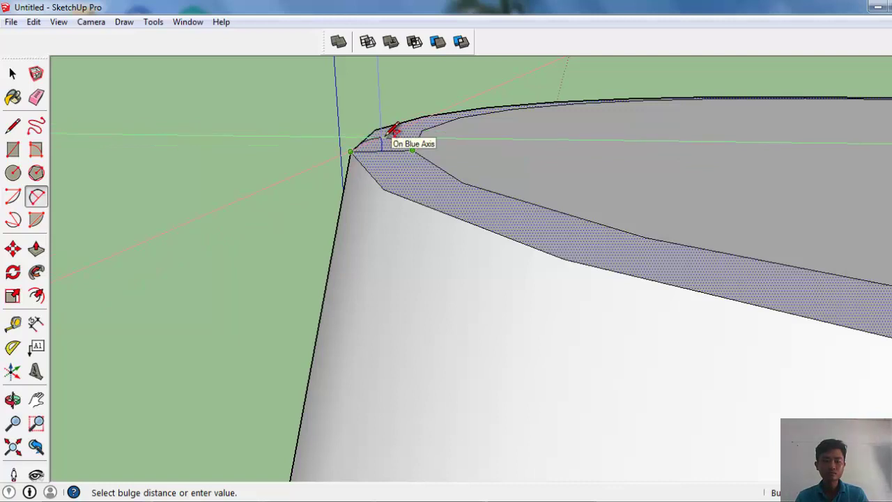
{"action": "middle_click_drag", "start_coordinate": [394, 130], "coordinate": [388, 133]}
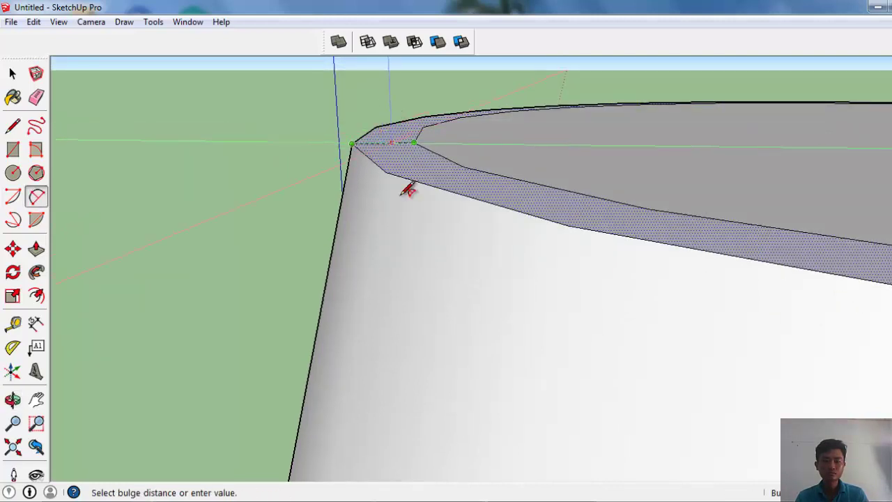
{"action": "middle_click_drag", "start_coordinate": [409, 189], "coordinate": [387, 136]}
{"action": "scroll", "coordinate": [389, 135], "scroll_direction": "up", "scroll_amount": 1}
{"action": "scroll", "coordinate": [411, 153], "scroll_direction": "up", "scroll_amount": 1}
{"action": "scroll", "coordinate": [421, 163], "scroll_direction": "up", "scroll_amount": 1}
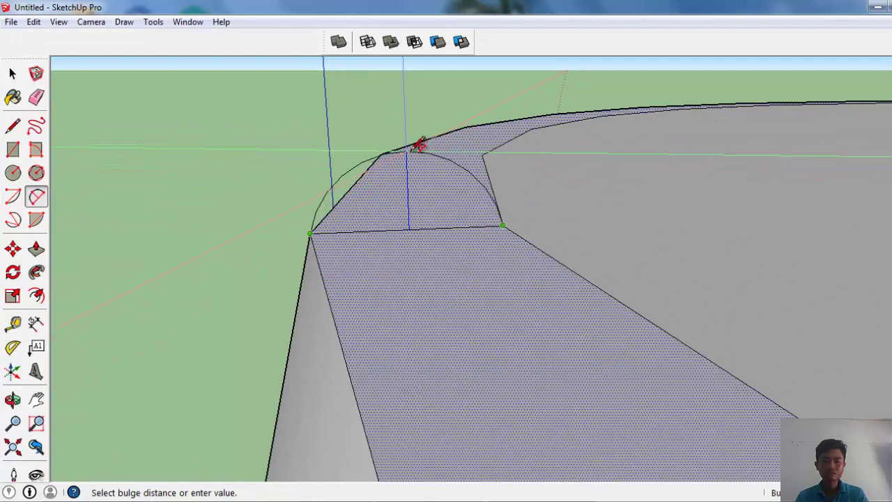
{"action": "left_click", "coordinate": [418, 144]}
{"action": "key", "text": "space"}
Orbit along the rim ring and select its lower edge as the sweep path.
{"action": "scroll", "coordinate": [508, 398], "scroll_direction": "down", "scroll_amount": 2}
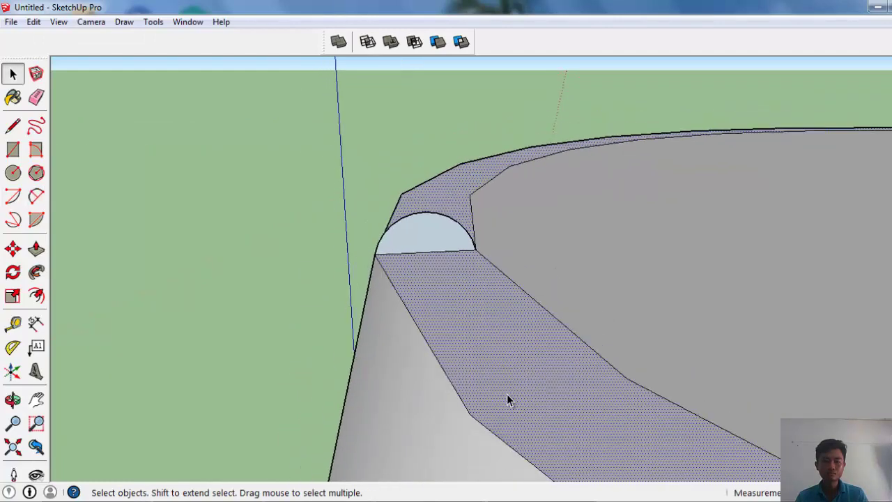
{"action": "scroll", "coordinate": [507, 286], "scroll_direction": "down", "scroll_amount": 1}
{"action": "middle_click_drag", "start_coordinate": [506, 283], "coordinate": [446, 404]}
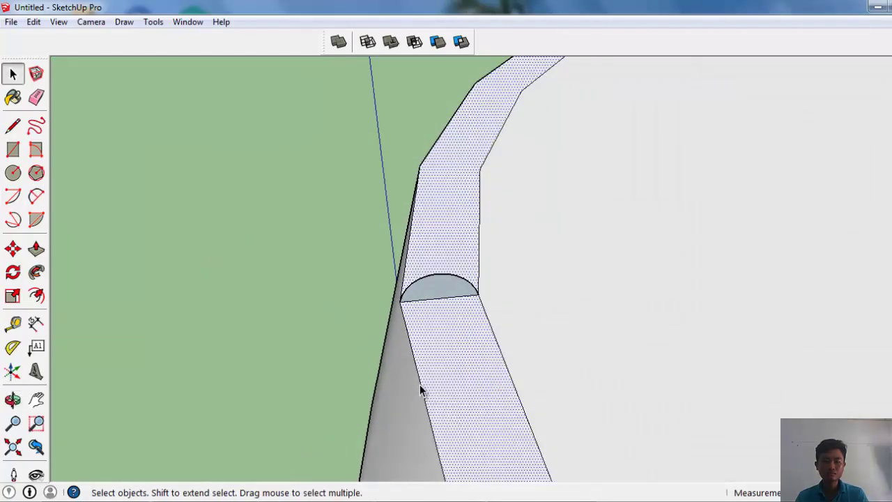
{"action": "left_click", "coordinate": [419, 383]}
Add the upper rim edge to the path and sweep the semicircle around it with Follow Me.
{"action": "left_click", "coordinate": [410, 233], "text": "shift"}
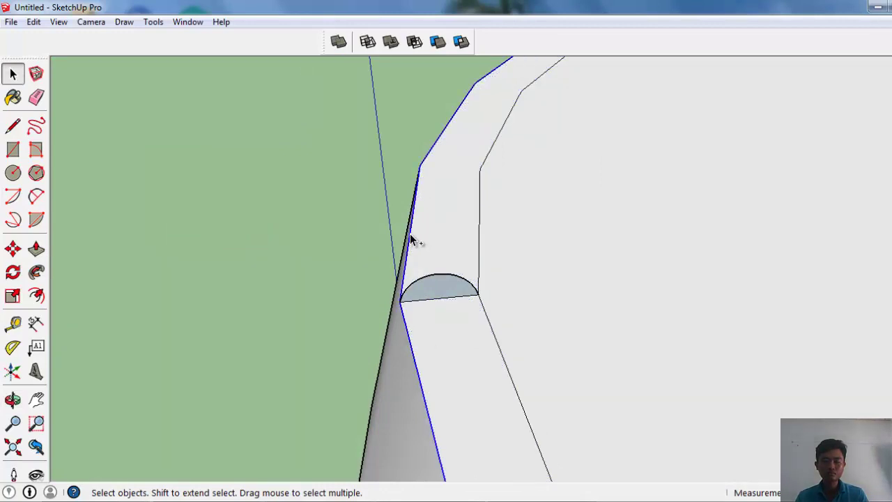
{"action": "left_click", "coordinate": [13, 248]}
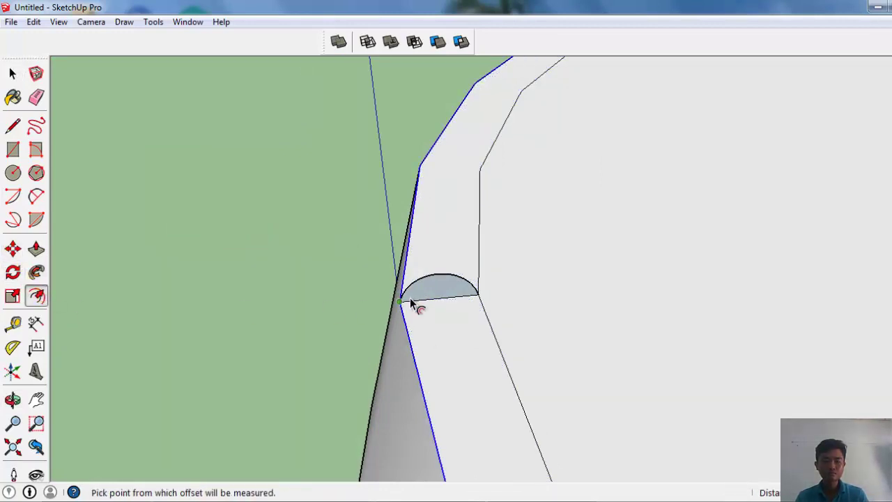
{"action": "left_click", "coordinate": [434, 297]}
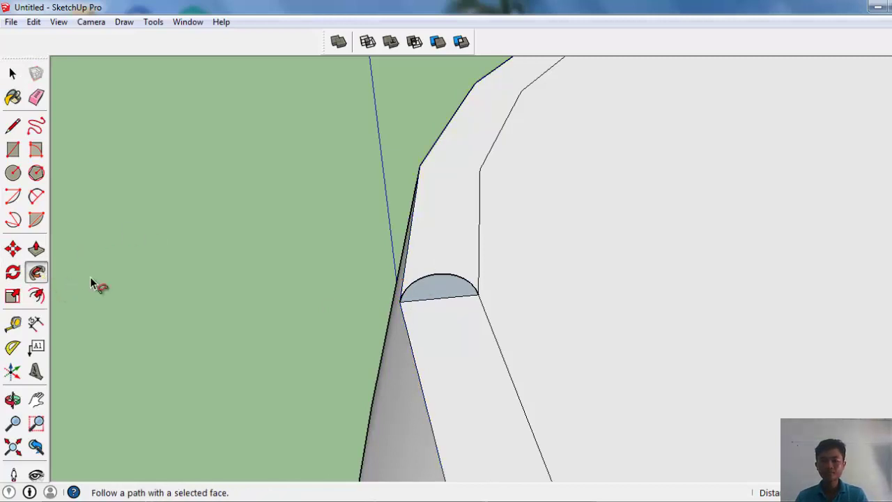
{"action": "left_click", "coordinate": [431, 298]}
Orbit to a side view to inspect the can's top rim.
{"action": "scroll", "coordinate": [215, 269], "scroll_direction": "down", "scroll_amount": 3}
{"action": "scroll", "coordinate": [206, 256], "scroll_direction": "down", "scroll_amount": 3}
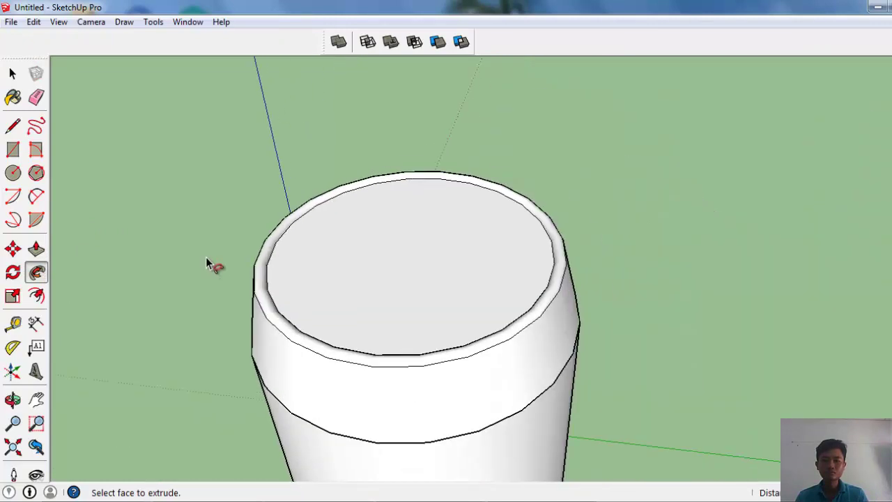
{"action": "key", "text": "space"}
{"action": "mouse_move", "coordinate": [458, 346]}
{"action": "middle_mouse_down"}
{"action": "mouse_move", "coordinate": [444, 177]}
{"action": "mouse_move", "coordinate": [448, 270]}
{"action": "middle_mouse_up"}
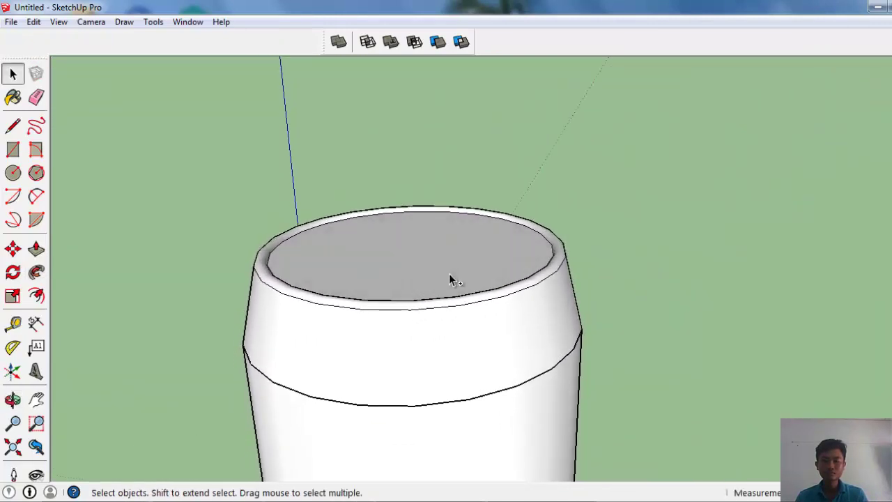
{"action": "scroll", "coordinate": [448, 275], "scroll_direction": "up", "scroll_amount": 1}
{"action": "scroll", "coordinate": [244, 229], "scroll_direction": "up", "scroll_amount": 2}
{"action": "scroll", "coordinate": [248, 253], "scroll_direction": "up", "scroll_amount": 2}
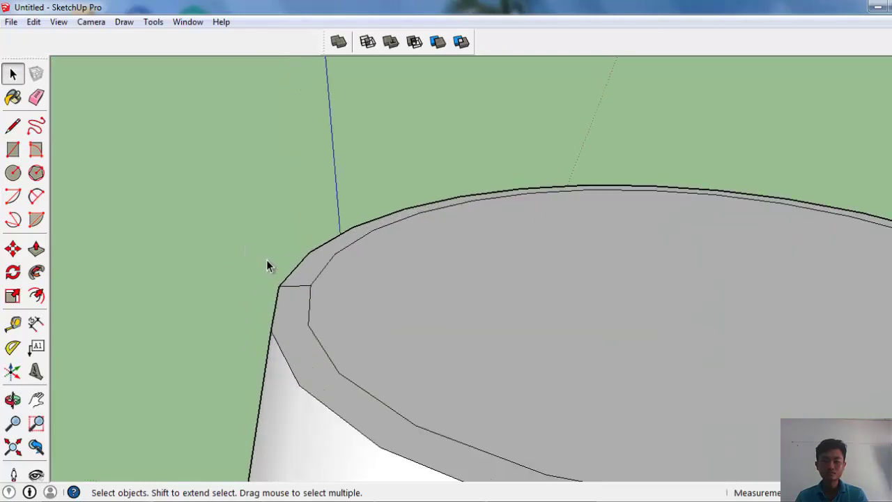
Draw a semicircle profile at the outer corner of the can's top rim.
{"action": "mouse_move", "coordinate": [267, 263]}
{"action": "middle_mouse_down"}
{"action": "mouse_move", "coordinate": [360, 314]}
{"action": "mouse_move", "coordinate": [335, 293]}
{"action": "middle_mouse_up"}
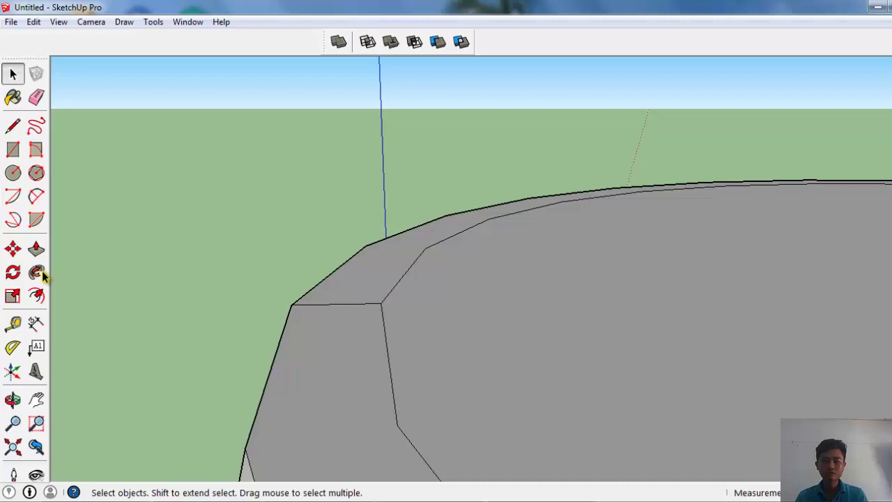
{"action": "left_click", "coordinate": [41, 195]}
{"action": "left_click", "coordinate": [291, 305]}
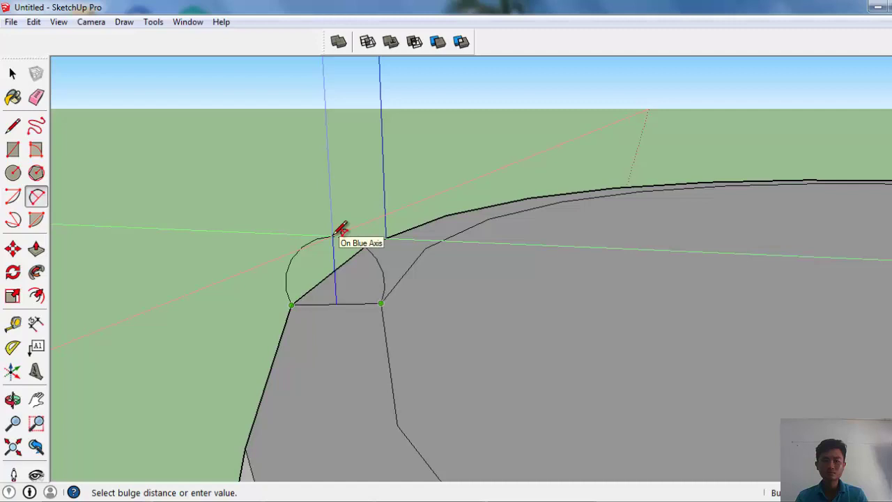
{"action": "left_click", "coordinate": [341, 227]}
{"action": "key", "text": "space"}
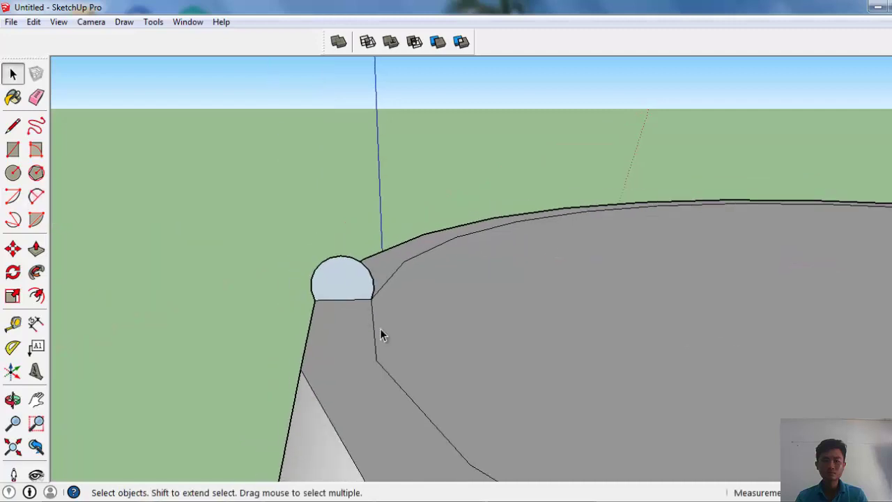
Sweep the semicircle along the top rim edge with Follow Me to carve a groove.
{"action": "mouse_move", "coordinate": [379, 328]}
{"action": "middle_mouse_down"}
{"action": "mouse_move", "coordinate": [442, 351]}
{"action": "mouse_move", "coordinate": [435, 367]}
{"action": "mouse_move", "coordinate": [390, 380]}
{"action": "middle_mouse_up"}
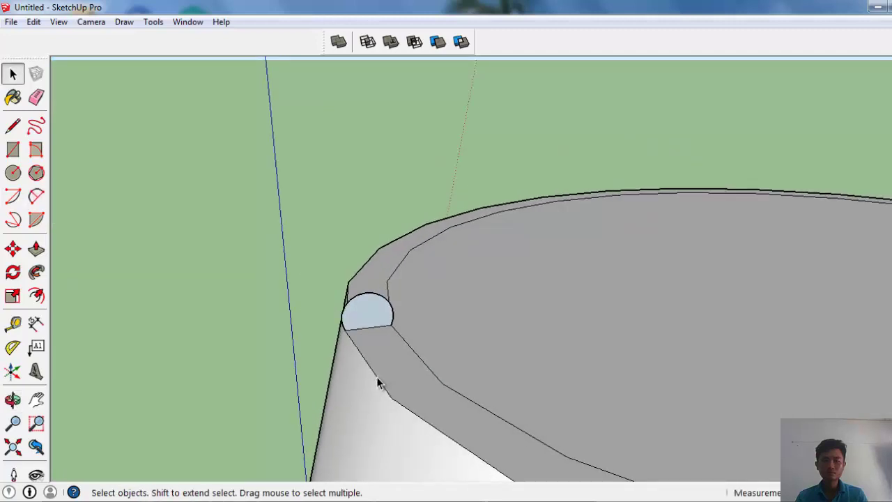
{"action": "left_click", "coordinate": [375, 379]}
{"action": "middle_click_drag", "start_coordinate": [407, 327], "coordinate": [423, 426]}
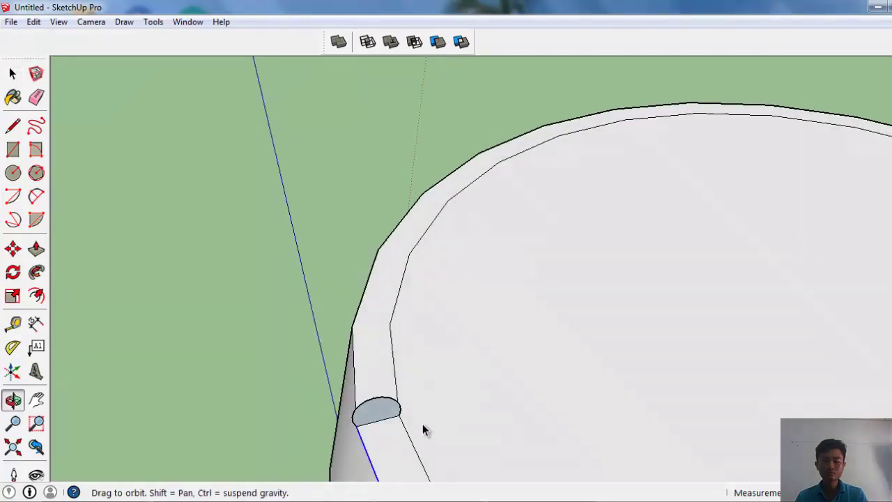
{"action": "left_click", "coordinate": [355, 319]}
{"action": "middle_click_drag", "start_coordinate": [356, 307], "coordinate": [344, 232]}
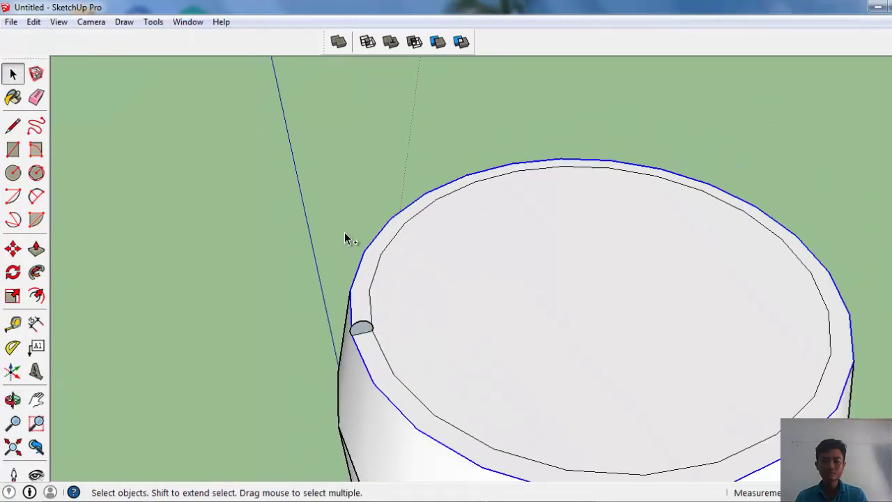
{"action": "scroll", "coordinate": [474, 396], "scroll_direction": "down", "scroll_amount": 2}
{"action": "scroll", "coordinate": [425, 359], "scroll_direction": "up", "scroll_amount": 3}
{"action": "scroll", "coordinate": [328, 324], "scroll_direction": "up", "scroll_amount": 3}
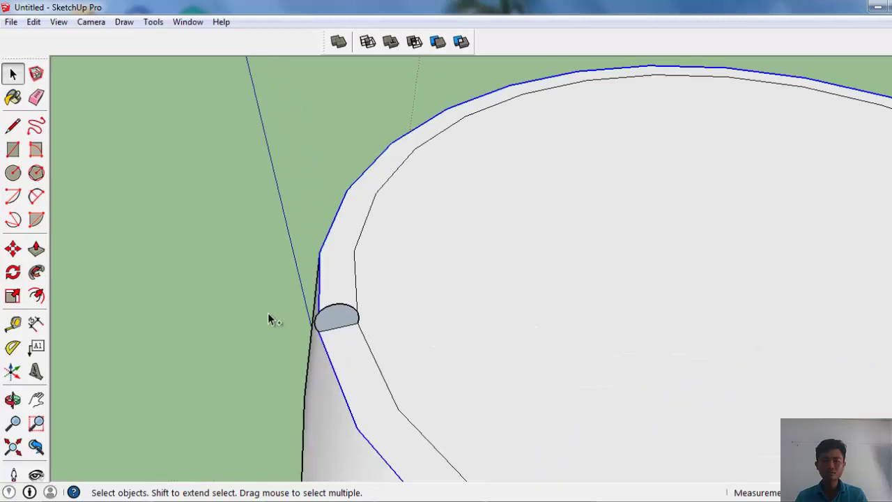
{"action": "scroll", "coordinate": [268, 312], "scroll_direction": "up", "scroll_amount": 2}
{"action": "left_click", "coordinate": [35, 274]}
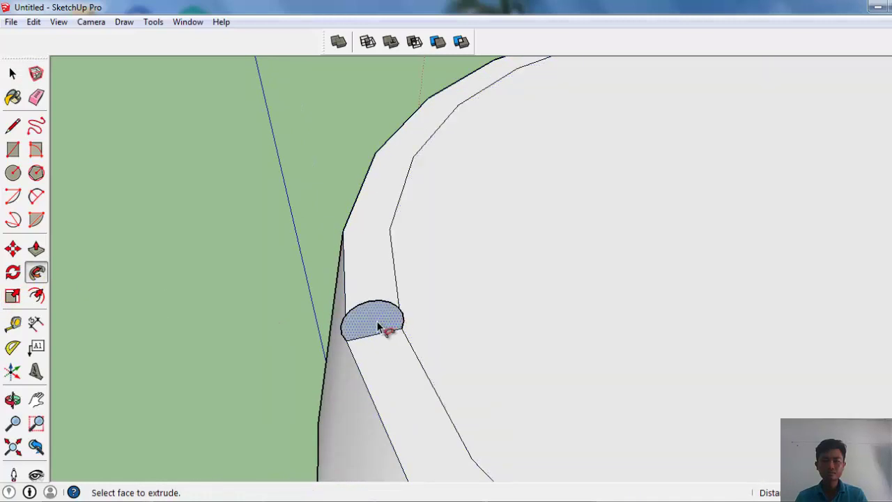
{"action": "left_click", "coordinate": [384, 325]}
{"action": "key", "text": "space"}
Push the inner top face down so it sits recessed below the rim.
{"action": "scroll", "coordinate": [283, 252], "scroll_direction": "down", "scroll_amount": 5}
{"action": "scroll", "coordinate": [300, 250], "scroll_direction": "down", "scroll_amount": 3}
{"action": "scroll", "coordinate": [418, 279], "scroll_direction": "up", "scroll_amount": 3}
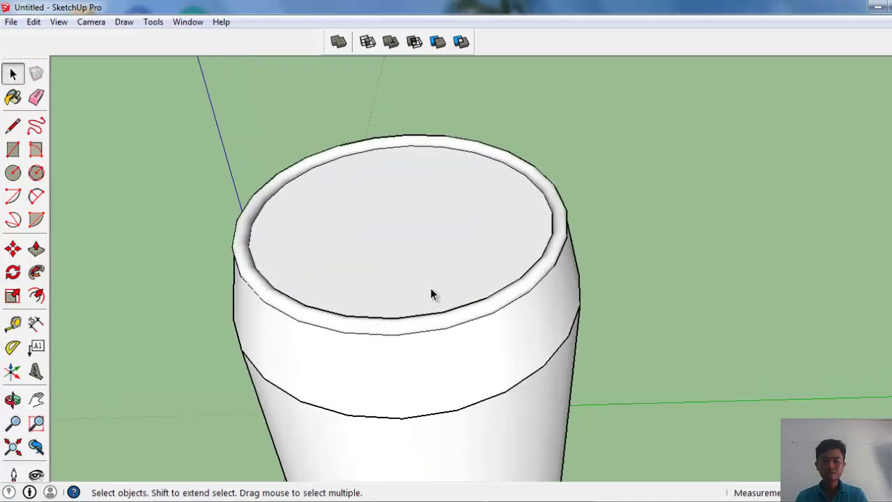
{"action": "scroll", "coordinate": [422, 265], "scroll_direction": "up", "scroll_amount": 2}
{"action": "left_click", "coordinate": [409, 239]}
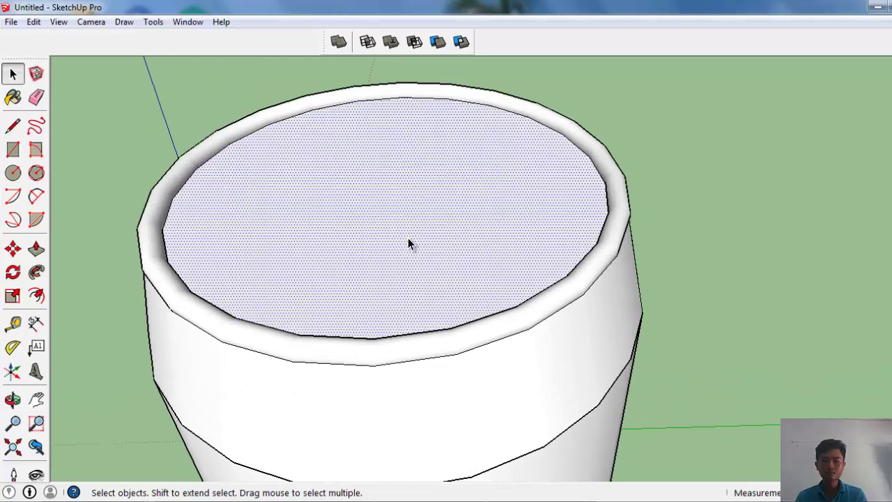
{"action": "key", "text": "p"}
{"action": "left_click", "coordinate": [409, 244]}
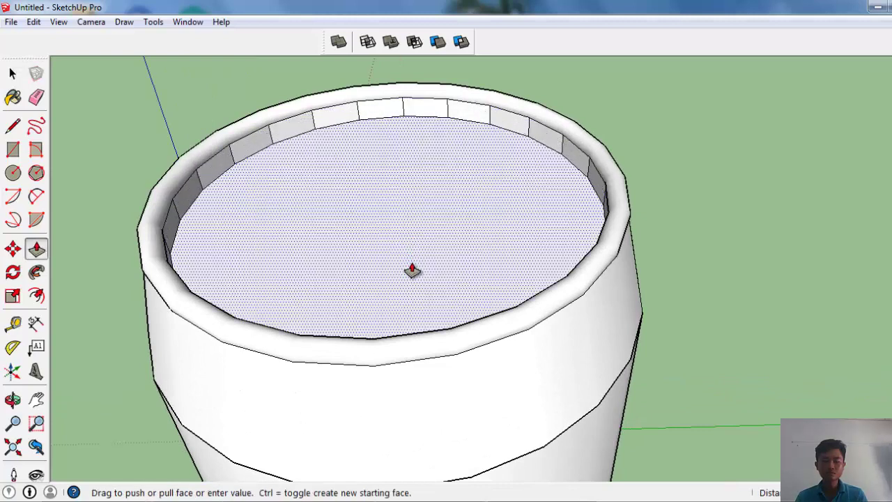
{"action": "left_click", "coordinate": [413, 275]}
{"action": "key", "text": "space"}
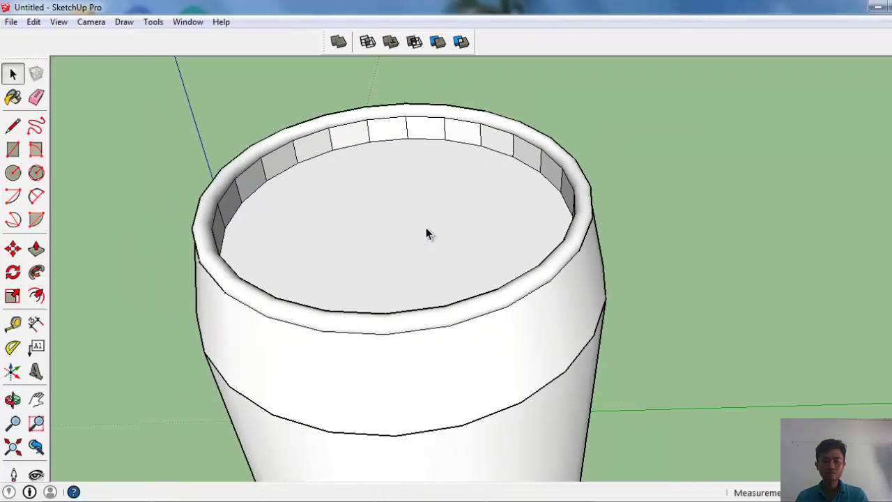
{"action": "scroll", "coordinate": [426, 227], "scroll_direction": "down", "scroll_amount": 3}
{"action": "scroll", "coordinate": [460, 169], "scroll_direction": "down", "scroll_amount": 2}
Orbit to the can's bottom and explode the can component into loose geometry.
{"action": "mouse_move", "coordinate": [607, 278]}
{"action": "middle_mouse_down"}
{"action": "mouse_move", "coordinate": [567, 261]}
{"action": "mouse_move", "coordinate": [662, 214]}
{"action": "middle_mouse_up"}
{"action": "mouse_move", "coordinate": [416, 289]}
{"action": "middle_mouse_down"}
{"action": "mouse_move", "coordinate": [441, 267]}
{"action": "mouse_move", "coordinate": [428, 261]}
{"action": "mouse_move", "coordinate": [430, 274]}
{"action": "middle_mouse_up"}
{"action": "scroll", "coordinate": [430, 274], "scroll_direction": "up", "scroll_amount": 3}
{"action": "middle_click_drag", "start_coordinate": [420, 370], "coordinate": [418, 209]}
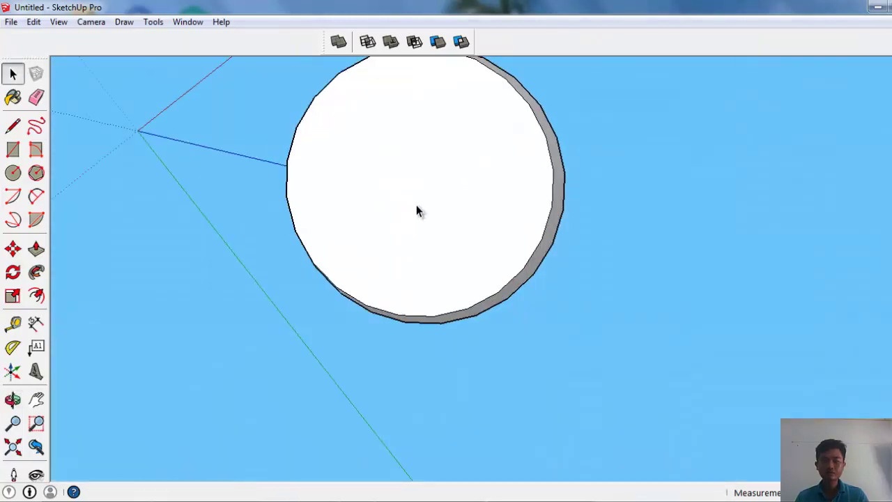
{"action": "left_click", "coordinate": [417, 195]}
{"action": "right_click", "coordinate": [419, 199]}
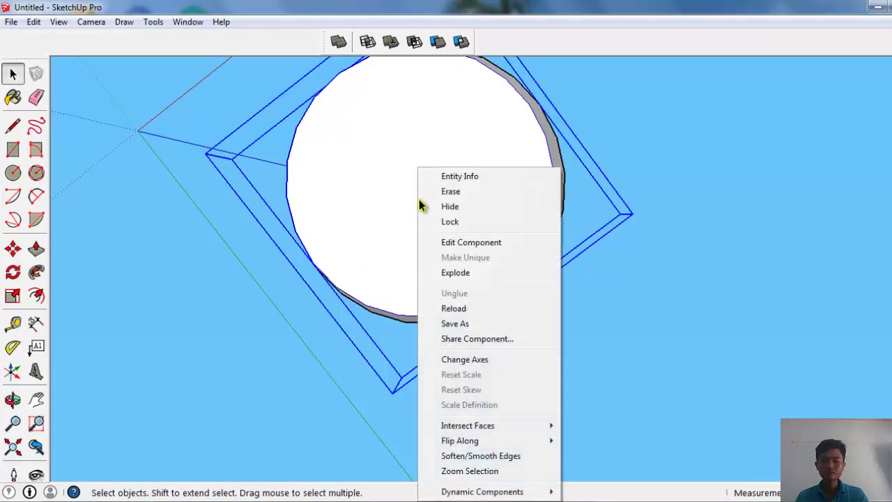
{"action": "left_click", "coordinate": [456, 273]}
Offset the bottom circle inward to form an inner ring.
{"action": "scroll", "coordinate": [435, 200], "scroll_direction": "up", "scroll_amount": 2}
{"action": "scroll", "coordinate": [629, 453], "scroll_direction": "down", "scroll_amount": 4}
{"action": "scroll", "coordinate": [521, 218], "scroll_direction": "up", "scroll_amount": 2}
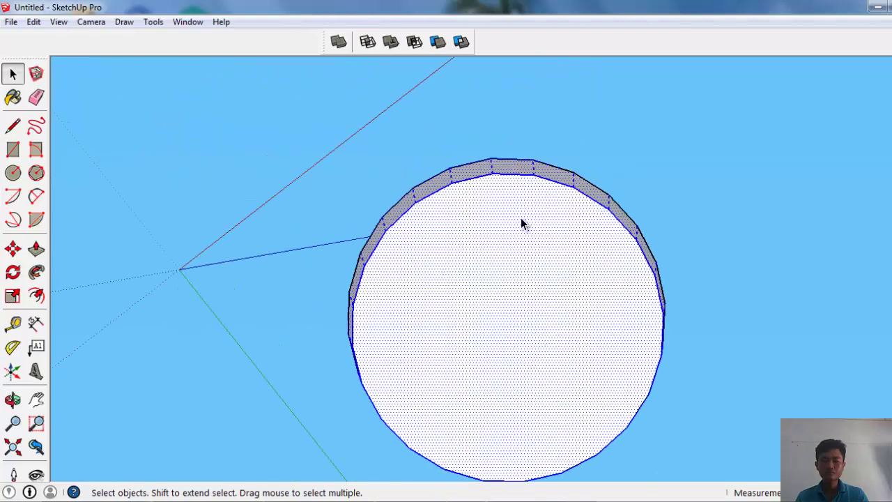
{"action": "scroll", "coordinate": [495, 304], "scroll_direction": "up", "scroll_amount": 1}
{"action": "scroll", "coordinate": [302, 286], "scroll_direction": "up", "scroll_amount": 1}
{"action": "left_click", "coordinate": [37, 295]}
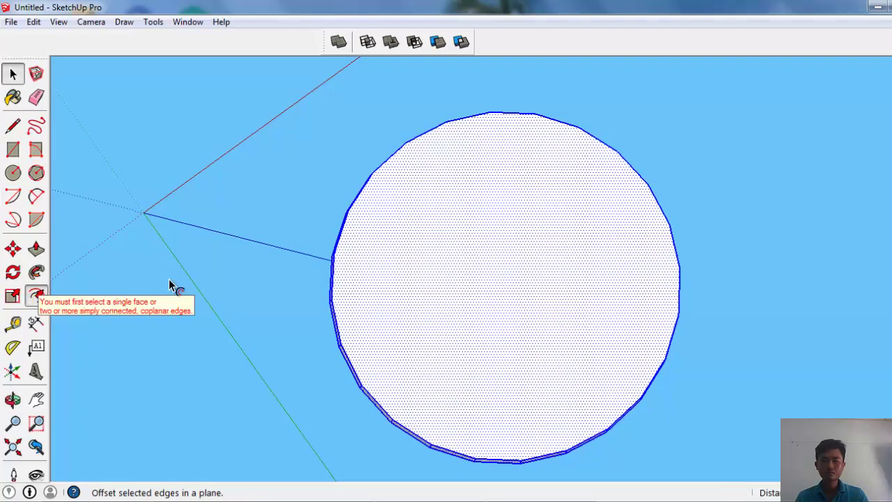
{"action": "left_click", "coordinate": [444, 253]}
{"action": "scroll", "coordinate": [477, 277], "scroll_direction": "up", "scroll_amount": 2}
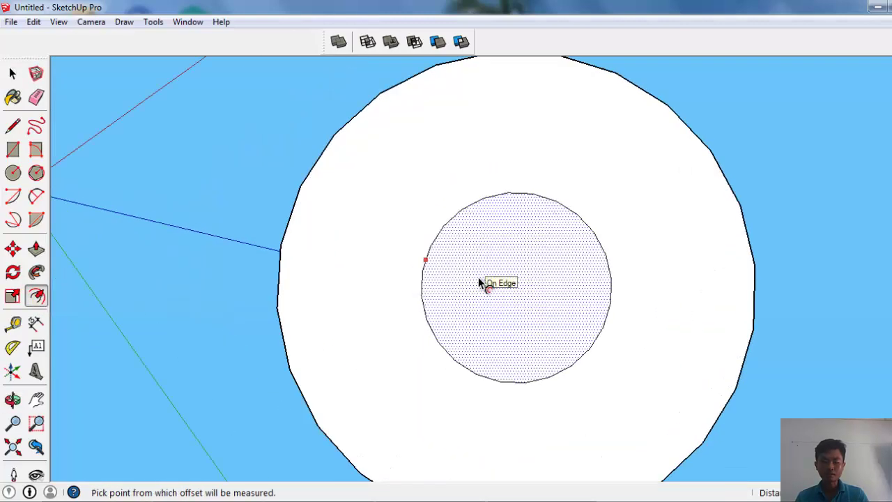
{"action": "key", "text": "ctrl+z"}
{"action": "left_click", "coordinate": [468, 255]}
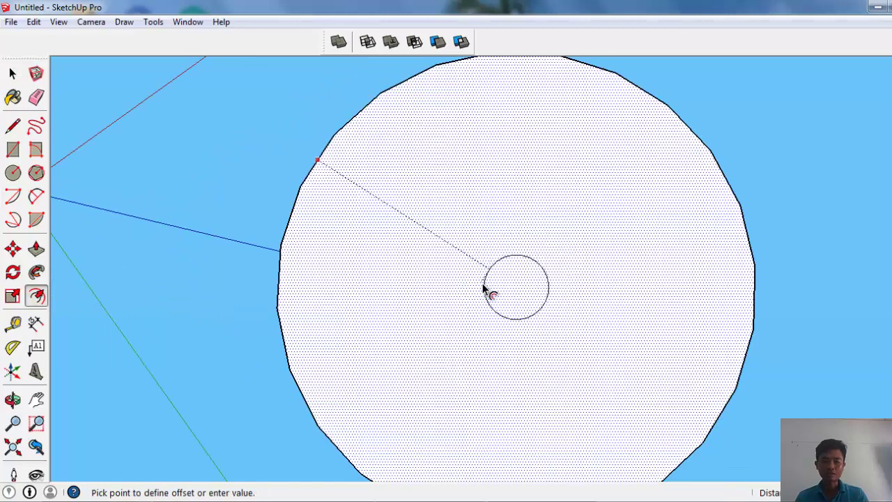
{"action": "left_click", "coordinate": [348, 153]}
{"action": "key", "text": "space"}
Push the inner circular bottom face inward to recess the centre.
{"action": "mouse_move", "coordinate": [478, 251]}
{"action": "middle_mouse_down"}
{"action": "mouse_move", "coordinate": [484, 285]}
{"action": "mouse_move", "coordinate": [444, 336]}
{"action": "middle_mouse_up"}
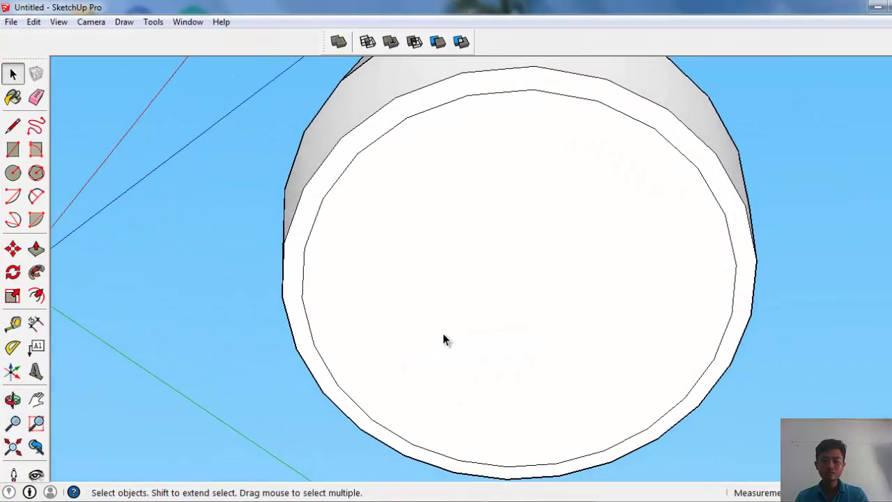
{"action": "scroll", "coordinate": [457, 326], "scroll_direction": "up", "scroll_amount": 2}
{"action": "left_click", "coordinate": [480, 309]}
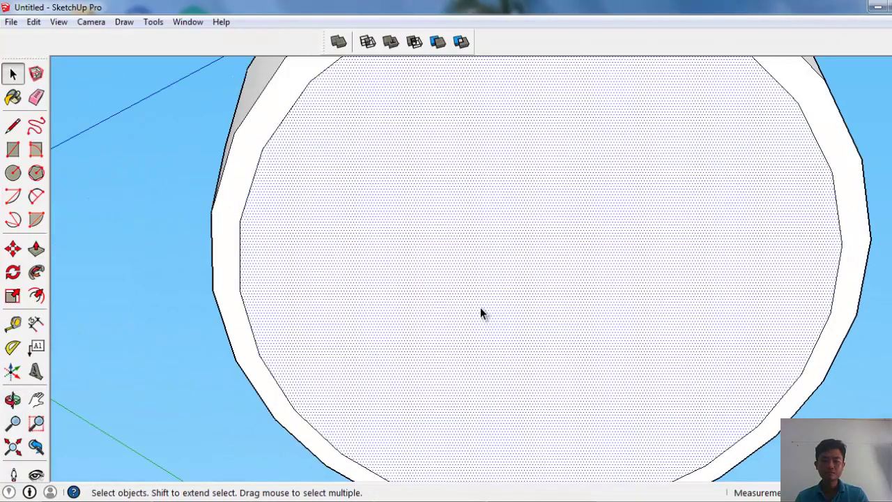
{"action": "key", "text": "p"}
{"action": "left_click", "coordinate": [479, 312]}
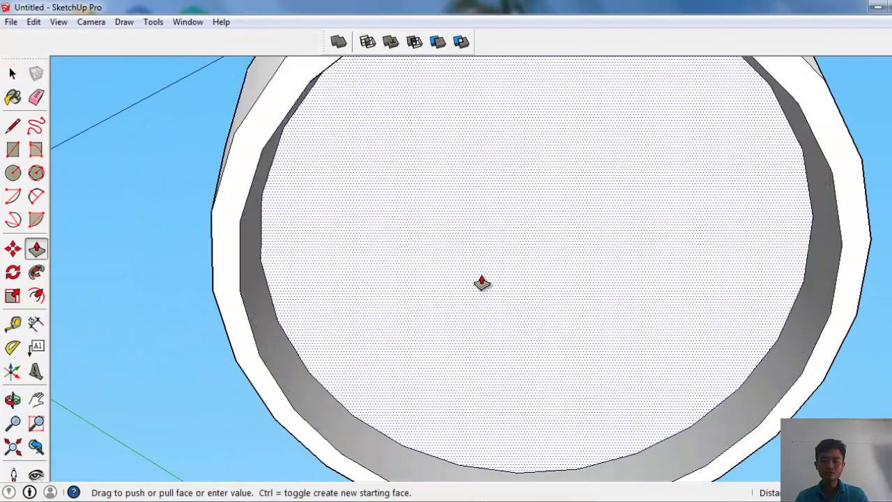
{"action": "left_click", "coordinate": [484, 299]}
{"action": "key", "text": "space"}
{"action": "mouse_move", "coordinate": [483, 265]}
{"action": "middle_mouse_down"}
{"action": "mouse_move", "coordinate": [479, 246]}
{"action": "mouse_move", "coordinate": [648, 188]}
{"action": "mouse_move", "coordinate": [632, 361]}
{"action": "mouse_move", "coordinate": [629, 370]}
{"action": "mouse_move", "coordinate": [604, 239]}
{"action": "mouse_move", "coordinate": [557, 412]}
{"action": "middle_mouse_up"}
{"action": "scroll", "coordinate": [514, 365], "scroll_direction": "down", "scroll_amount": 2}
{"action": "mouse_move", "coordinate": [513, 364]}
{"action": "middle_mouse_down"}
{"action": "mouse_move", "coordinate": [593, 322]}
{"action": "mouse_move", "coordinate": [587, 343]}
{"action": "mouse_move", "coordinate": [590, 251]}
{"action": "mouse_move", "coordinate": [534, 249]}
{"action": "middle_mouse_up"}
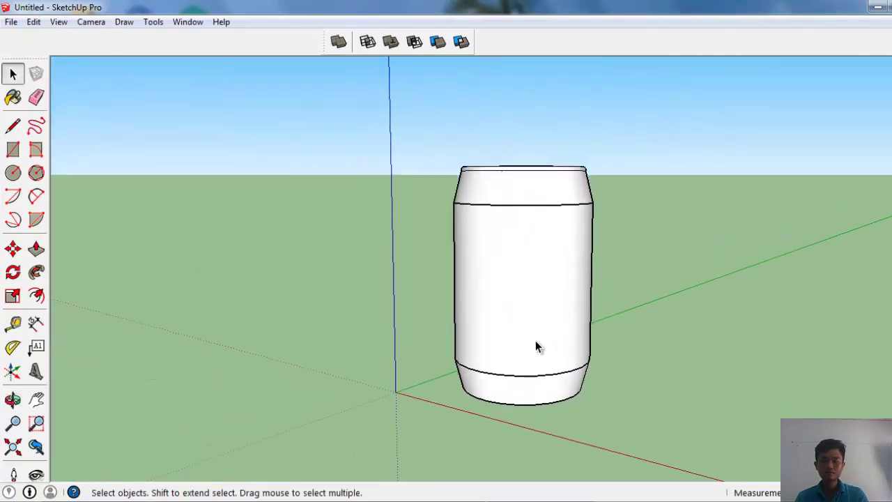
Make the tapered bottom band and the tapered top band each a separate component.
{"action": "double_click", "coordinate": [538, 386]}
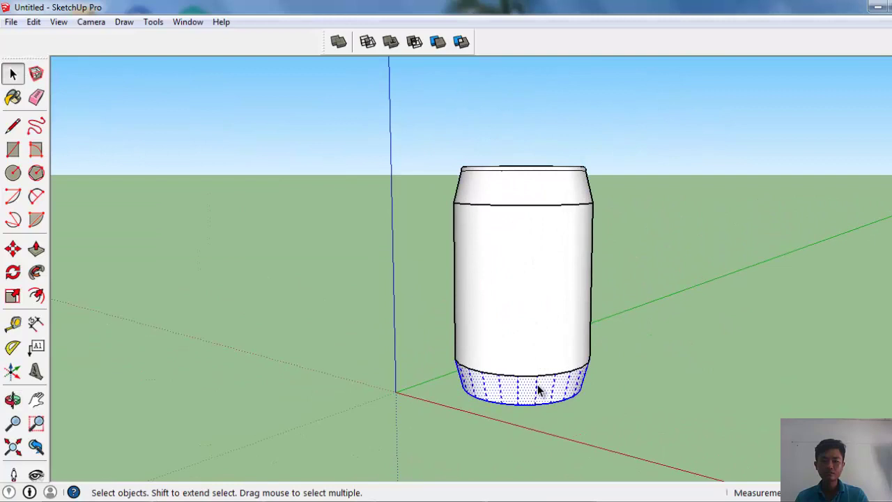
{"action": "key", "text": "g"}
{"action": "key", "text": "Return"}
{"action": "scroll", "coordinate": [522, 195], "scroll_direction": "up", "scroll_amount": 2}
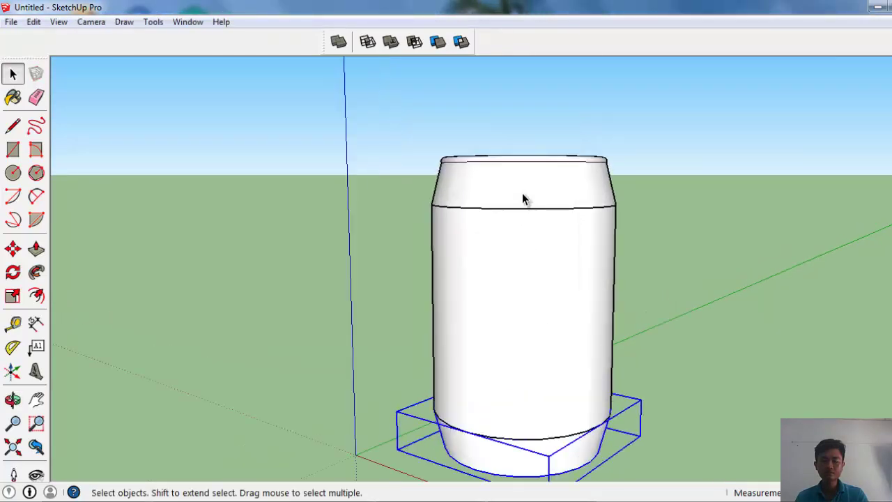
{"action": "double_click", "coordinate": [522, 193]}
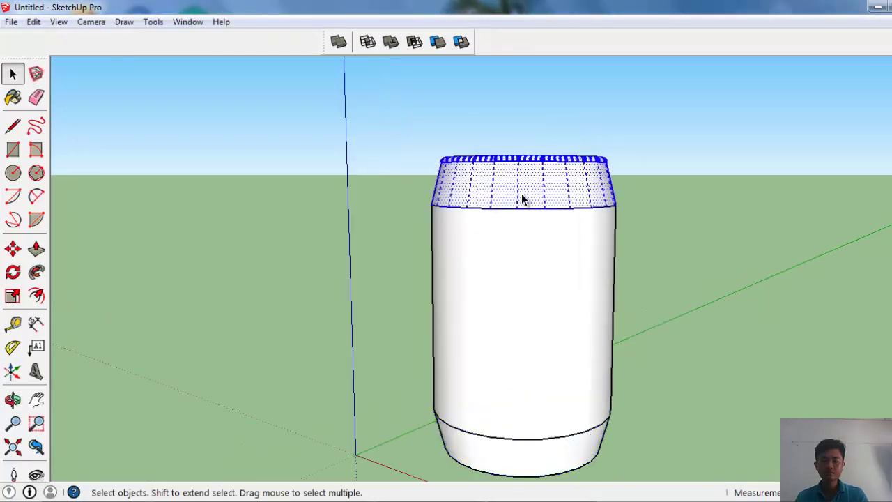
{"action": "key", "text": "g"}
{"action": "key", "text": "Return"}
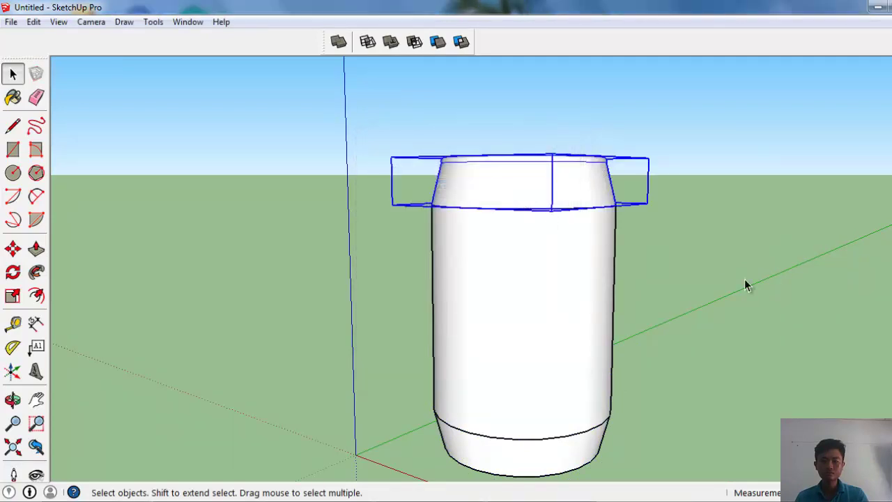
{"action": "left_click", "coordinate": [636, 292]}
{"action": "mouse_move", "coordinate": [636, 291]}
{"action": "middle_mouse_down"}
{"action": "mouse_move", "coordinate": [349, 309]}
{"action": "mouse_move", "coordinate": [325, 244]}
{"action": "mouse_move", "coordinate": [350, 247]}
{"action": "middle_mouse_up"}
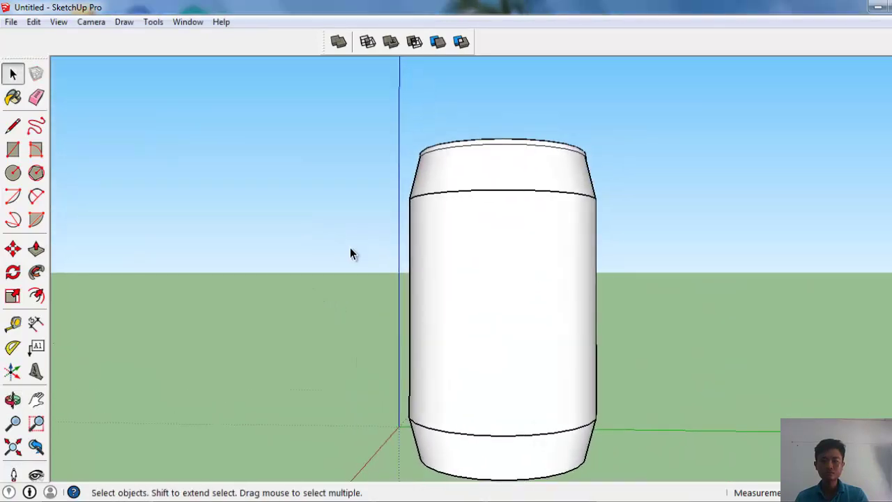
{"action": "scroll", "coordinate": [350, 247], "scroll_direction": "down", "scroll_amount": 2}
{"action": "mouse_move", "coordinate": [438, 253]}
{"action": "middle_mouse_down"}
{"action": "mouse_move", "coordinate": [516, 253]}
{"action": "mouse_move", "coordinate": [555, 282]}
{"action": "mouse_move", "coordinate": [432, 347]}
{"action": "mouse_move", "coordinate": [518, 375]}
{"action": "middle_mouse_up"}
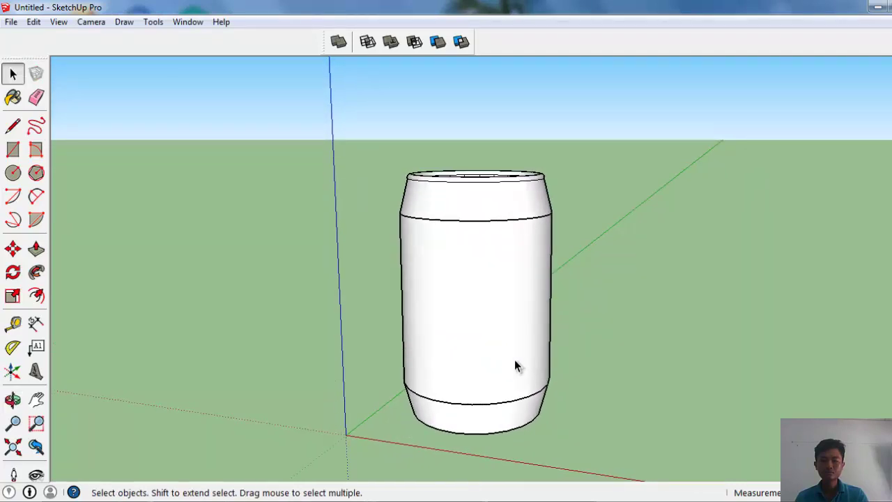
{"action": "mouse_move", "coordinate": [494, 296]}
{"action": "middle_mouse_down"}
{"action": "mouse_move", "coordinate": [480, 388]}
{"action": "mouse_move", "coordinate": [456, 385]}
{"action": "middle_mouse_up"}
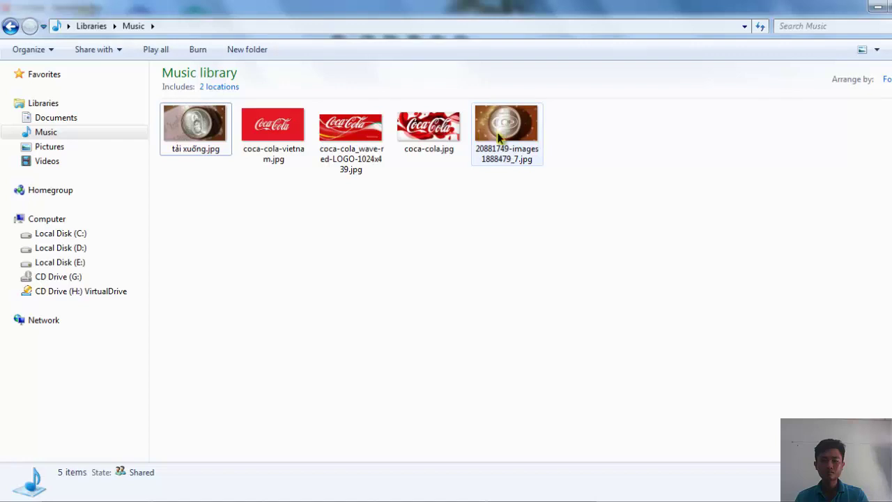
Import the can-lid photo 20881749-images1888479_7.jpg from Explorer onto the ground beside the can.
{"action": "left_click", "coordinate": [877, 7]}
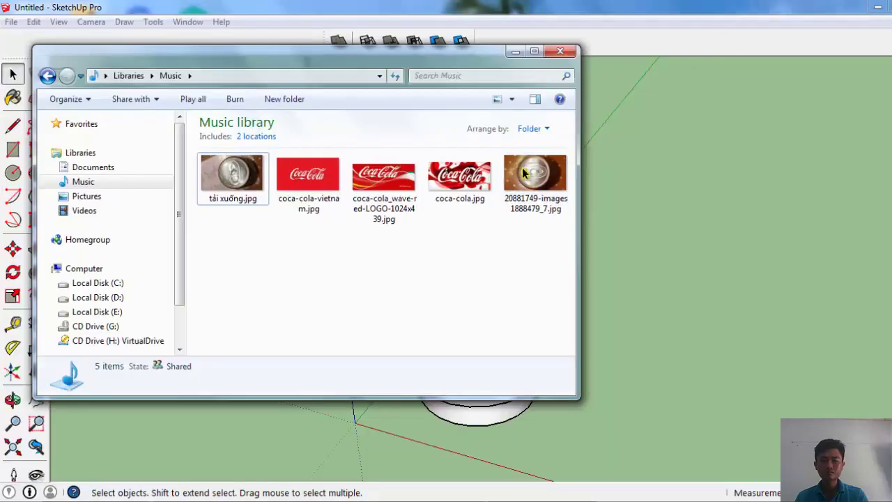
{"action": "left_click_drag", "start_coordinate": [528, 184], "coordinate": [644, 416]}
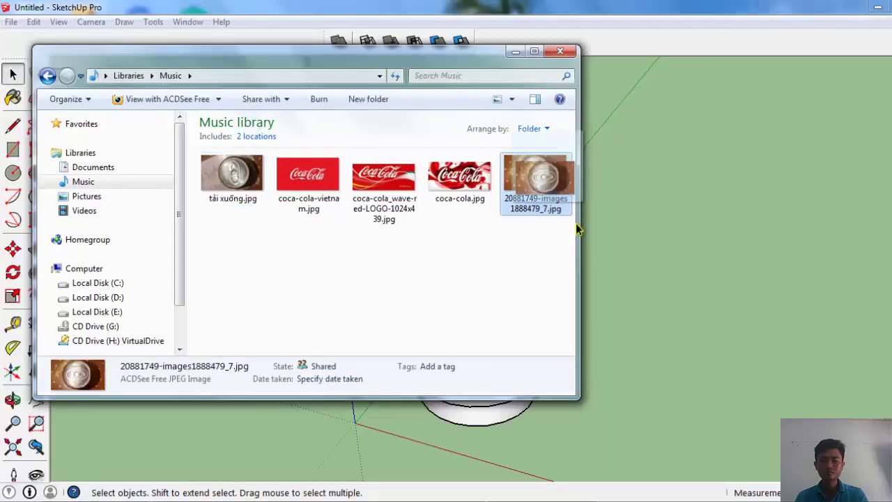
{"action": "left_click", "coordinate": [644, 417]}
Explode the placed lid photo into a flat rectangle textured with the image.
{"action": "left_click", "coordinate": [514, 52]}
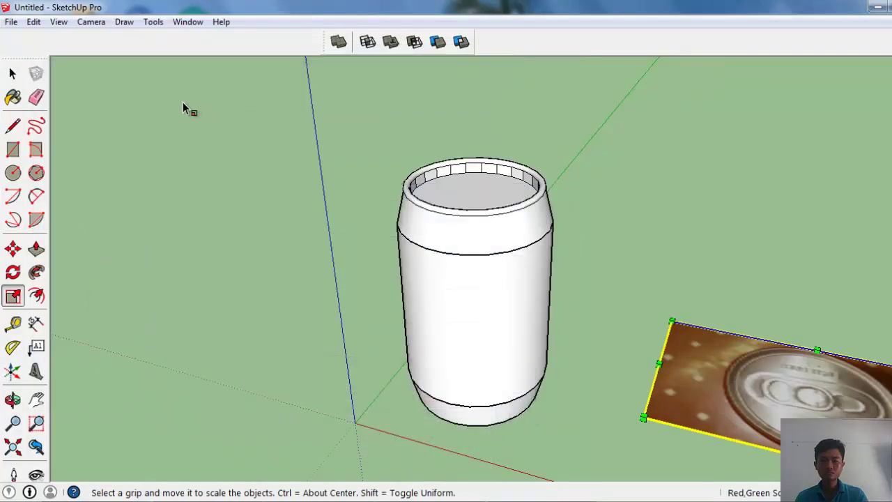
{"action": "mouse_move", "coordinate": [186, 110]}
{"action": "middle_mouse_down"}
{"action": "mouse_move", "coordinate": [746, 205]}
{"action": "mouse_move", "coordinate": [473, 214]}
{"action": "mouse_move", "coordinate": [434, 149]}
{"action": "middle_mouse_up"}
{"action": "scroll", "coordinate": [620, 365], "scroll_direction": "up", "scroll_amount": 3}
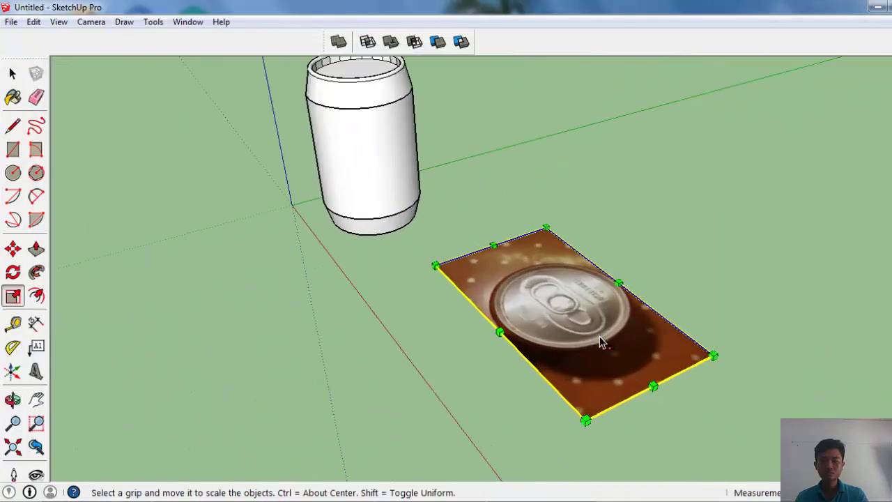
{"action": "scroll", "coordinate": [620, 366], "scroll_direction": "up", "scroll_amount": 3}
{"action": "middle_click_drag", "start_coordinate": [620, 366], "coordinate": [639, 262]}
{"action": "right_click", "coordinate": [639, 262]}
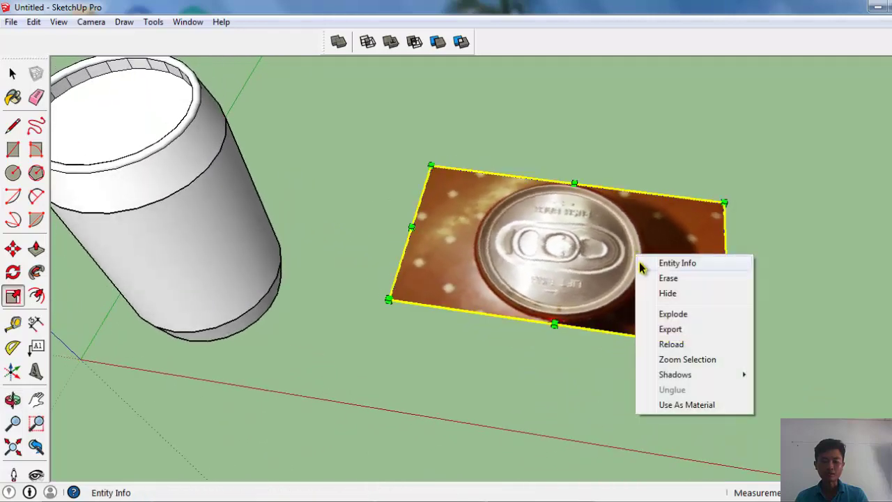
{"action": "left_click", "coordinate": [672, 315]}
{"action": "scroll", "coordinate": [659, 268], "scroll_direction": "up", "scroll_amount": 1}
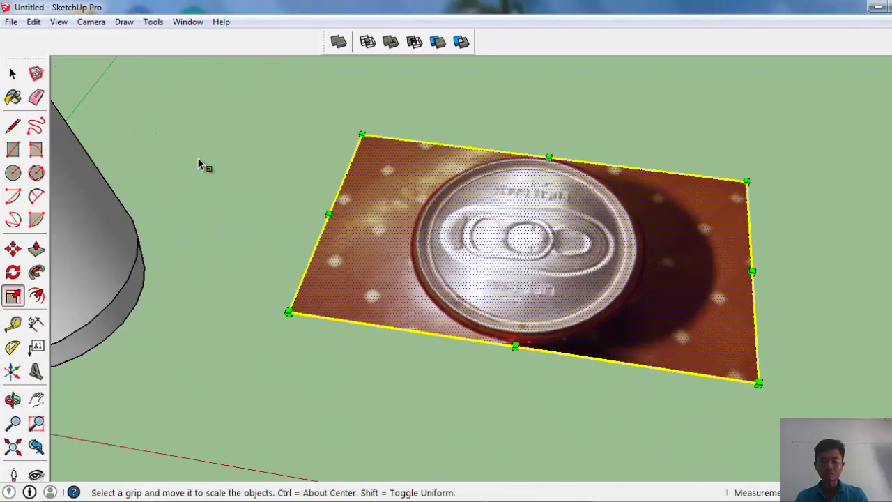
Draw vertical cut lines across the photo on both sides of the can lid.
{"action": "key", "text": "space"}
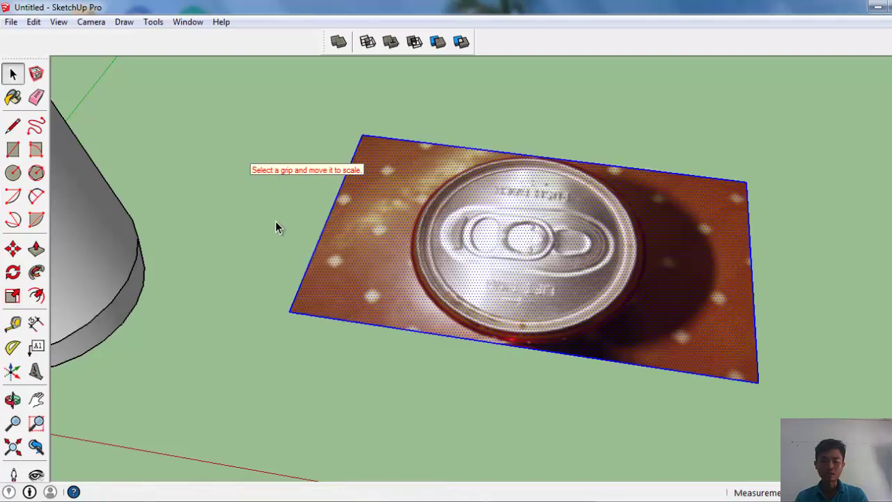
{"action": "left_click", "coordinate": [276, 221]}
{"action": "key", "text": "r"}
{"action": "key", "text": "l"}
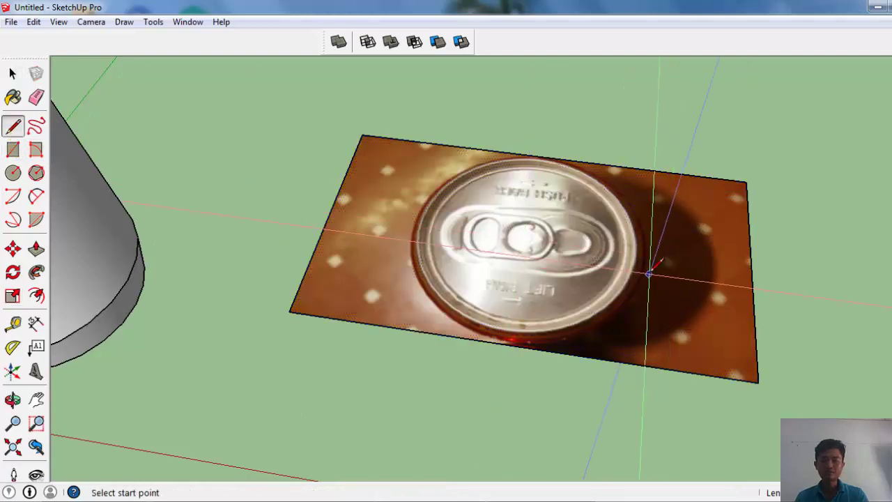
{"action": "key", "text": "o"}
{"action": "left_click_drag", "start_coordinate": [682, 332], "coordinate": [700, 412]}
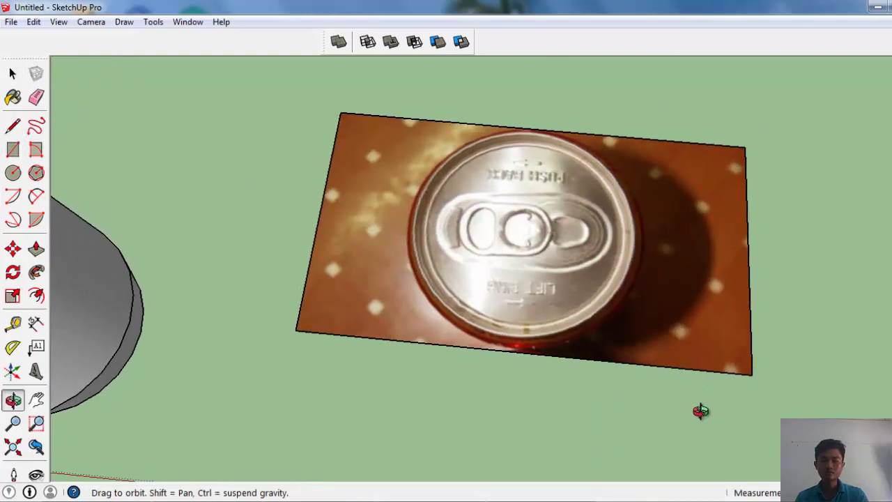
{"action": "key", "text": "l"}
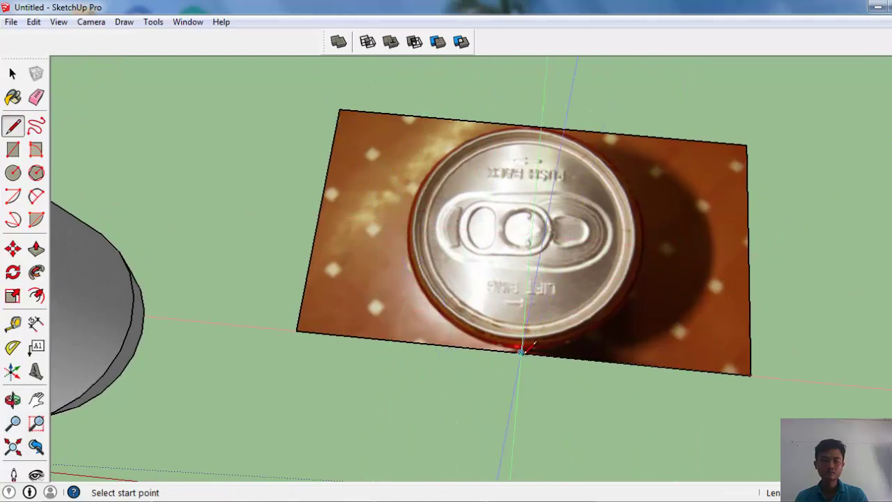
{"action": "left_click", "coordinate": [408, 227]}
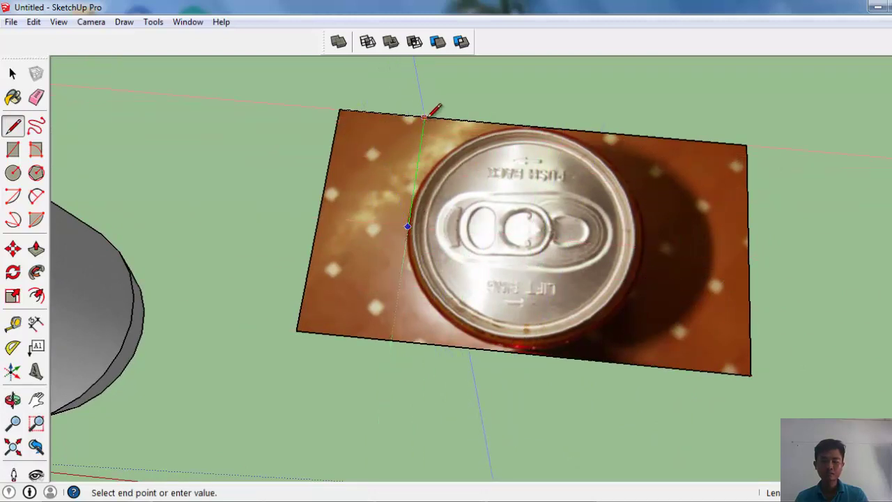
{"action": "left_click", "coordinate": [424, 116]}
{"action": "left_click", "coordinate": [391, 340]}
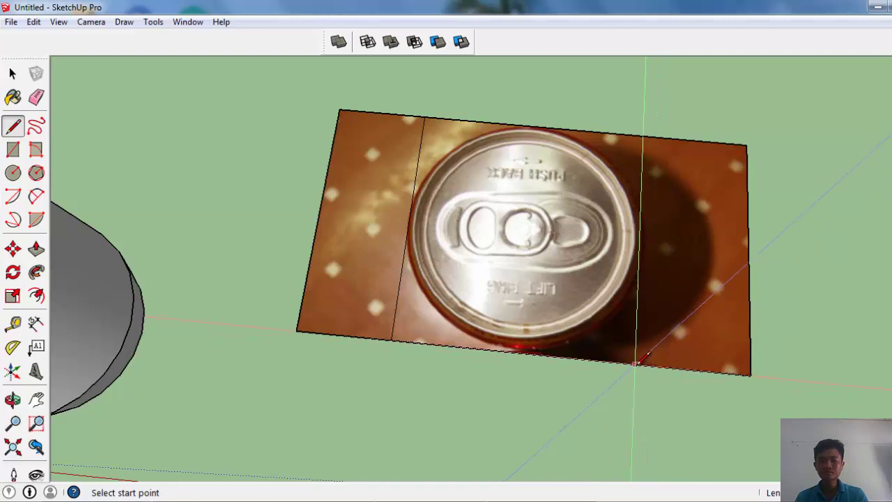
{"action": "left_click", "coordinate": [638, 363]}
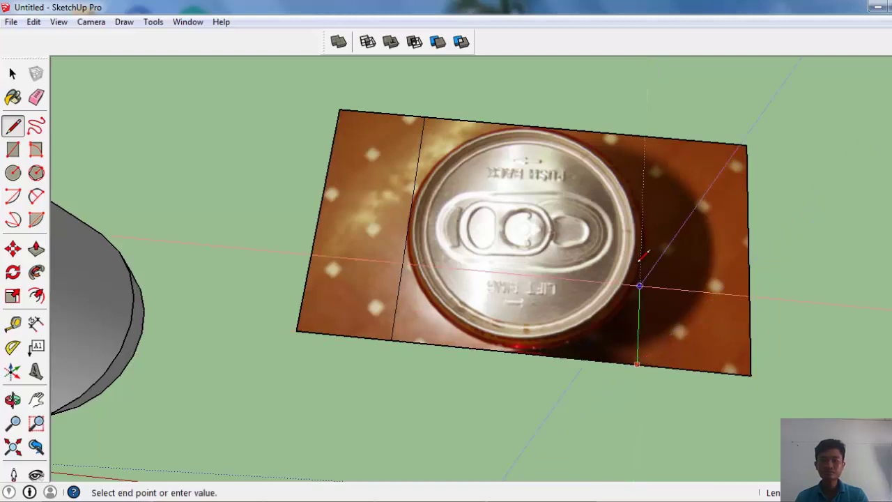
{"action": "left_click", "coordinate": [645, 137]}
Delete the left and right photo strips and the leftover top edge line.
{"action": "key", "text": "space"}
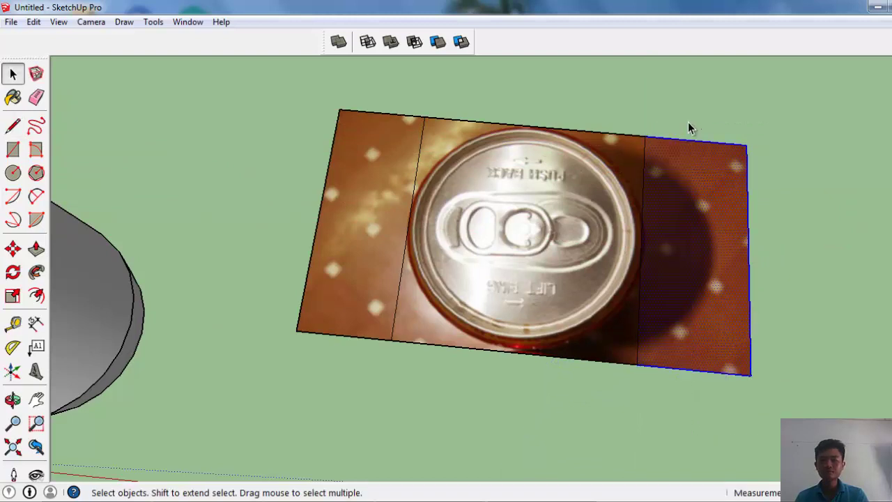
{"action": "key", "text": "Delete"}
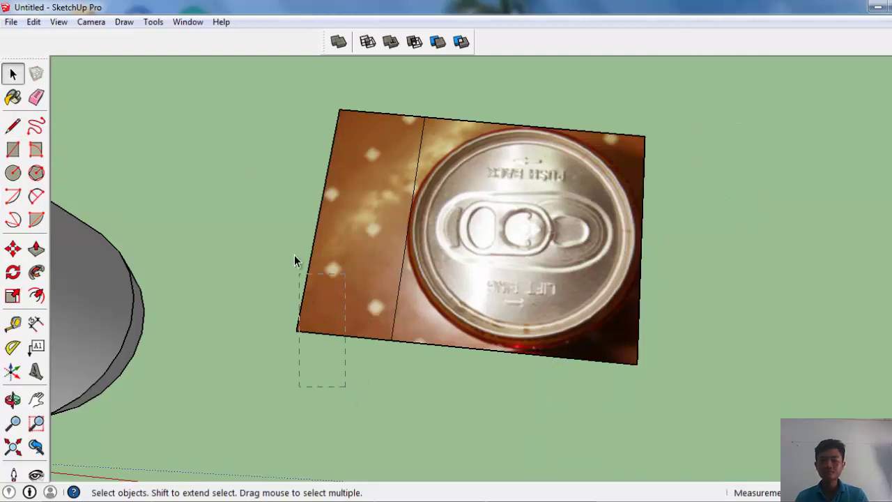
{"action": "left_click_drag", "start_coordinate": [294, 259], "coordinate": [289, 244]}
{"action": "key", "text": "Delete"}
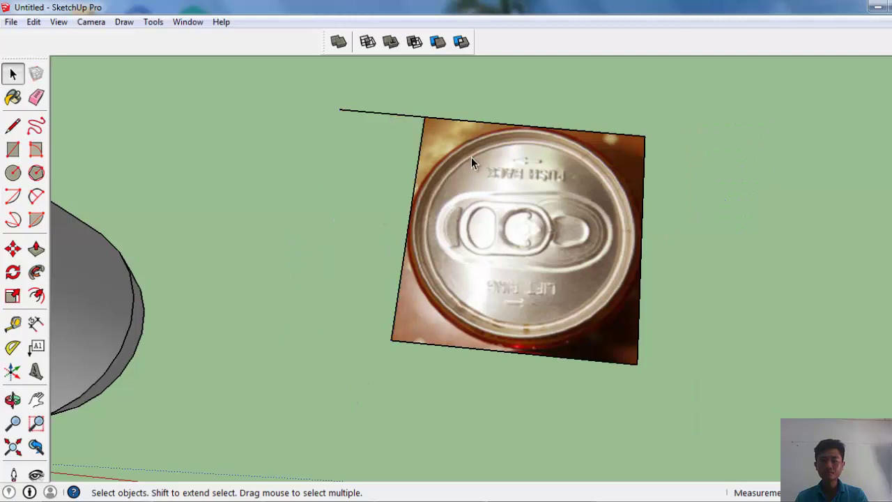
{"action": "left_click", "coordinate": [381, 109]}
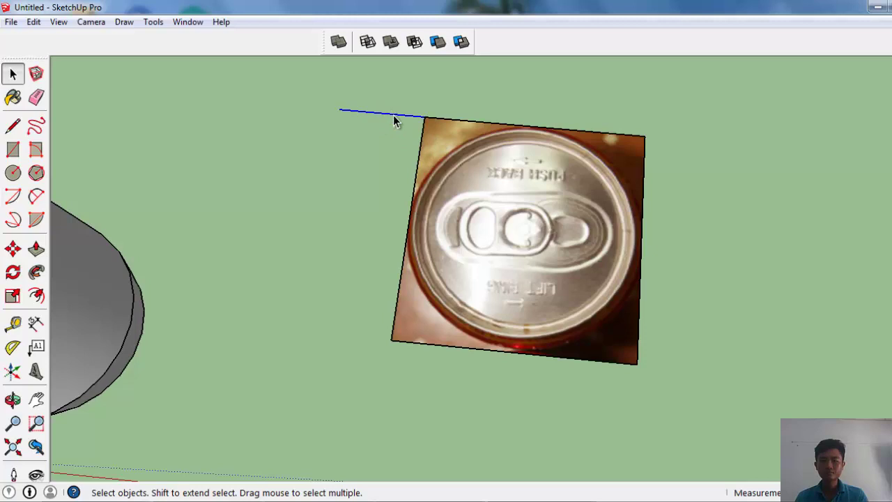
{"action": "key", "text": "Delete"}
{"action": "scroll", "coordinate": [507, 143], "scroll_direction": "up", "scroll_amount": 1}
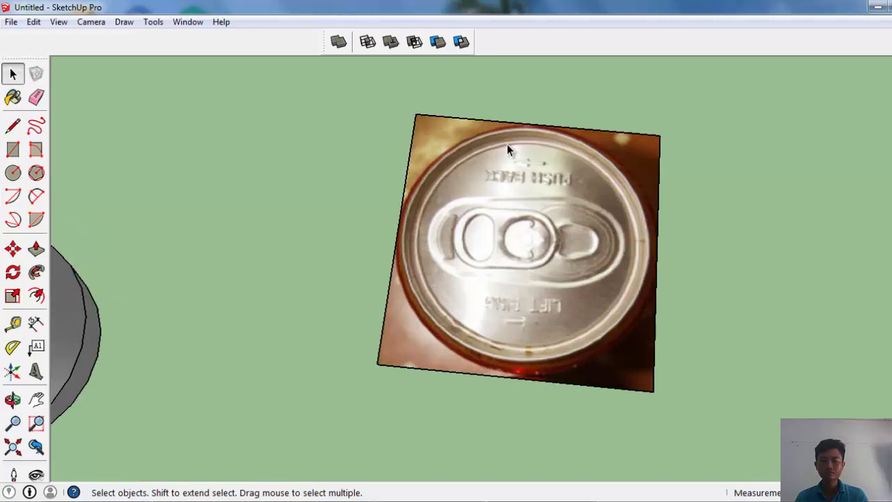
{"action": "scroll", "coordinate": [507, 144], "scroll_direction": "up", "scroll_amount": 1}
Draw both corner-to-corner diagonals across the square lid photo.
{"action": "scroll", "coordinate": [507, 143], "scroll_direction": "up", "scroll_amount": 1}
{"action": "left_click", "coordinate": [12, 125]}
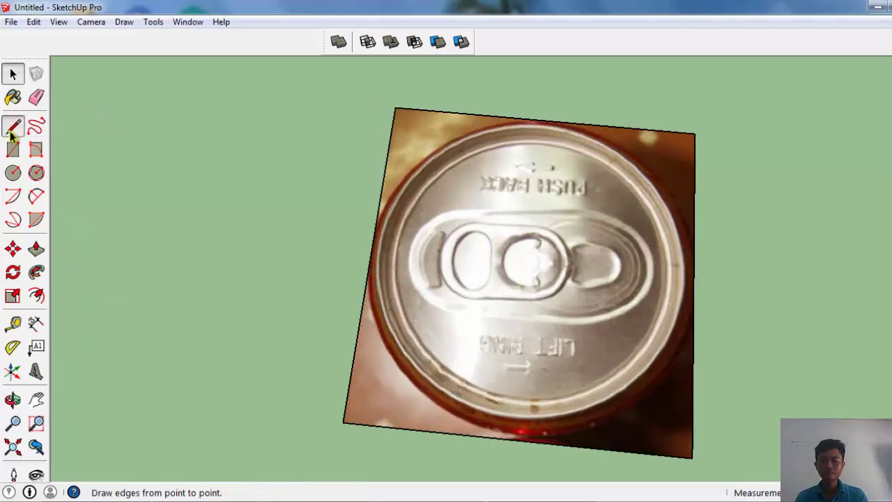
{"action": "left_click", "coordinate": [395, 108]}
{"action": "left_click", "coordinate": [692, 456]}
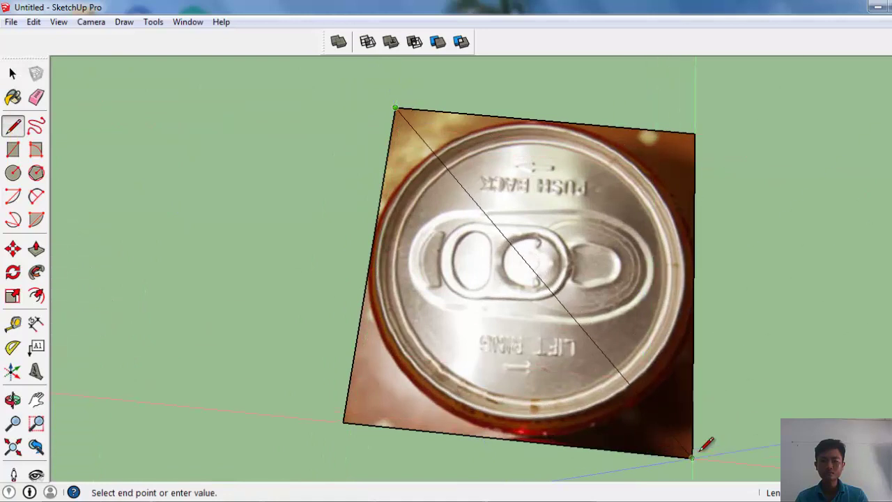
{"action": "left_click", "coordinate": [348, 421]}
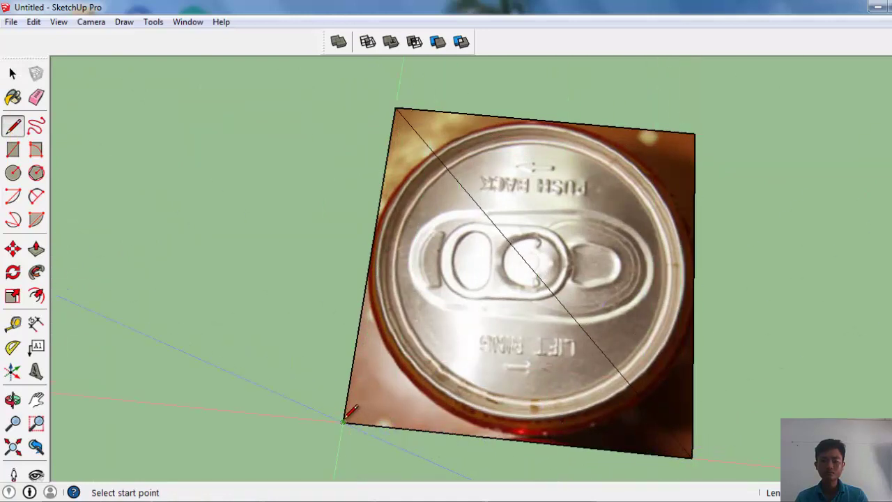
{"action": "left_click", "coordinate": [344, 421]}
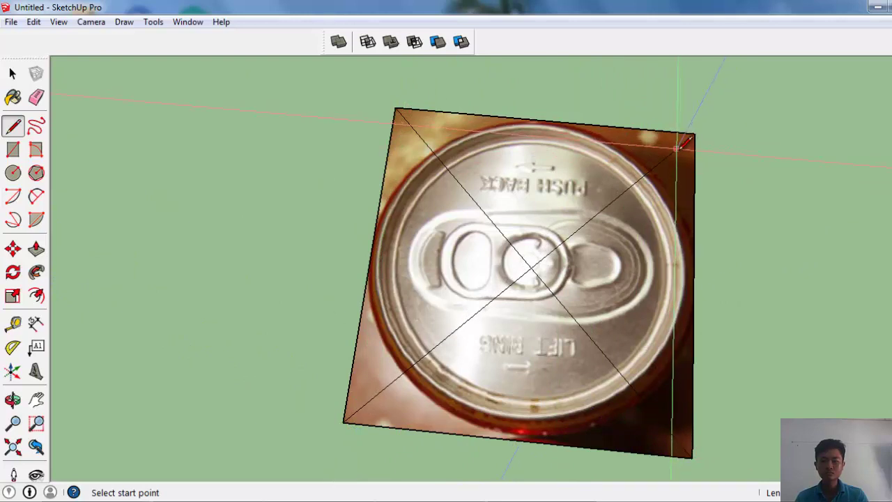
{"action": "key", "text": "space"}
Draw a circle centred at the diagonals' intersection out to the can rim.
{"action": "left_click", "coordinate": [20, 176]}
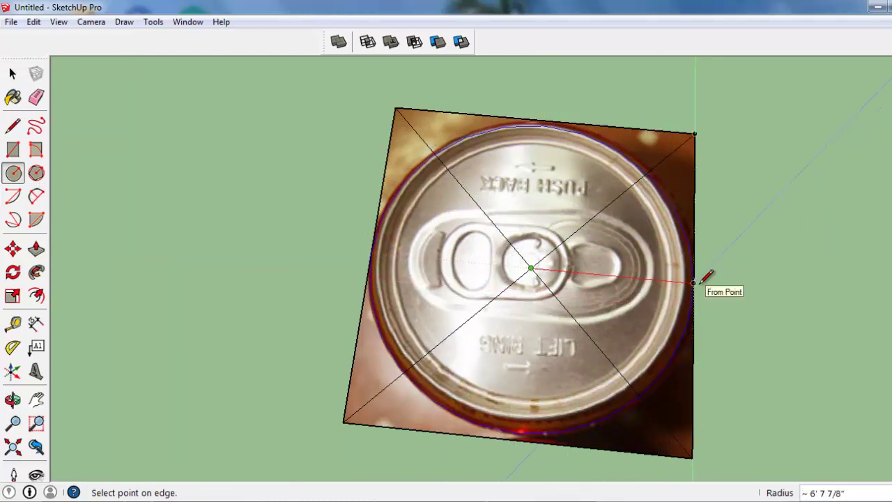
{"action": "left_click", "coordinate": [694, 283]}
{"action": "key", "text": "space"}
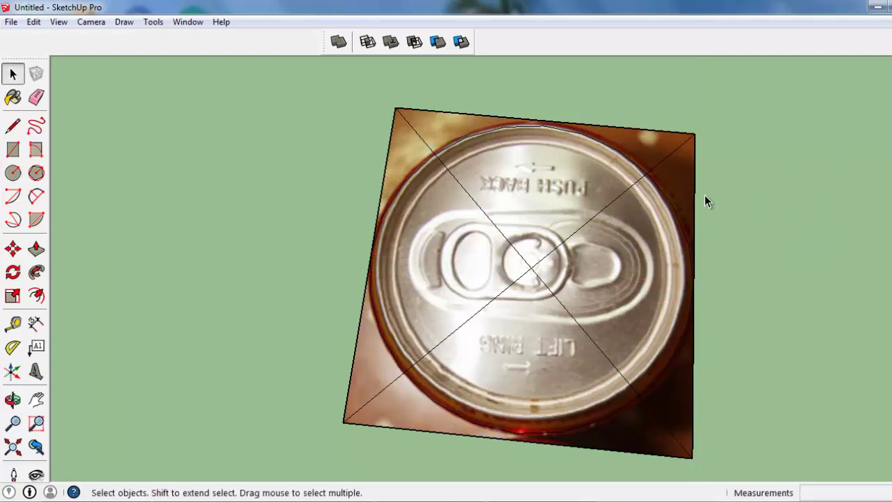
Delete the four corner pieces of the photo lying outside the rim circle.
{"action": "left_click_drag", "start_coordinate": [685, 111], "coordinate": [684, 109]}
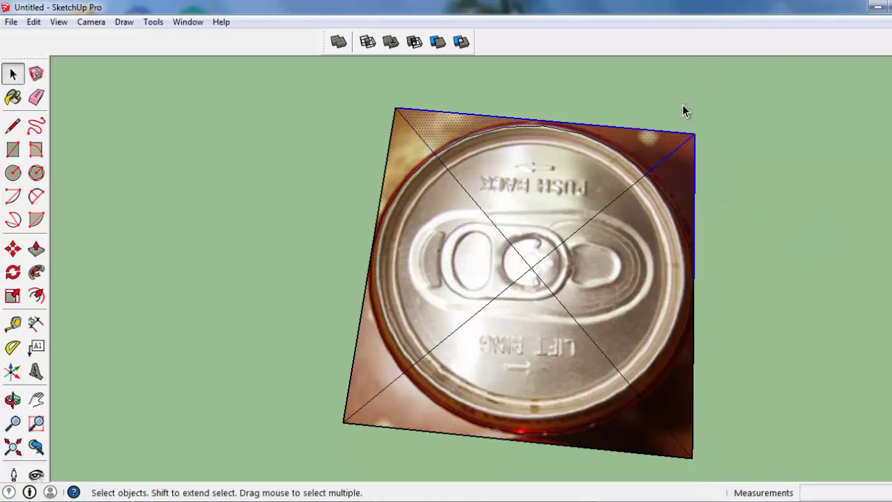
{"action": "key", "text": "Delete"}
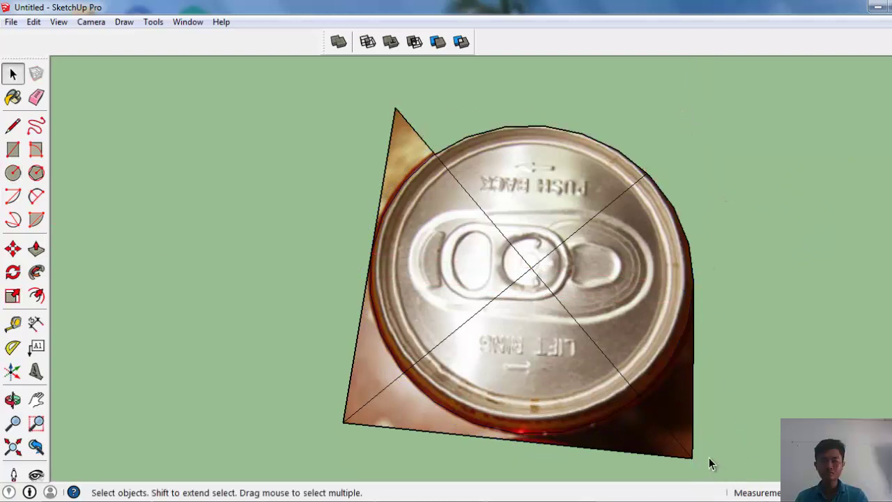
{"action": "left_click_drag", "start_coordinate": [664, 440], "coordinate": [664, 439]}
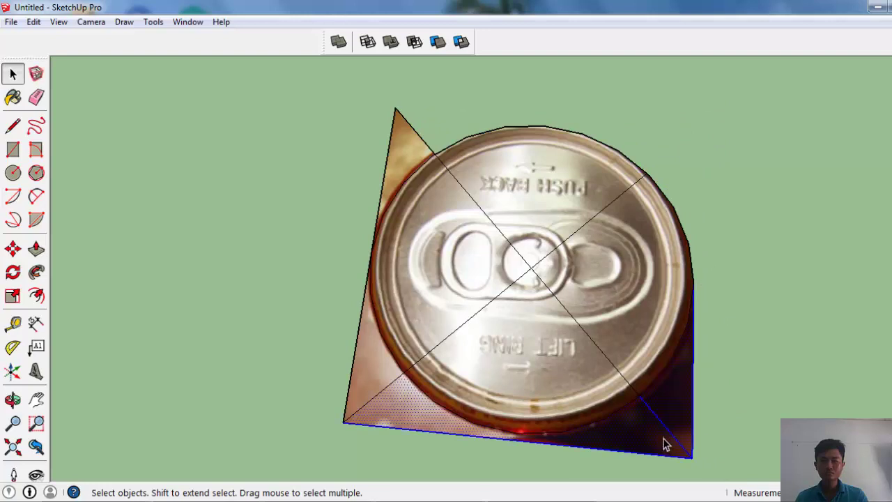
{"action": "key", "text": "Delete"}
{"action": "left_click_drag", "start_coordinate": [352, 403], "coordinate": [351, 401]}
{"action": "key", "text": "Delete"}
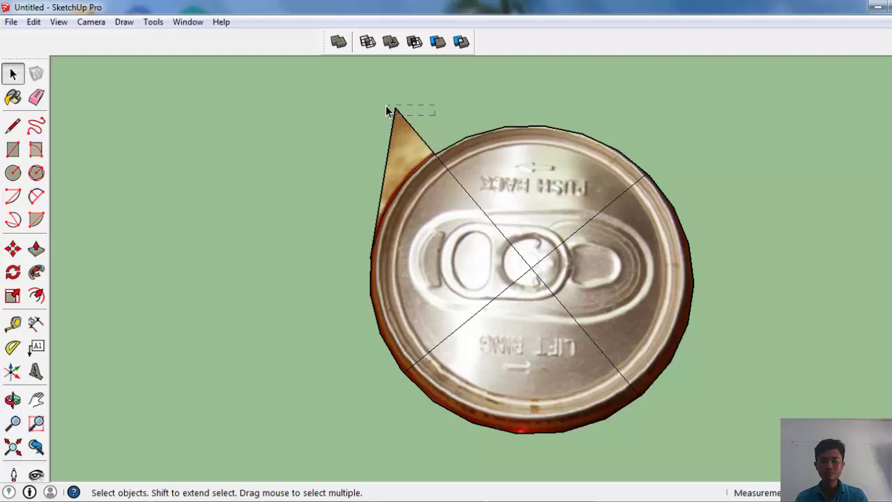
{"action": "left_click_drag", "start_coordinate": [387, 112], "coordinate": [386, 110]}
{"action": "key", "text": "Delete"}
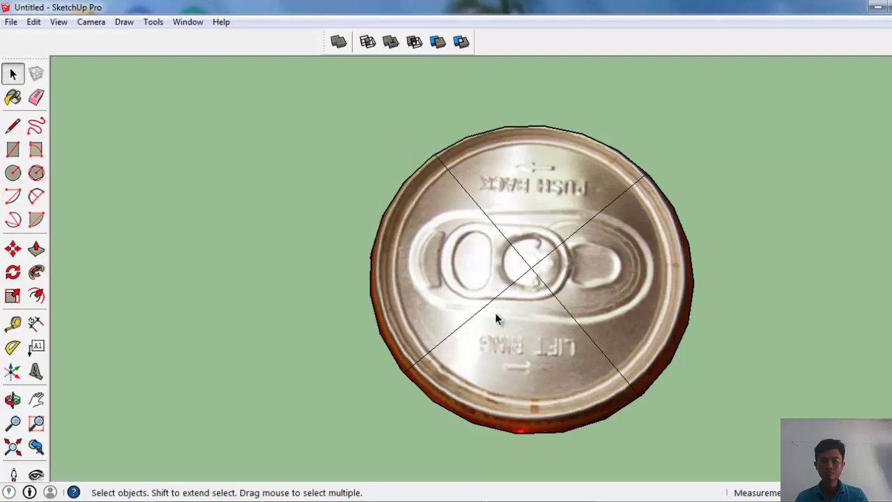
Erase the diagonal guide line segments crossing the round lid.
{"action": "middle_click_drag", "start_coordinate": [499, 317], "coordinate": [262, 297]}
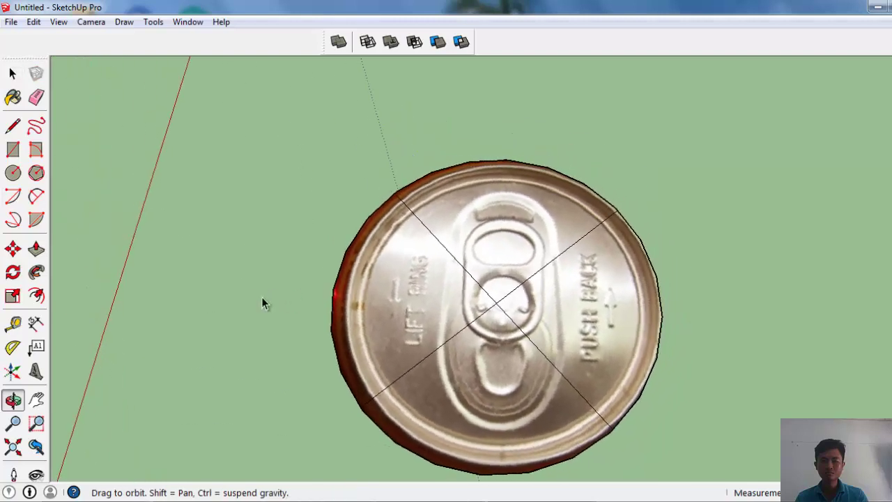
{"action": "middle_click_drag", "start_coordinate": [420, 315], "coordinate": [300, 313]}
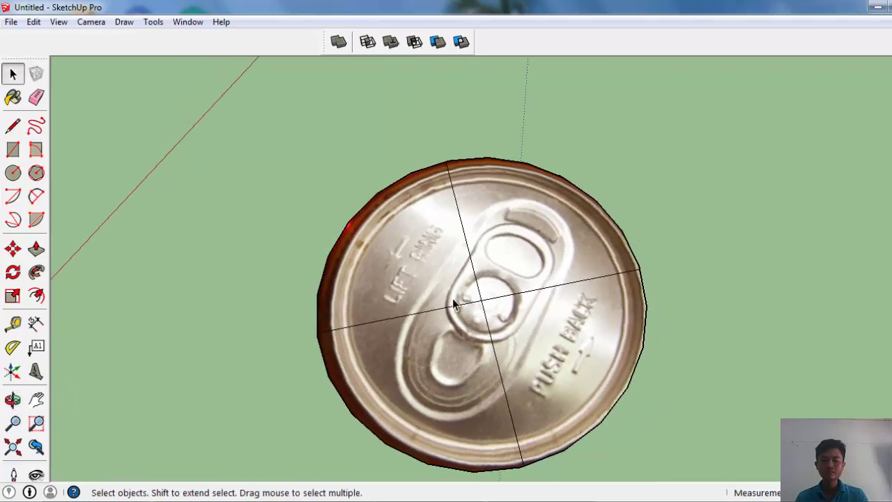
{"action": "scroll", "coordinate": [456, 301], "scroll_direction": "down", "scroll_amount": 1}
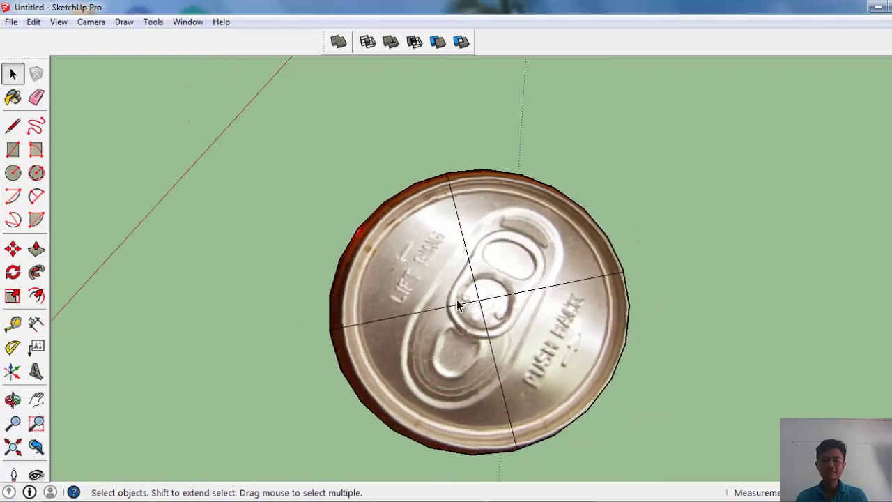
{"action": "left_click", "coordinate": [535, 289]}
{"action": "key", "text": "Delete"}
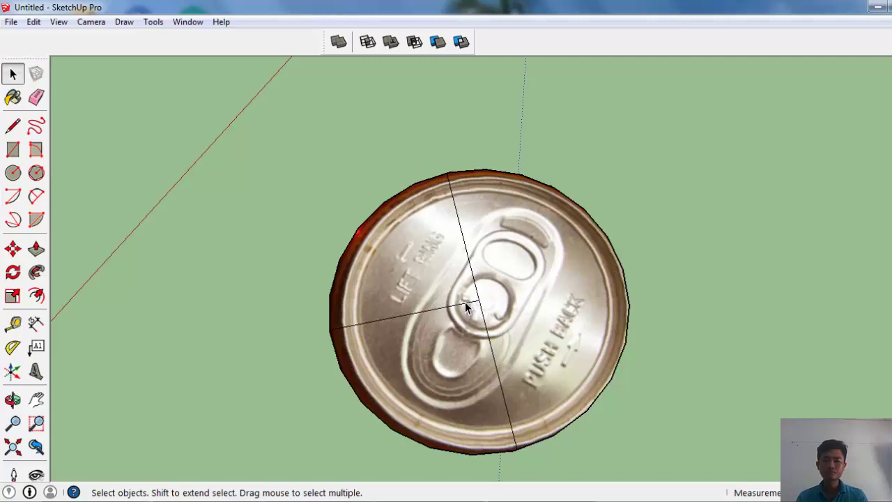
{"action": "left_click", "coordinate": [465, 304]}
{"action": "key", "text": "Delete"}
{"action": "left_click", "coordinate": [479, 305]}
{"action": "key", "text": "Delete"}
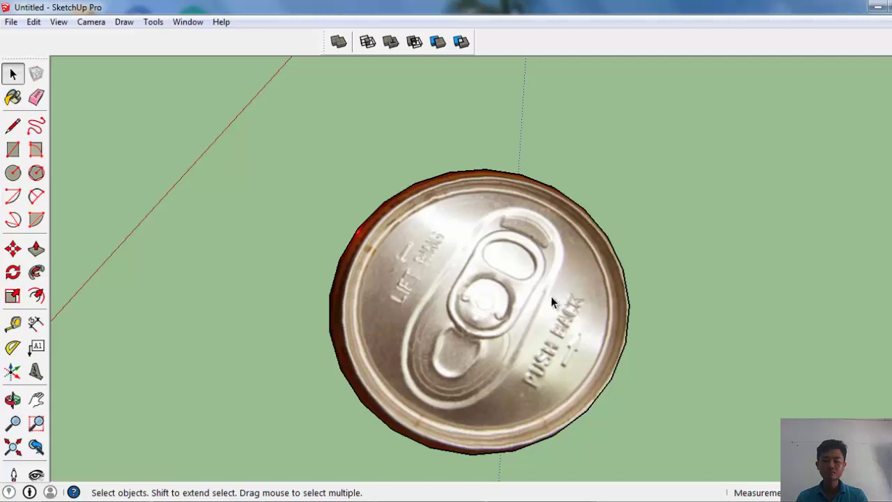
{"action": "mouse_move", "coordinate": [551, 296]}
{"action": "middle_mouse_down"}
{"action": "mouse_move", "coordinate": [404, 297]}
{"action": "mouse_move", "coordinate": [343, 239]}
{"action": "mouse_move", "coordinate": [409, 285]}
{"action": "mouse_move", "coordinate": [611, 286]}
{"action": "mouse_move", "coordinate": [556, 286]}
{"action": "mouse_move", "coordinate": [571, 335]}
{"action": "mouse_move", "coordinate": [587, 278]}
{"action": "middle_mouse_up"}
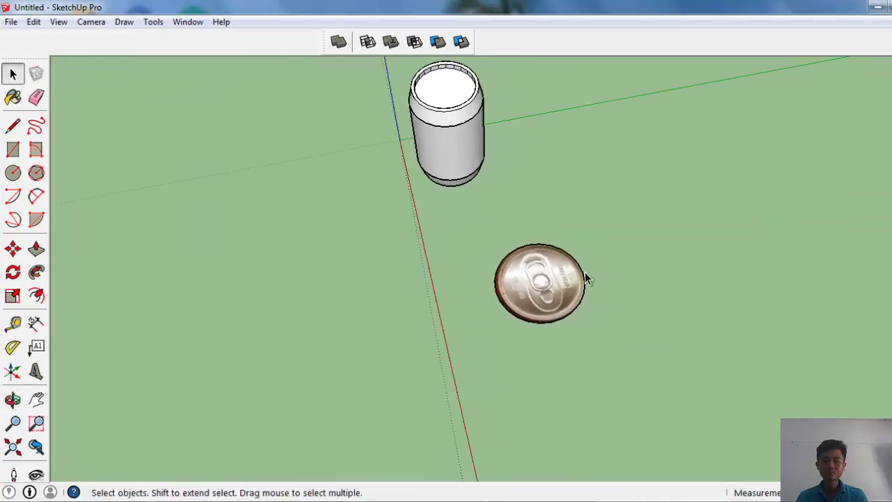
Make the round lid photo disc its own component, ready to be moved.
{"action": "scroll", "coordinate": [523, 268], "scroll_direction": "up", "scroll_amount": 2}
{"action": "scroll", "coordinate": [526, 293], "scroll_direction": "up", "scroll_amount": 3}
{"action": "scroll", "coordinate": [526, 292], "scroll_direction": "up", "scroll_amount": 3}
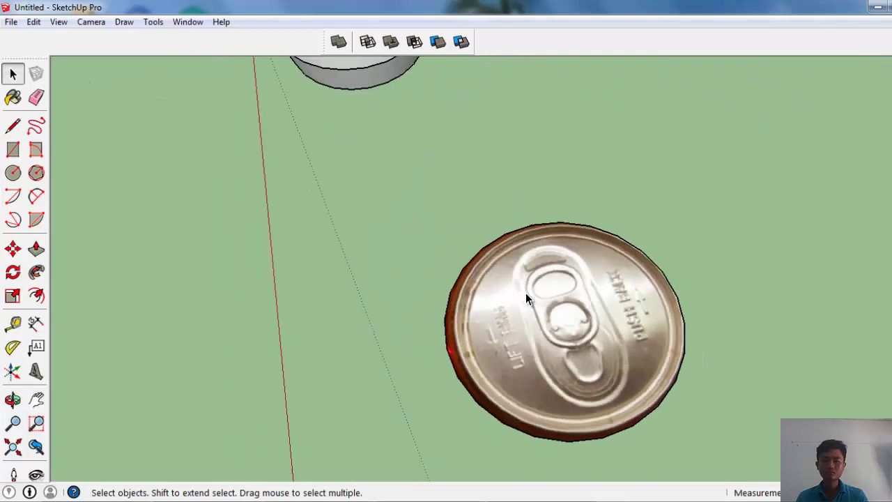
{"action": "left_click", "coordinate": [552, 321]}
{"action": "key", "text": "g"}
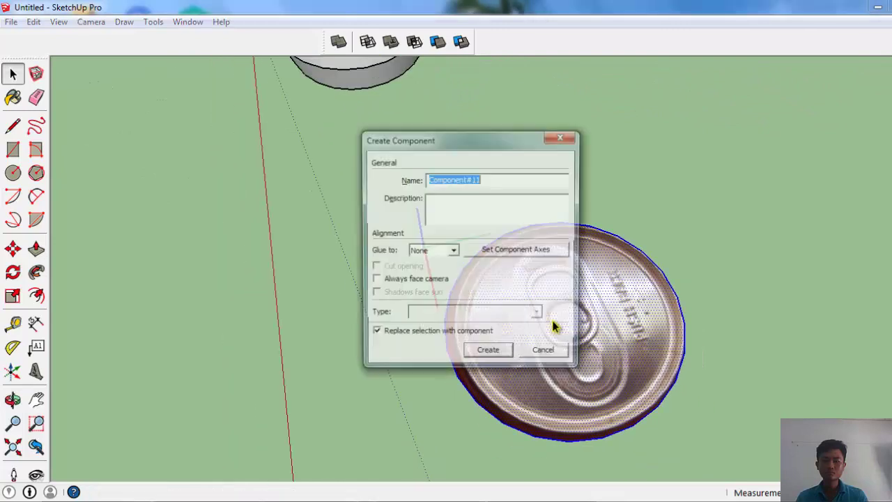
{"action": "key", "text": "Return"}
{"action": "scroll", "coordinate": [573, 289], "scroll_direction": "down", "scroll_amount": 2}
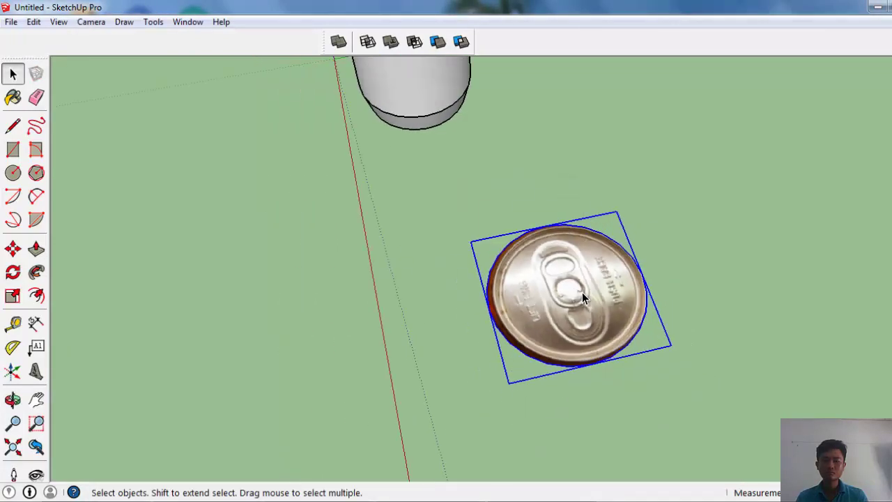
{"action": "key", "text": "m"}
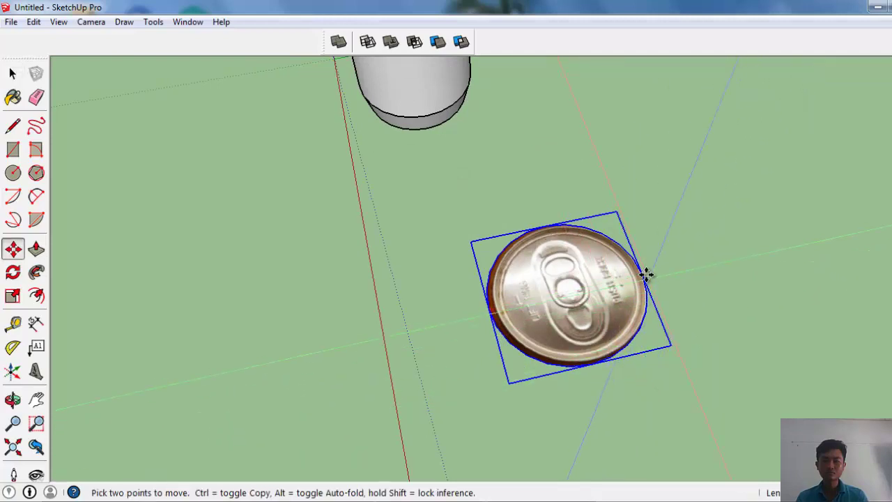
Move the photo lid by its bounding-box corner onto a rim endpoint atop the can.
{"action": "middle_click_drag", "start_coordinate": [653, 339], "coordinate": [573, 213]}
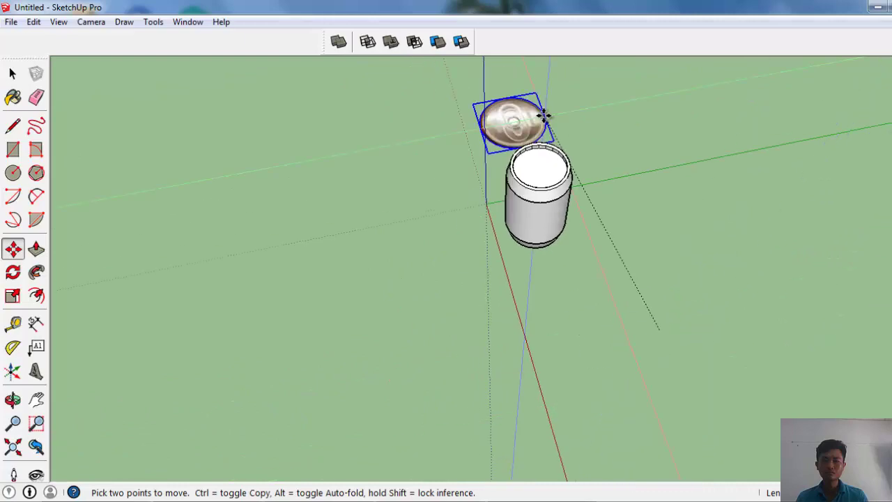
{"action": "scroll", "coordinate": [573, 212], "scroll_direction": "up", "scroll_amount": 2}
{"action": "scroll", "coordinate": [581, 193], "scroll_direction": "up", "scroll_amount": 2}
{"action": "scroll", "coordinate": [586, 202], "scroll_direction": "up", "scroll_amount": 1}
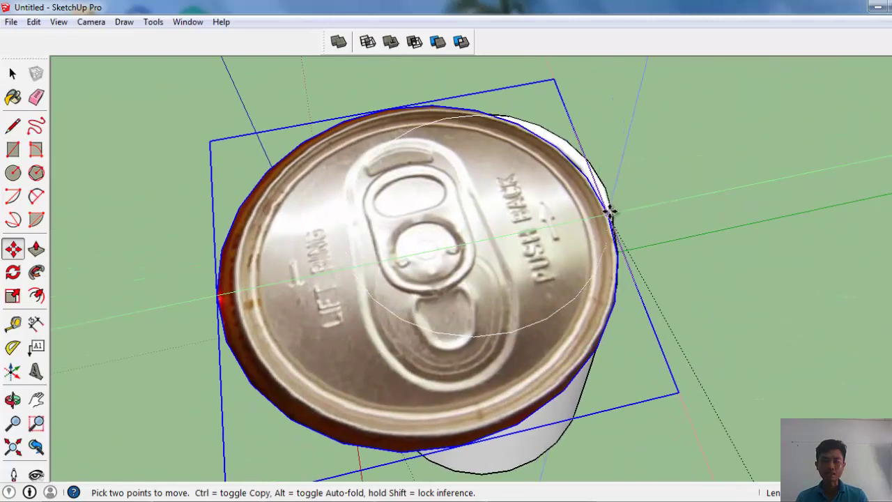
{"action": "scroll", "coordinate": [607, 207], "scroll_direction": "up", "scroll_amount": 1}
{"action": "left_click", "coordinate": [620, 204]}
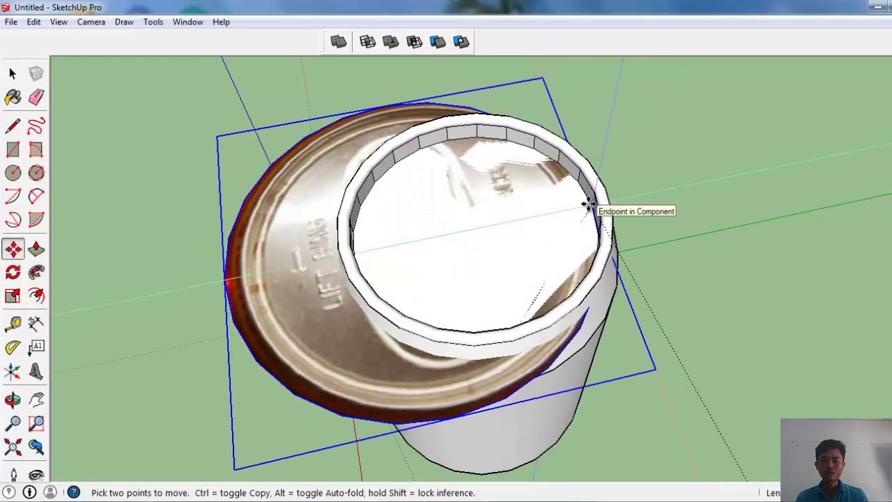
{"action": "left_click", "coordinate": [597, 202]}
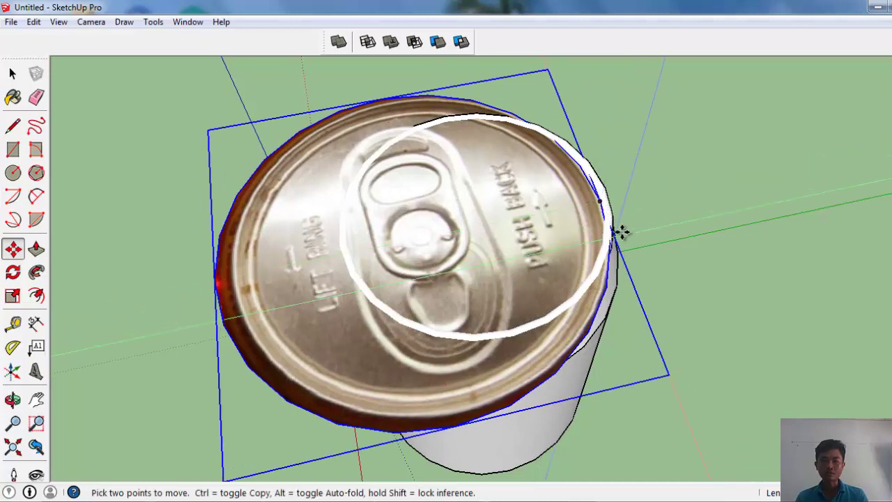
{"action": "scroll", "coordinate": [606, 234], "scroll_direction": "down", "scroll_amount": 1}
{"action": "scroll", "coordinate": [596, 235], "scroll_direction": "down", "scroll_amount": 1}
{"action": "scroll", "coordinate": [557, 230], "scroll_direction": "down", "scroll_amount": 1}
{"action": "scroll", "coordinate": [502, 224], "scroll_direction": "up", "scroll_amount": 2}
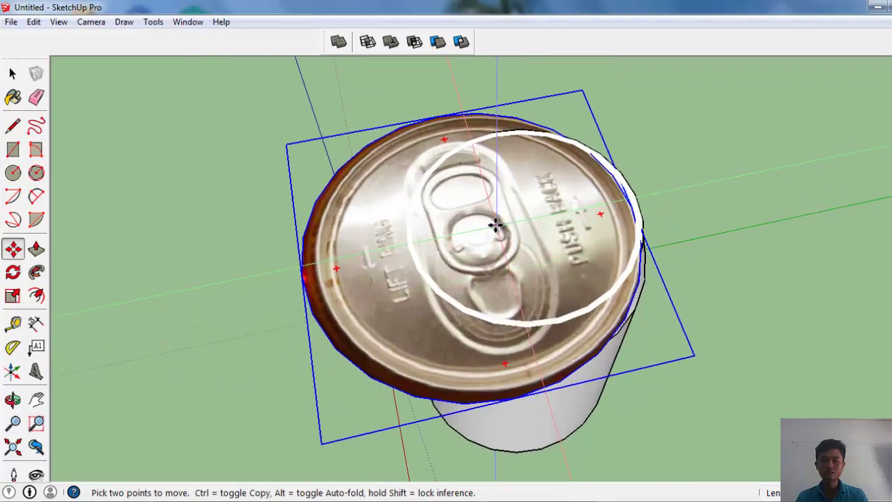
{"action": "scroll", "coordinate": [474, 202], "scroll_direction": "up", "scroll_amount": 1}
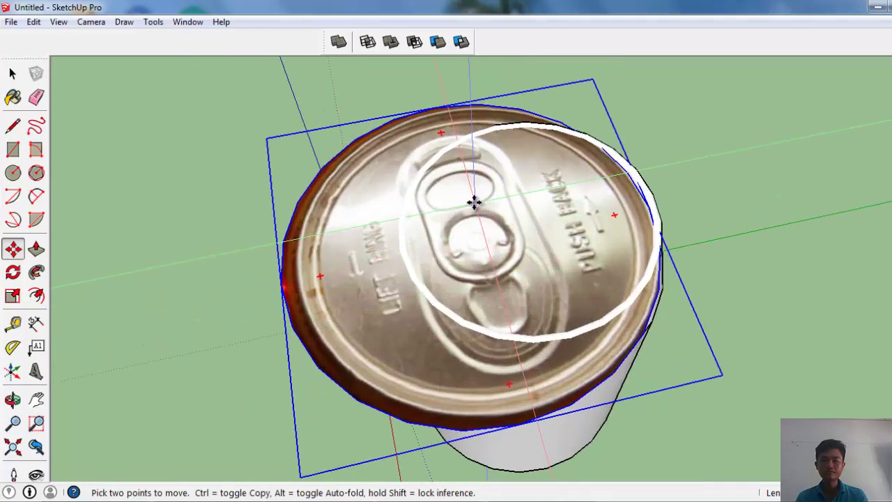
Scale the lid down uniformly from a corner grip, undoing a one-sided squash, until smaller than the rim.
{"action": "left_click", "coordinate": [14, 296]}
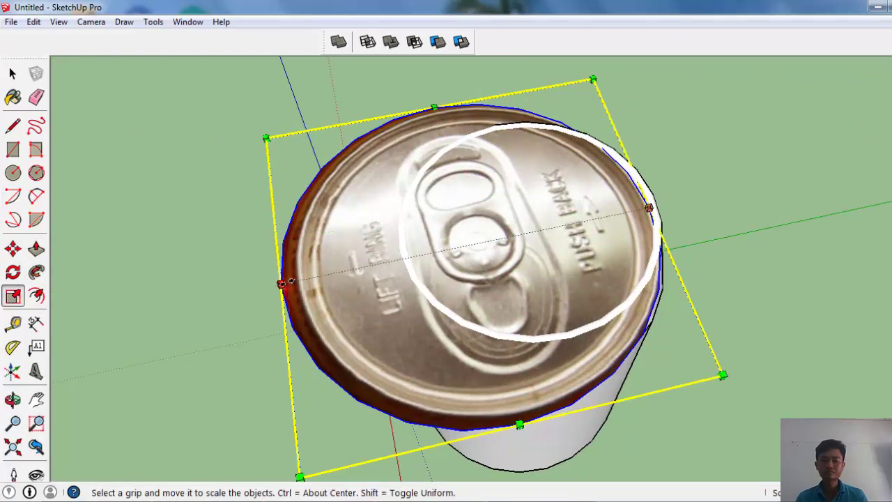
{"action": "left_click_drag", "start_coordinate": [281, 282], "coordinate": [316, 280]}
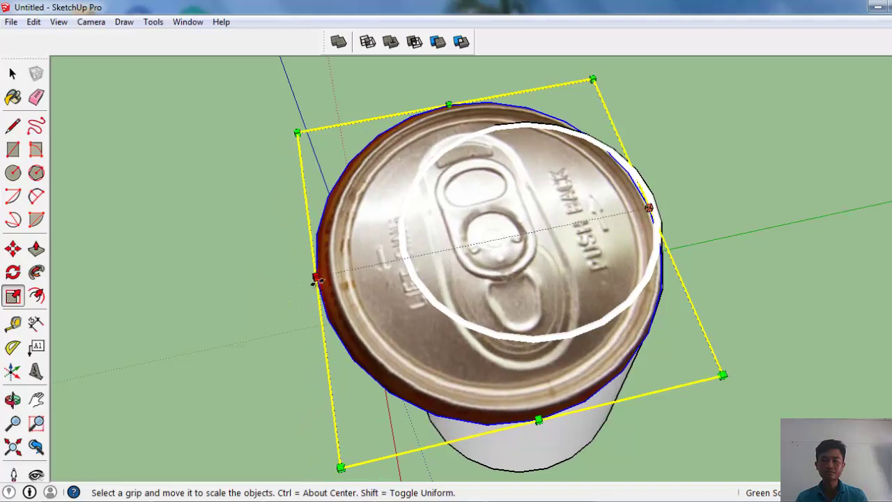
{"action": "key", "text": "ctrl+z"}
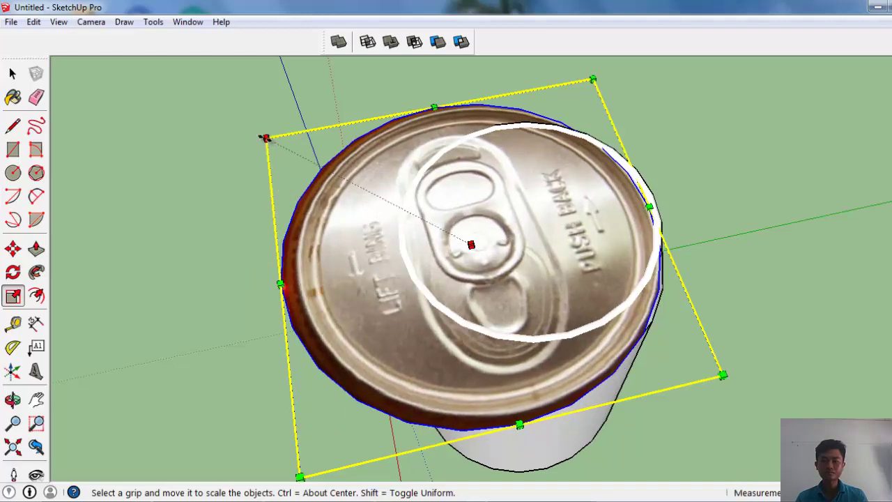
{"action": "left_click_drag", "start_coordinate": [266, 138], "coordinate": [325, 169]}
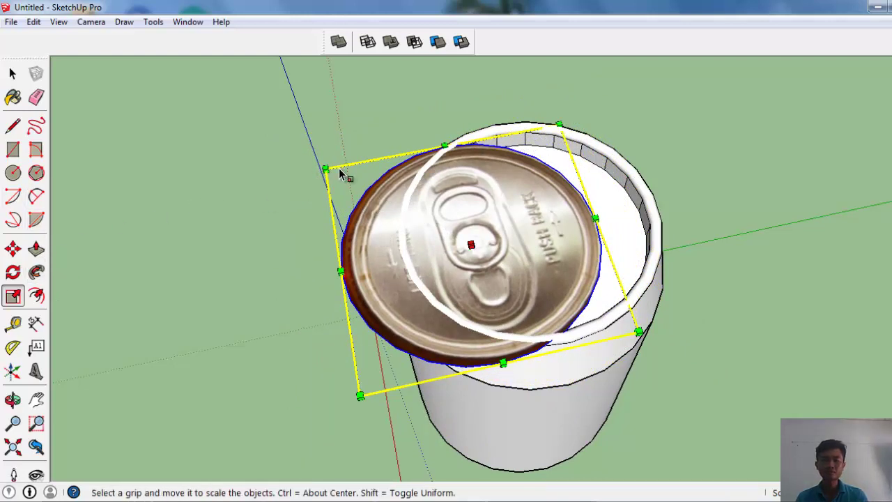
{"action": "left_click_drag", "start_coordinate": [326, 169], "coordinate": [342, 179], "text": "ctrl"}
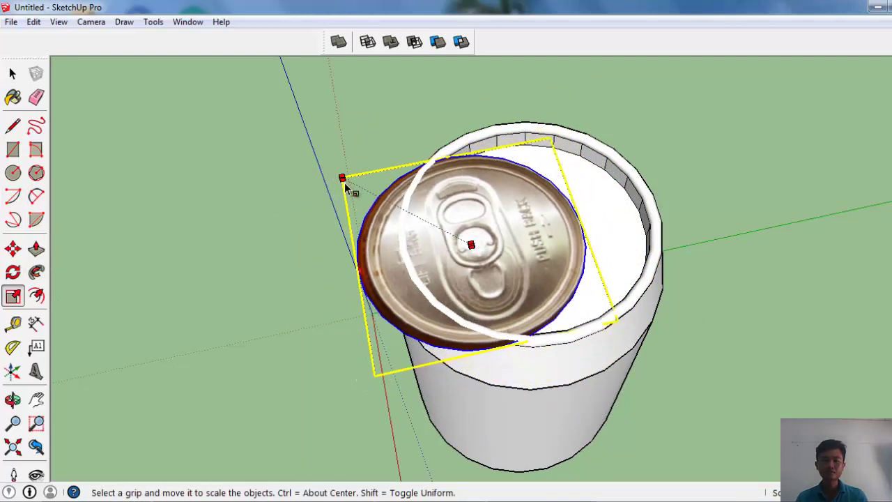
{"action": "key", "text": "space"}
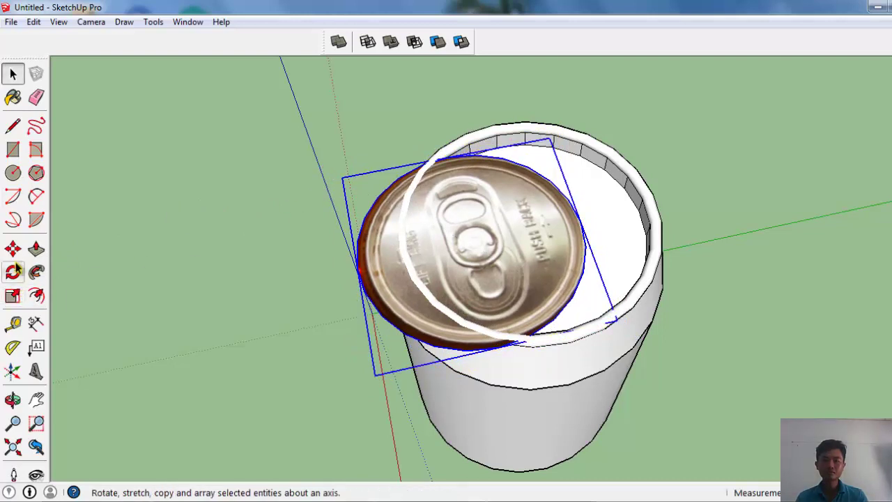
Move the shrunken lid into the can's top opening and view it from above.
{"action": "left_click", "coordinate": [12, 248]}
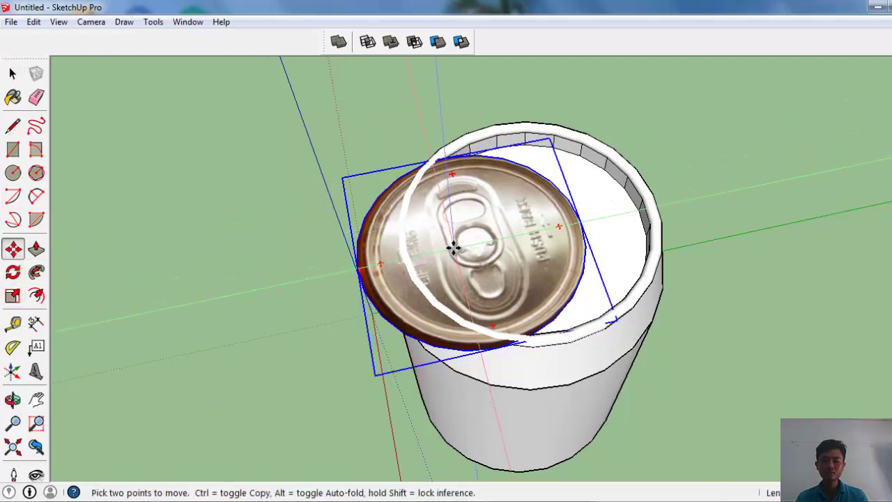
{"action": "mouse_move", "coordinate": [450, 247]}
{"action": "left_mouse_down"}
{"action": "mouse_move", "coordinate": [525, 235]}
{"action": "mouse_move", "coordinate": [511, 223]}
{"action": "left_mouse_up"}
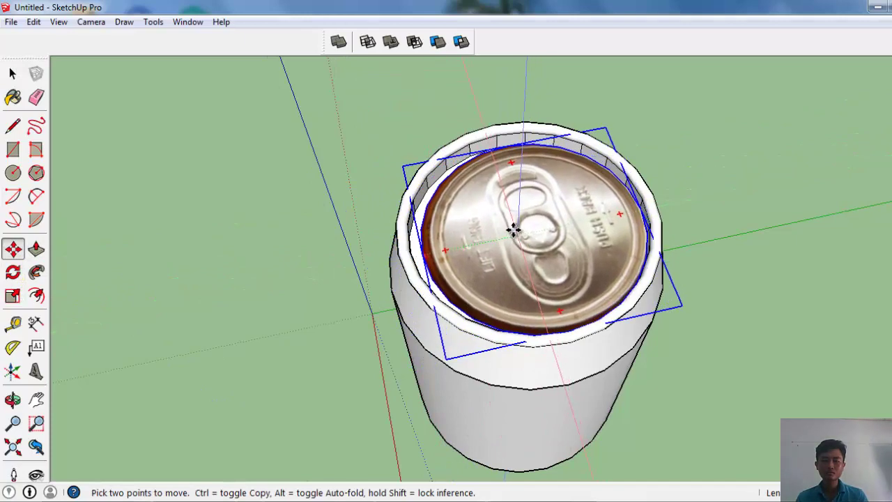
{"action": "left_click", "coordinate": [511, 223]}
{"action": "key", "text": "space"}
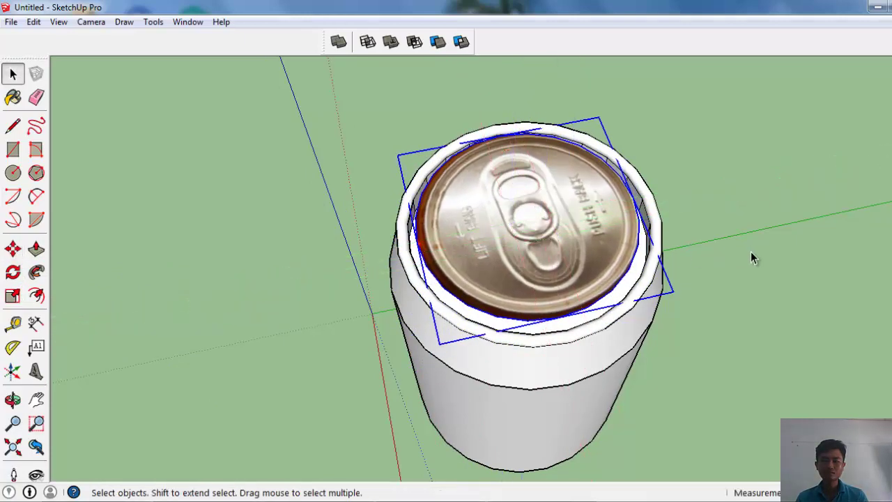
{"action": "left_click", "coordinate": [750, 251]}
{"action": "middle_click_drag", "start_coordinate": [633, 234], "coordinate": [613, 291]}
{"action": "left_click_drag", "start_coordinate": [613, 291], "coordinate": [572, 169]}
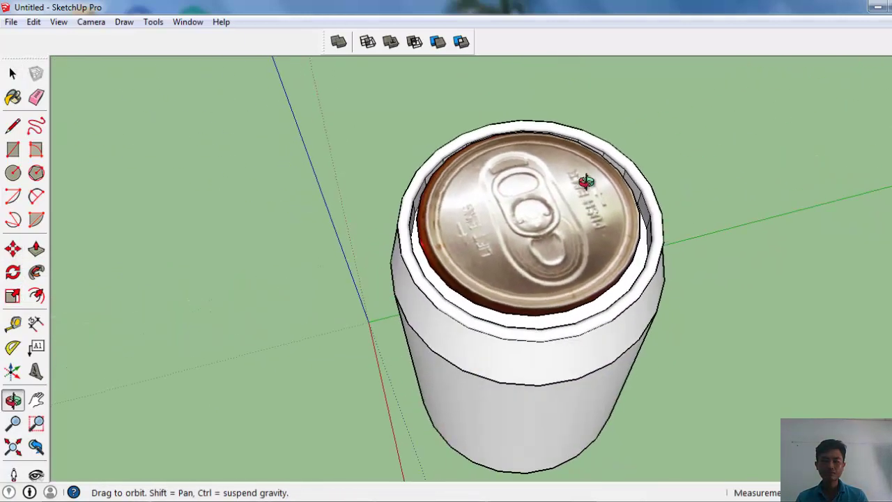
{"action": "key", "text": "space"}
{"action": "scroll", "coordinate": [573, 170], "scroll_direction": "up", "scroll_amount": 3}
{"action": "middle_click_drag", "start_coordinate": [569, 197], "coordinate": [528, 322]}
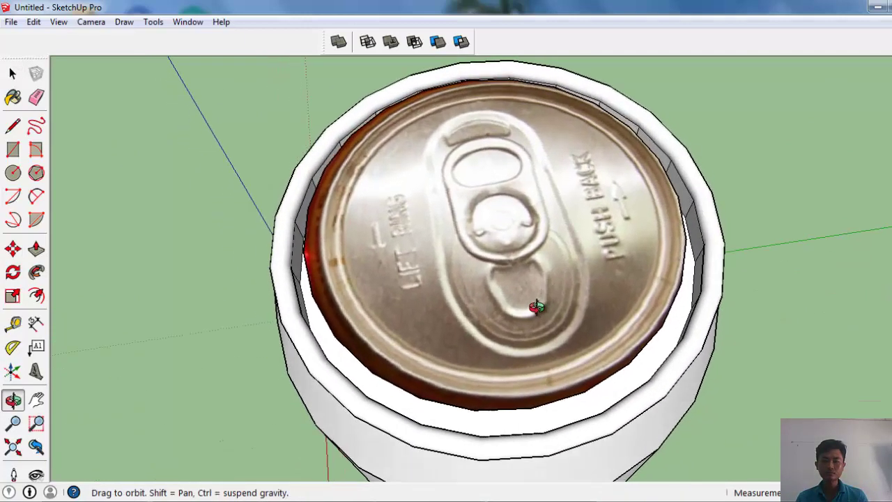
{"action": "scroll", "coordinate": [527, 322], "scroll_direction": "down", "scroll_amount": 1}
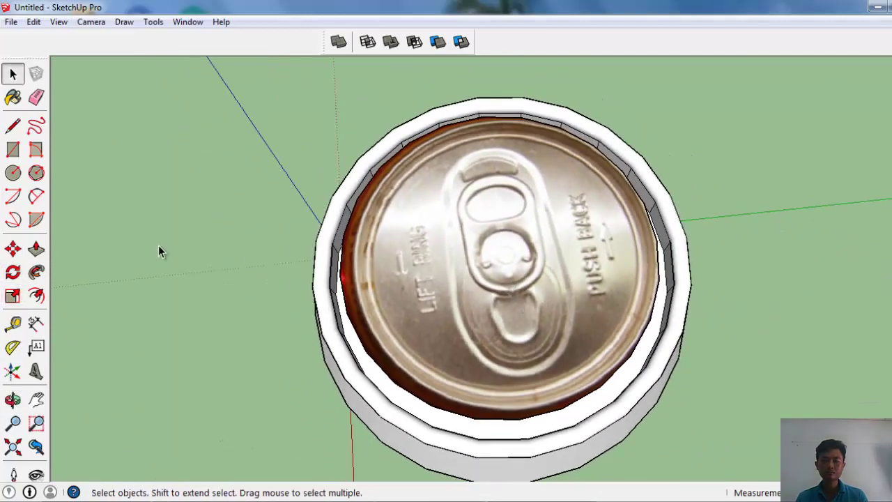
Nudge the lid and scale it up from a corner grip to fill the rim.
{"action": "left_click", "coordinate": [13, 249]}
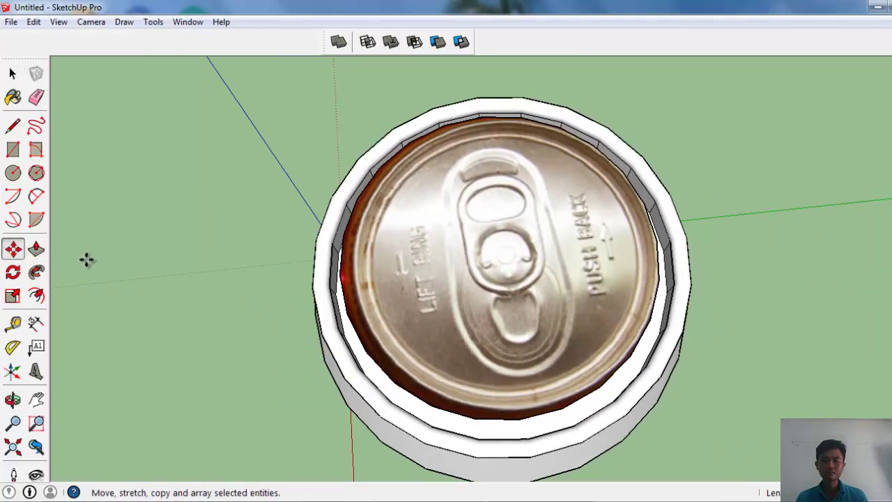
{"action": "left_click", "coordinate": [501, 262]}
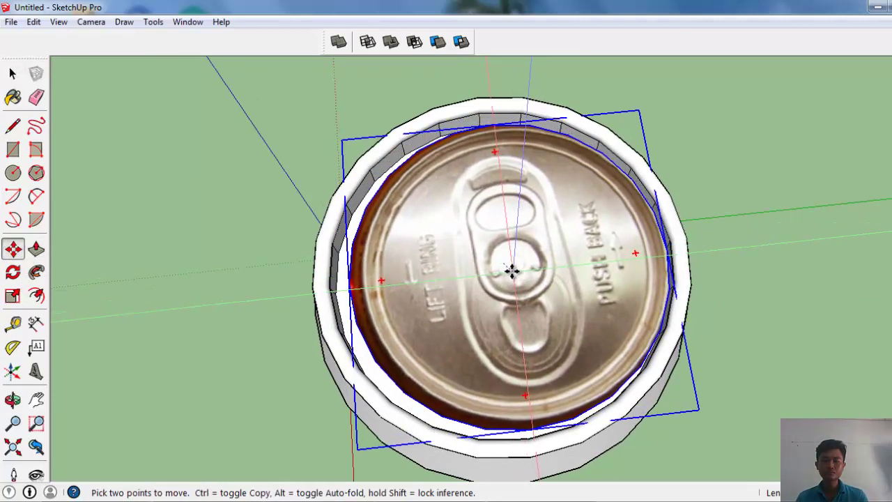
{"action": "left_click", "coordinate": [13, 296]}
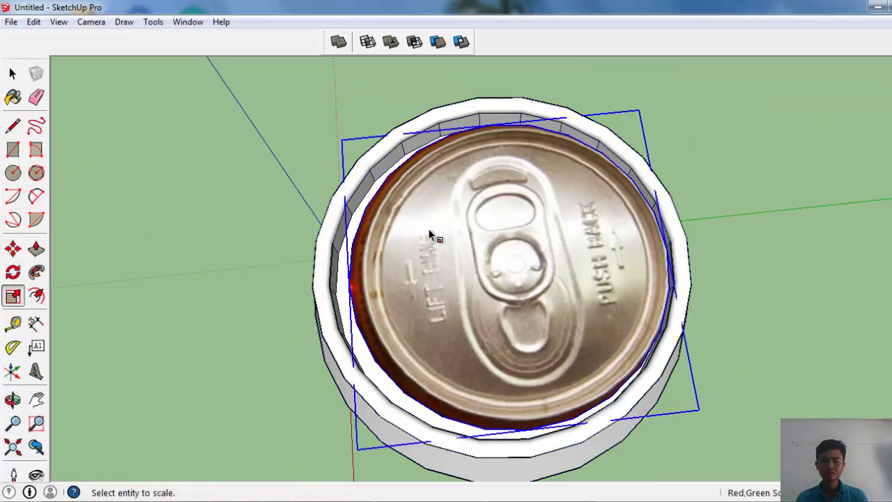
{"action": "left_click", "coordinate": [443, 238]}
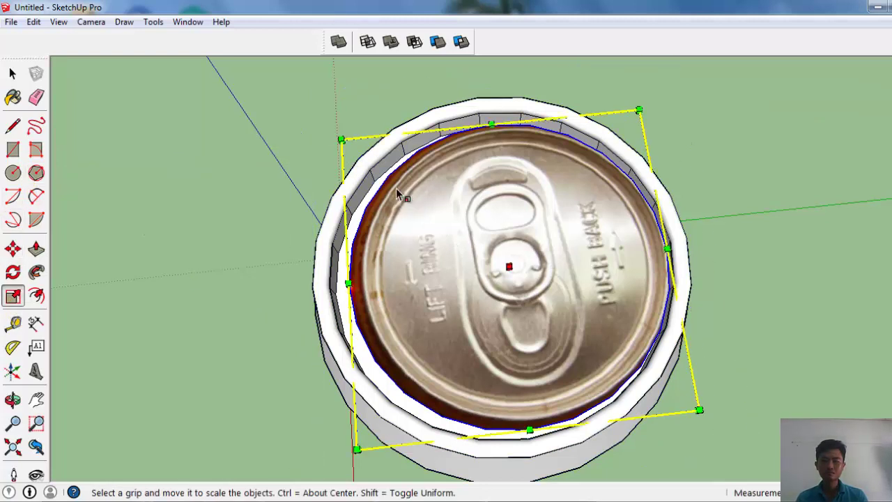
{"action": "left_click", "coordinate": [340, 139]}
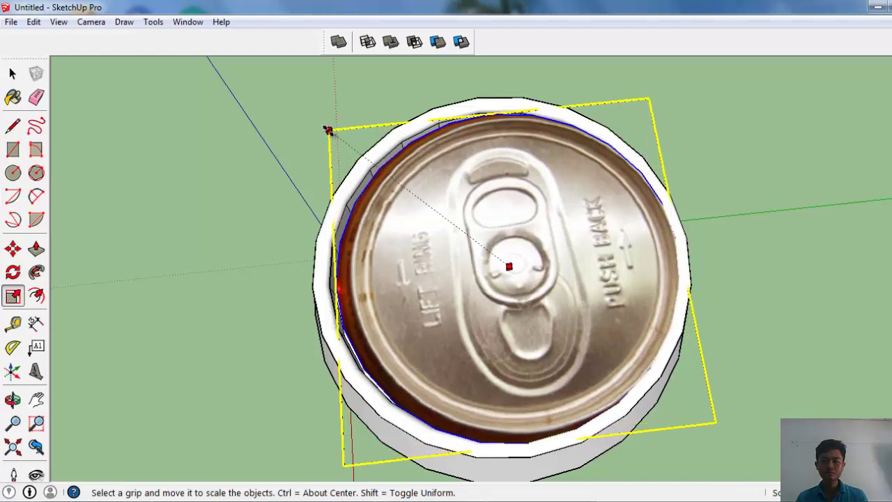
Re-centre the enlarged lid within the rim along green and orbit to a side view.
{"action": "left_click", "coordinate": [12, 249]}
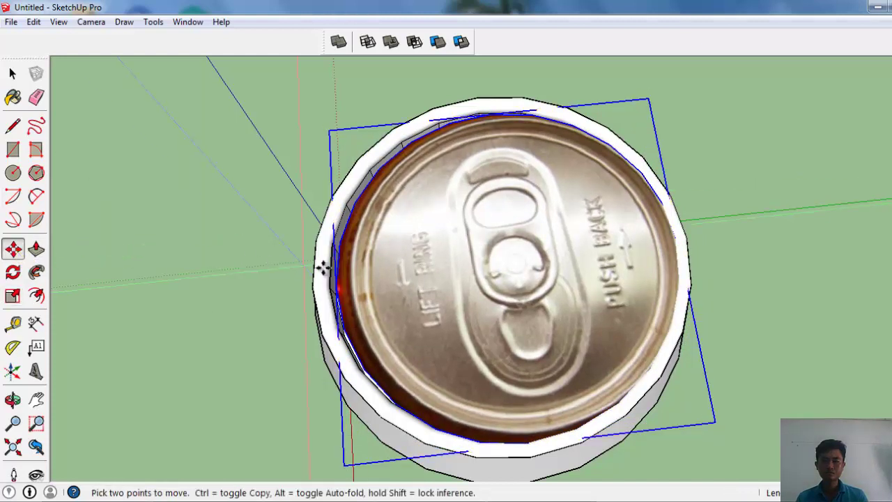
{"action": "left_click", "coordinate": [460, 277]}
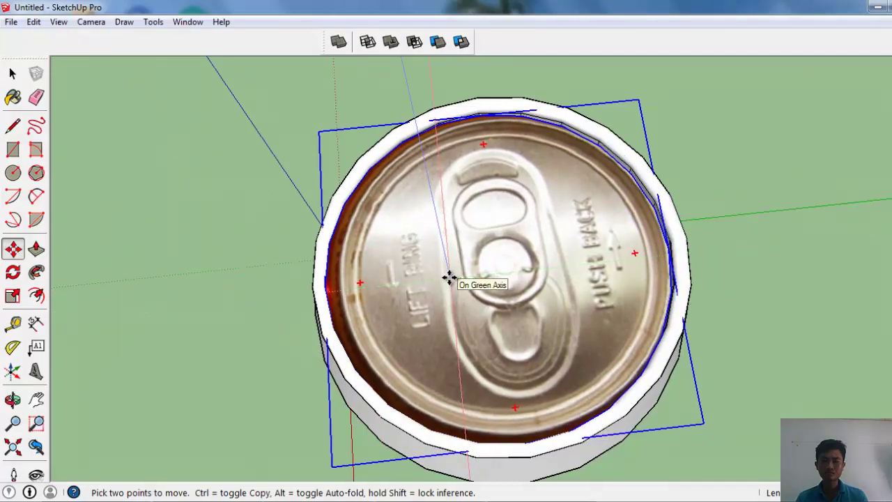
{"action": "left_click", "coordinate": [449, 278]}
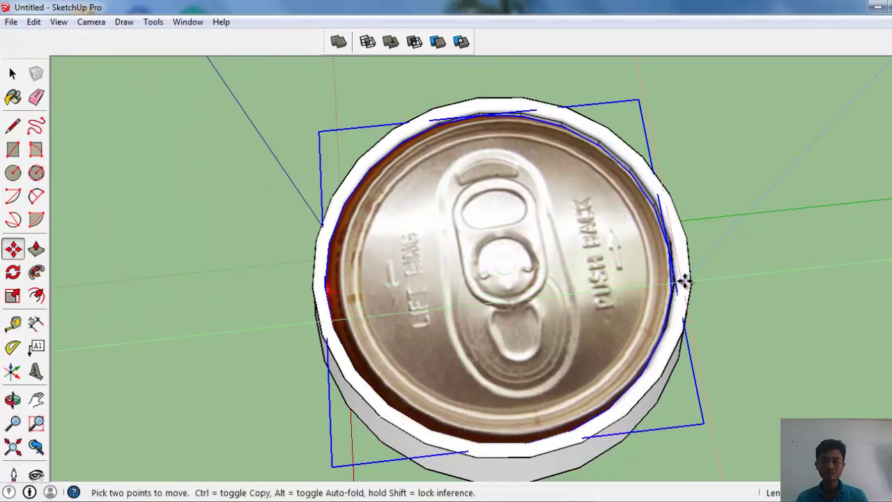
{"action": "key", "text": "space"}
{"action": "left_click", "coordinate": [780, 310]}
{"action": "middle_click_drag", "start_coordinate": [780, 310], "coordinate": [526, 135]}
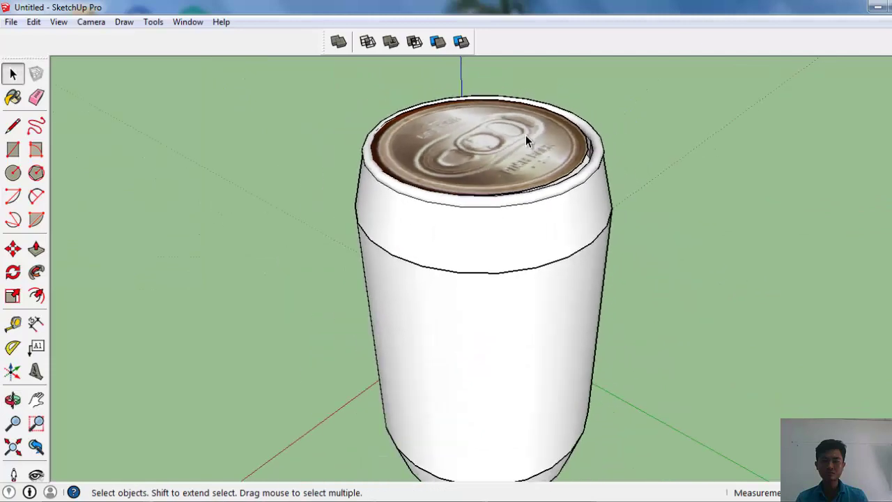
{"action": "mouse_move", "coordinate": [623, 209]}
{"action": "middle_mouse_down"}
{"action": "mouse_move", "coordinate": [490, 219]}
{"action": "mouse_move", "coordinate": [564, 309]}
{"action": "middle_mouse_up"}
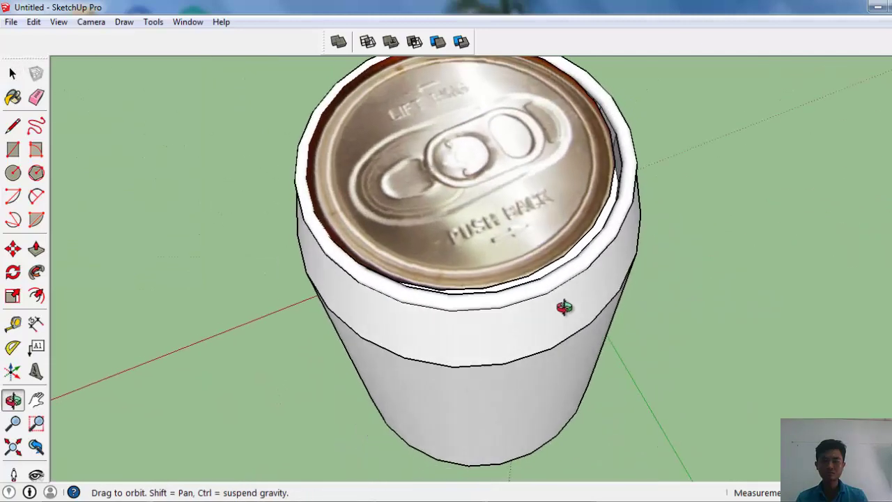
Enlarge the selected lid slightly about its centre with a Ctrl corner scale.
{"action": "left_click", "coordinate": [504, 178]}
{"action": "scroll", "coordinate": [513, 202], "scroll_direction": "up", "scroll_amount": 1}
{"action": "scroll", "coordinate": [777, 404], "scroll_direction": "down", "scroll_amount": 2}
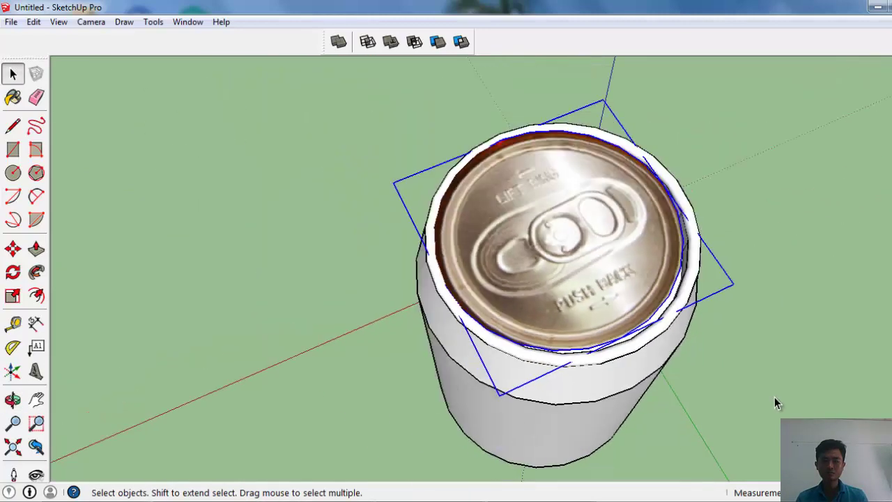
{"action": "scroll", "coordinate": [540, 151], "scroll_direction": "up", "scroll_amount": 2}
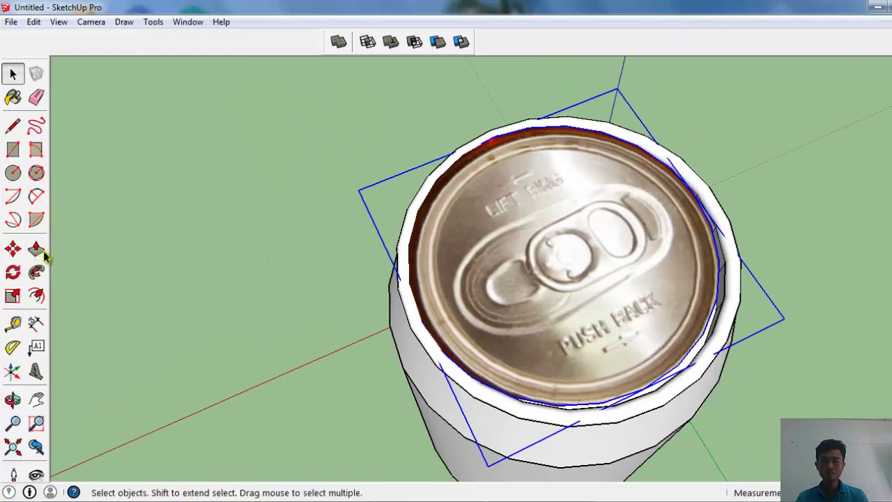
{"action": "left_click", "coordinate": [13, 296]}
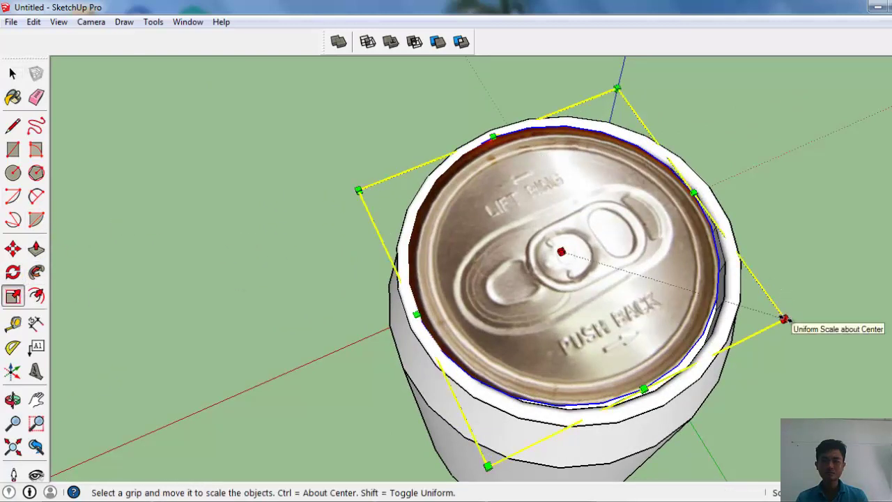
{"action": "left_click_drag", "start_coordinate": [785, 318], "coordinate": [793, 321], "text": "ctrl"}
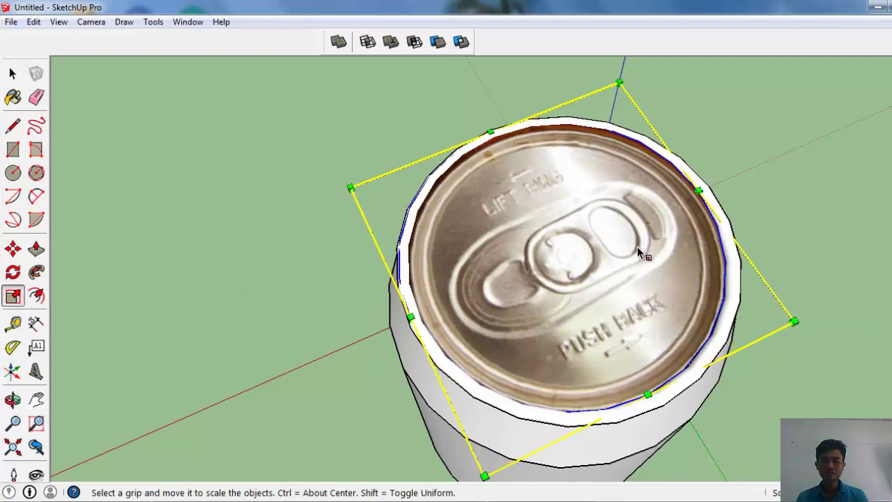
{"action": "key", "text": "space"}
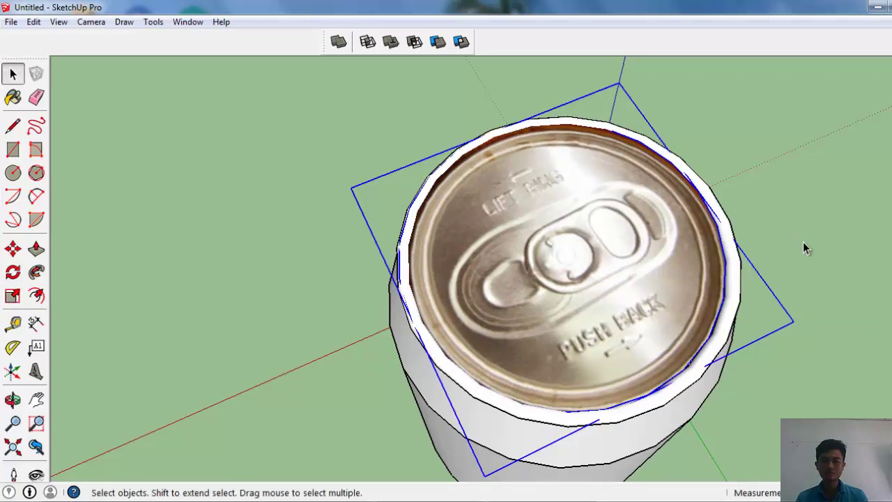
{"action": "left_click", "coordinate": [803, 242]}
{"action": "middle_click_drag", "start_coordinate": [803, 242], "coordinate": [763, 213]}
Move the lid down the blue axis so it sits recessed below the rim.
{"action": "left_click", "coordinate": [635, 262]}
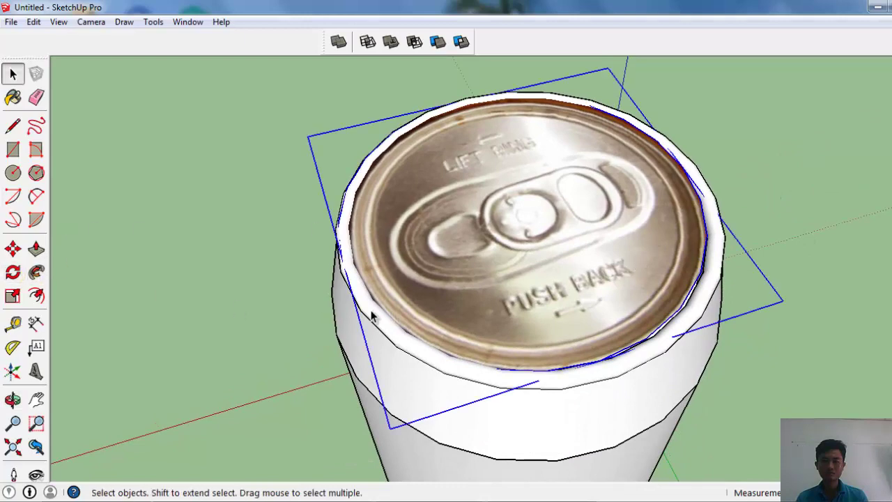
{"action": "key", "text": "m"}
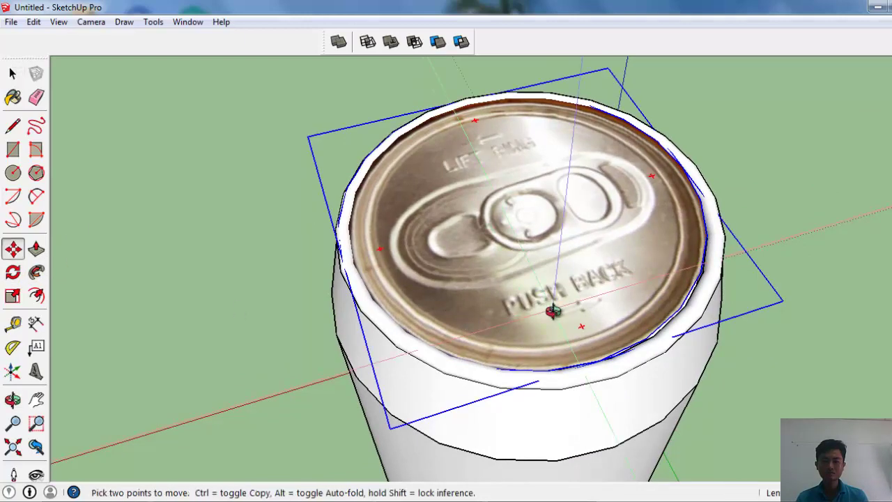
{"action": "middle_click_drag", "start_coordinate": [464, 320], "coordinate": [512, 227]}
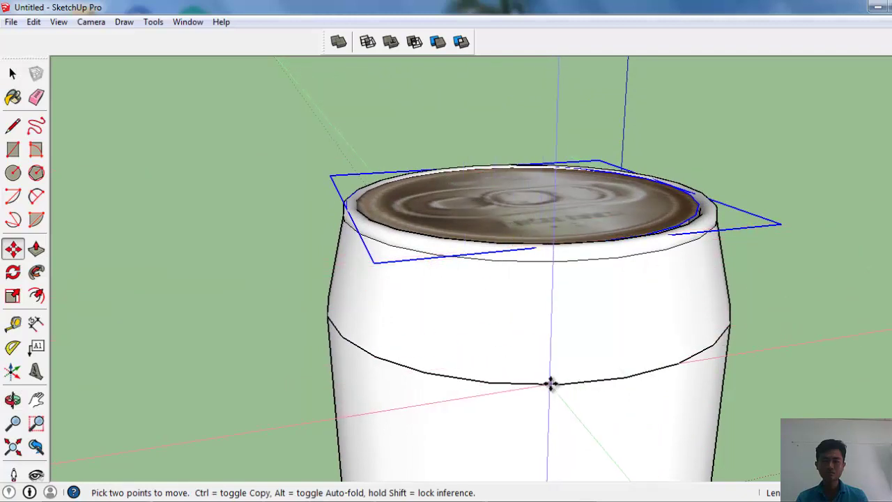
{"action": "left_click", "coordinate": [598, 381]}
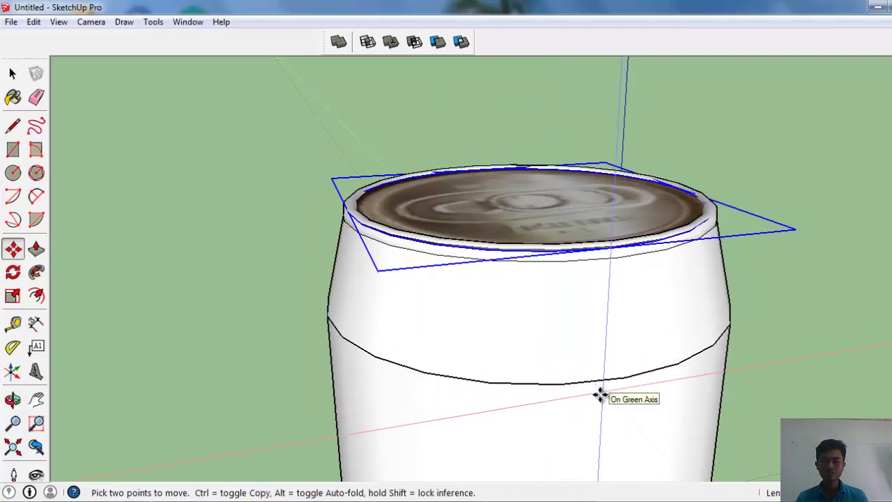
{"action": "left_click", "coordinate": [600, 411]}
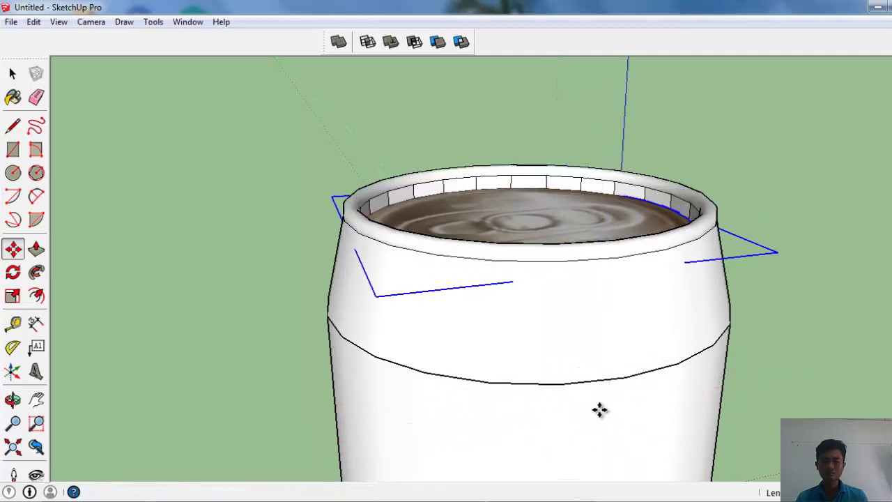
{"action": "key", "text": "space"}
Lower the lid a little further inside the can's rim.
{"action": "left_click", "coordinate": [802, 263]}
{"action": "mouse_move", "coordinate": [802, 263]}
{"action": "middle_mouse_down"}
{"action": "mouse_move", "coordinate": [715, 375]}
{"action": "mouse_move", "coordinate": [478, 392]}
{"action": "mouse_move", "coordinate": [623, 370]}
{"action": "mouse_move", "coordinate": [249, 353]}
{"action": "mouse_move", "coordinate": [538, 374]}
{"action": "mouse_move", "coordinate": [369, 462]}
{"action": "mouse_move", "coordinate": [503, 418]}
{"action": "mouse_move", "coordinate": [230, 203]}
{"action": "middle_mouse_up"}
{"action": "middle_click_drag", "start_coordinate": [624, 231], "coordinate": [407, 257]}
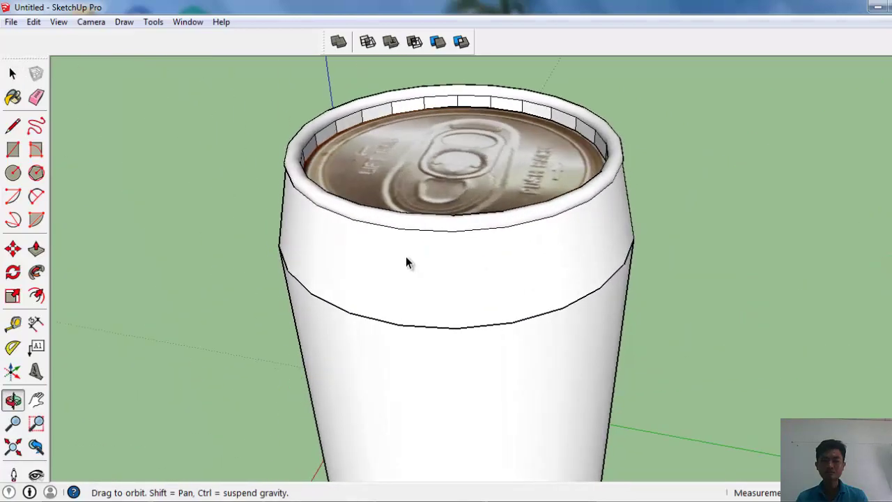
{"action": "mouse_move", "coordinate": [565, 236]}
{"action": "middle_mouse_down"}
{"action": "mouse_move", "coordinate": [503, 298]}
{"action": "mouse_move", "coordinate": [495, 237]}
{"action": "mouse_move", "coordinate": [344, 318]}
{"action": "mouse_move", "coordinate": [356, 391]}
{"action": "mouse_move", "coordinate": [412, 373]}
{"action": "mouse_move", "coordinate": [573, 123]}
{"action": "middle_mouse_up"}
{"action": "scroll", "coordinate": [576, 154], "scroll_direction": "down", "scroll_amount": 2}
{"action": "scroll", "coordinate": [575, 157], "scroll_direction": "down", "scroll_amount": 3}
{"action": "mouse_move", "coordinate": [576, 156]}
{"action": "middle_mouse_down"}
{"action": "mouse_move", "coordinate": [574, 200]}
{"action": "mouse_move", "coordinate": [675, 250]}
{"action": "mouse_move", "coordinate": [635, 293]}
{"action": "mouse_move", "coordinate": [509, 174]}
{"action": "middle_mouse_up"}
{"action": "scroll", "coordinate": [516, 153], "scroll_direction": "up", "scroll_amount": 2}
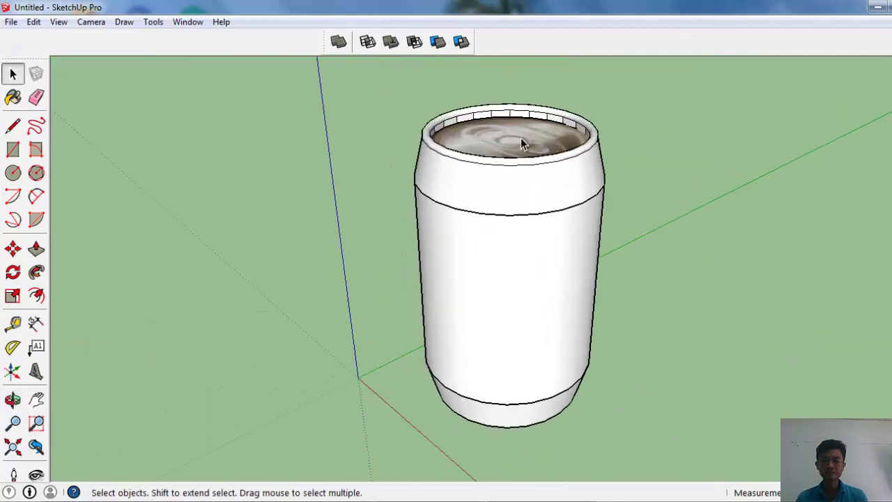
{"action": "scroll", "coordinate": [526, 138], "scroll_direction": "up", "scroll_amount": 3}
{"action": "mouse_move", "coordinate": [530, 144]}
{"action": "middle_mouse_down"}
{"action": "mouse_move", "coordinate": [542, 264]}
{"action": "mouse_move", "coordinate": [551, 259]}
{"action": "mouse_move", "coordinate": [547, 150]}
{"action": "middle_mouse_up"}
{"action": "left_click", "coordinate": [545, 152]}
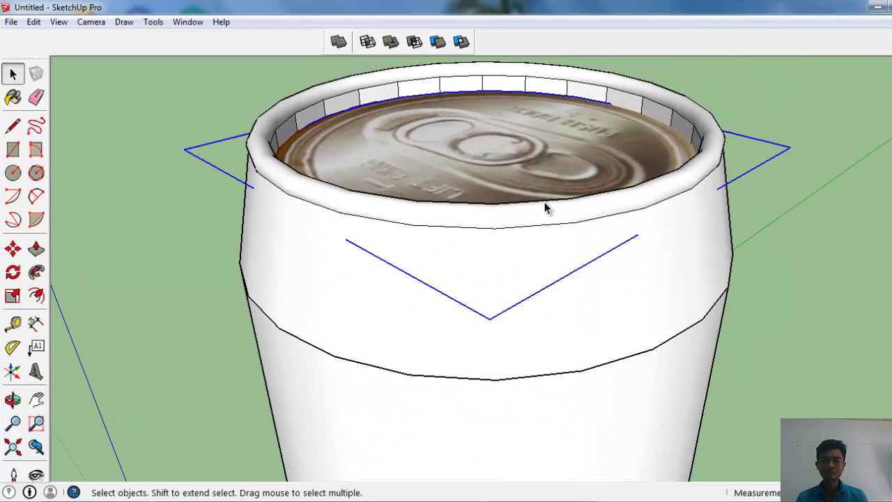
{"action": "key", "text": "m"}
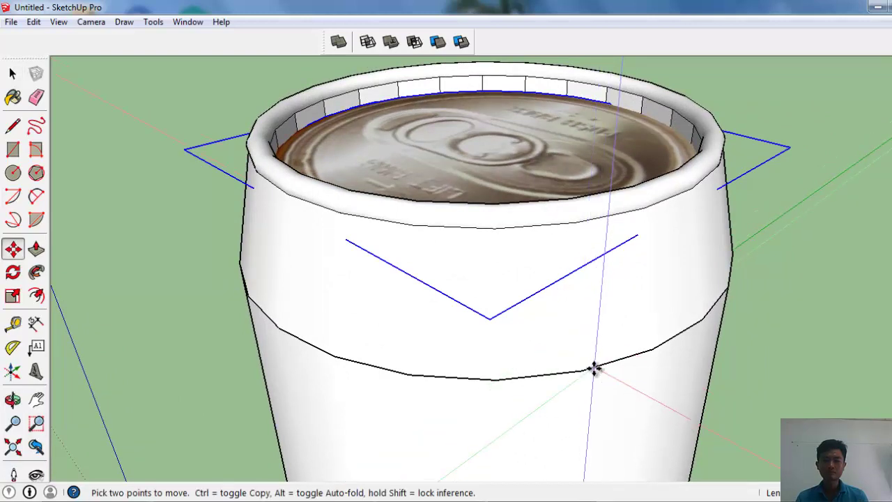
{"action": "left_click", "coordinate": [594, 369]}
{"action": "left_click", "coordinate": [594, 380]}
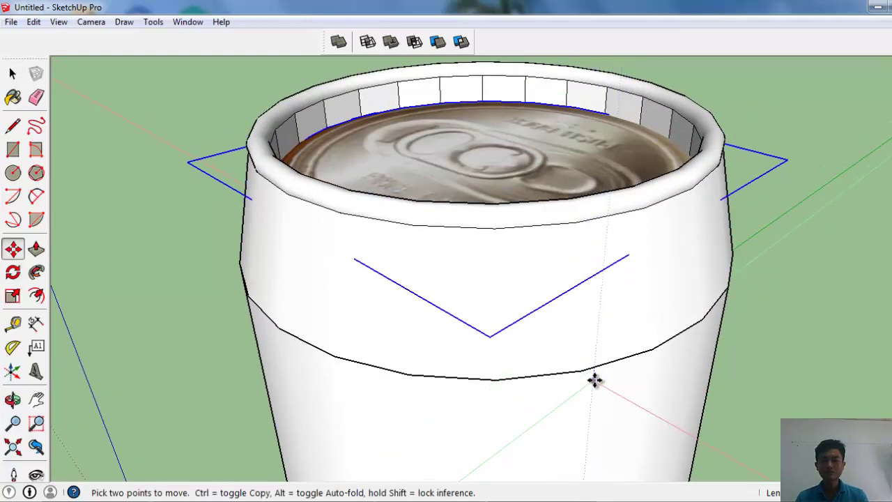
{"action": "key", "text": "space"}
Import coca-cola-vietnam.jpg from Explorer and place it on the ground beside the can.
{"action": "left_click", "coordinate": [755, 372]}
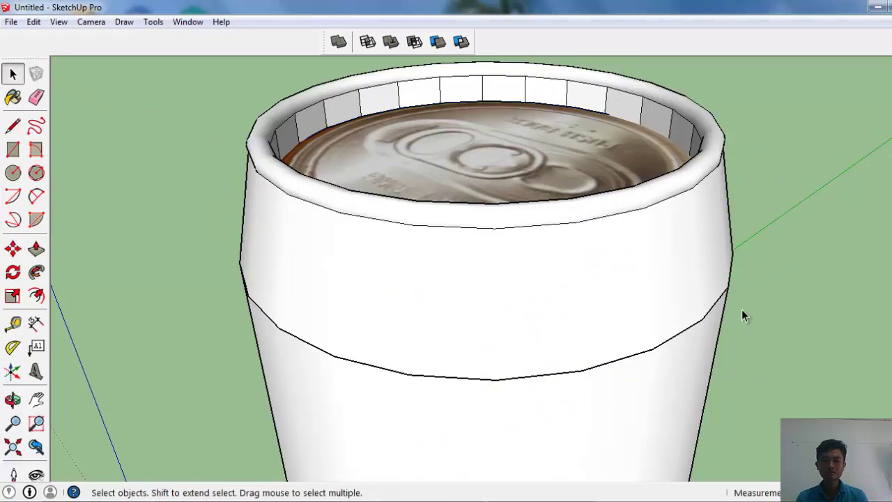
{"action": "mouse_move", "coordinate": [741, 309]}
{"action": "middle_mouse_down"}
{"action": "mouse_move", "coordinate": [432, 472]}
{"action": "mouse_move", "coordinate": [576, 398]}
{"action": "mouse_move", "coordinate": [472, 393]}
{"action": "mouse_move", "coordinate": [455, 419]}
{"action": "mouse_move", "coordinate": [593, 199]}
{"action": "mouse_move", "coordinate": [639, 269]}
{"action": "mouse_move", "coordinate": [666, 369]}
{"action": "mouse_move", "coordinate": [708, 348]}
{"action": "middle_mouse_up"}
{"action": "scroll", "coordinate": [439, 162], "scroll_direction": "down", "scroll_amount": 3}
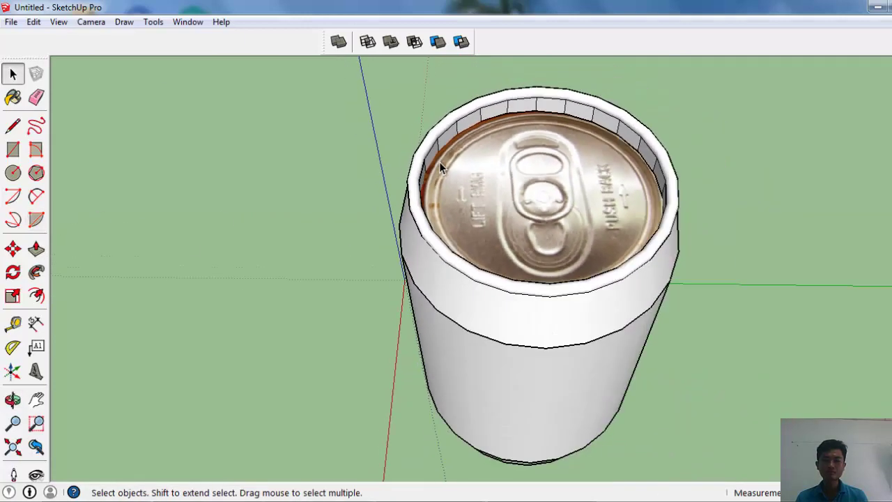
{"action": "mouse_move", "coordinate": [439, 161]}
{"action": "middle_mouse_down"}
{"action": "mouse_move", "coordinate": [519, 262]}
{"action": "mouse_move", "coordinate": [430, 199]}
{"action": "middle_mouse_up"}
{"action": "scroll", "coordinate": [405, 247], "scroll_direction": "down", "scroll_amount": 2}
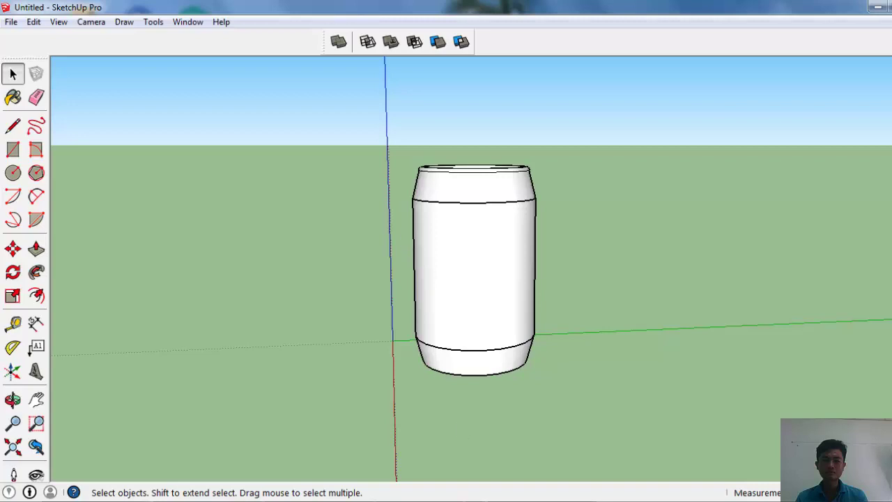
{"action": "key", "text": "alt+Tab"}
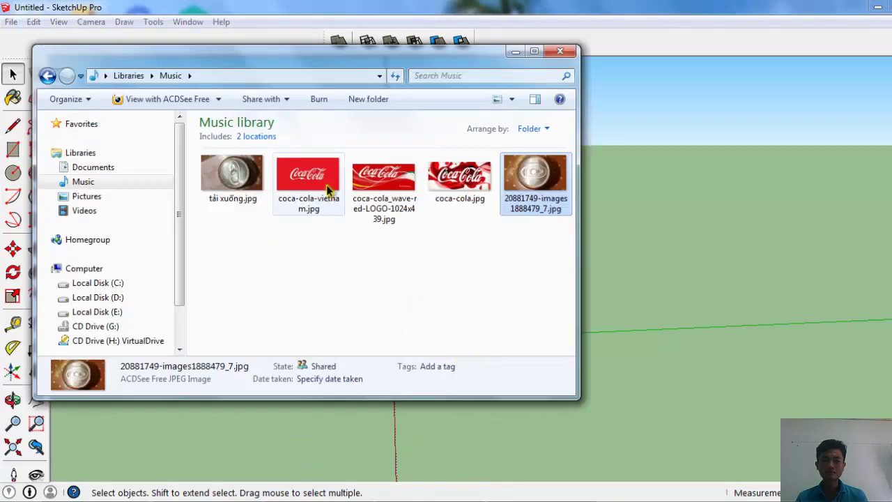
{"action": "left_click_drag", "start_coordinate": [328, 189], "coordinate": [605, 446]}
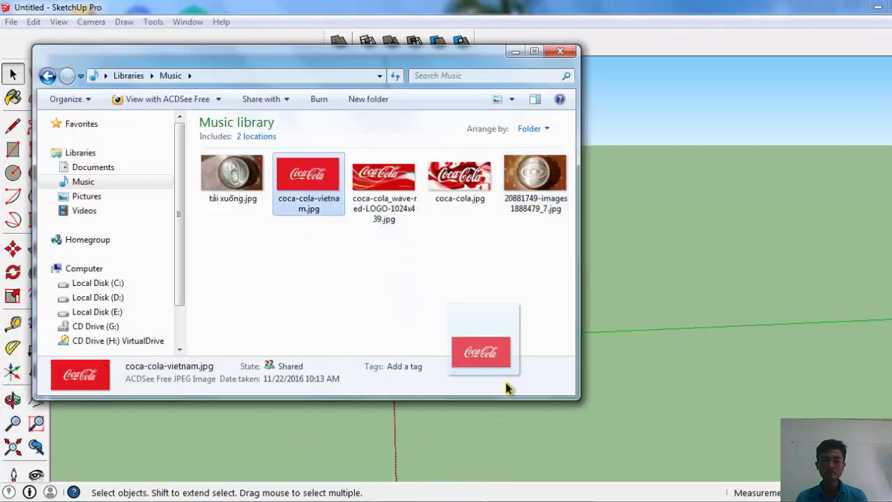
{"action": "left_click", "coordinate": [611, 441]}
Rotate the Coca-Cola image 90° so it stands upright beside the can.
{"action": "left_click", "coordinate": [510, 53]}
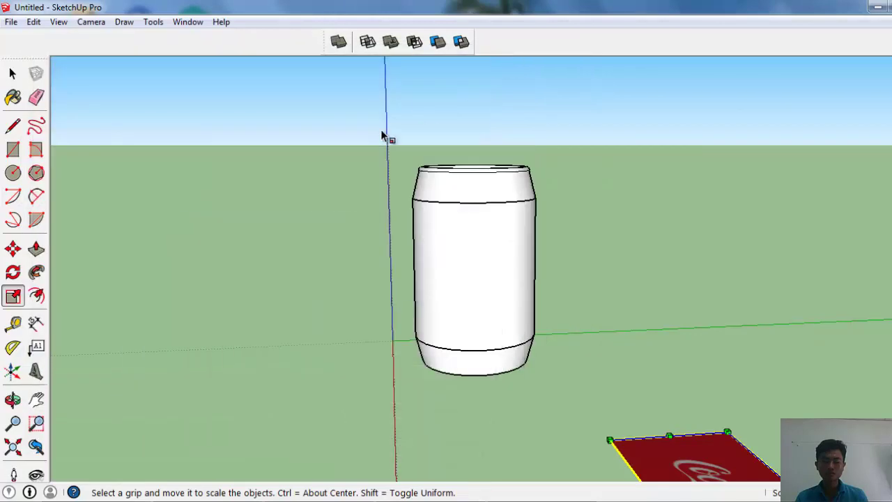
{"action": "scroll", "coordinate": [356, 146], "scroll_direction": "down", "scroll_amount": 3}
{"action": "mouse_move", "coordinate": [356, 146]}
{"action": "middle_mouse_down"}
{"action": "mouse_move", "coordinate": [552, 391]}
{"action": "mouse_move", "coordinate": [646, 335]}
{"action": "middle_mouse_up"}
{"action": "scroll", "coordinate": [564, 299], "scroll_direction": "up", "scroll_amount": 3}
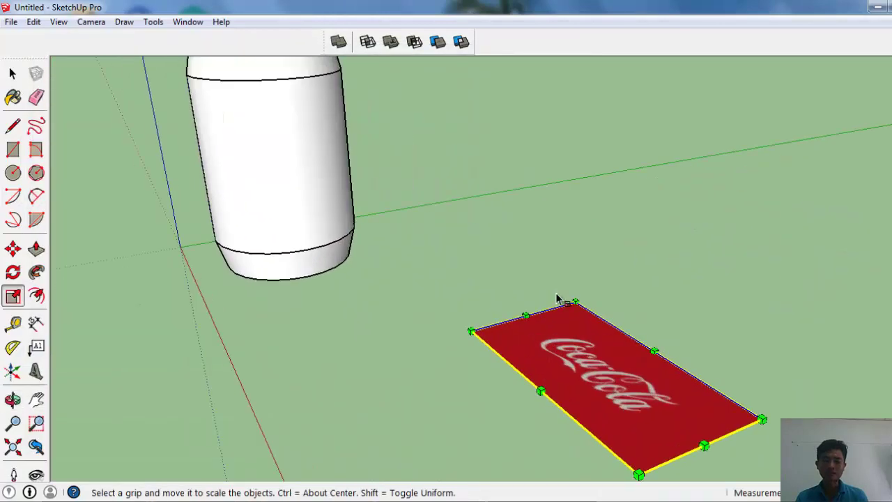
{"action": "scroll", "coordinate": [563, 299], "scroll_direction": "down", "scroll_amount": 3}
{"action": "left_click", "coordinate": [11, 275]}
{"action": "mouse_move", "coordinate": [333, 319]}
{"action": "middle_mouse_down"}
{"action": "mouse_move", "coordinate": [578, 328]}
{"action": "mouse_move", "coordinate": [452, 305]}
{"action": "middle_mouse_up"}
{"action": "left_click_drag", "start_coordinate": [408, 294], "coordinate": [507, 293]}
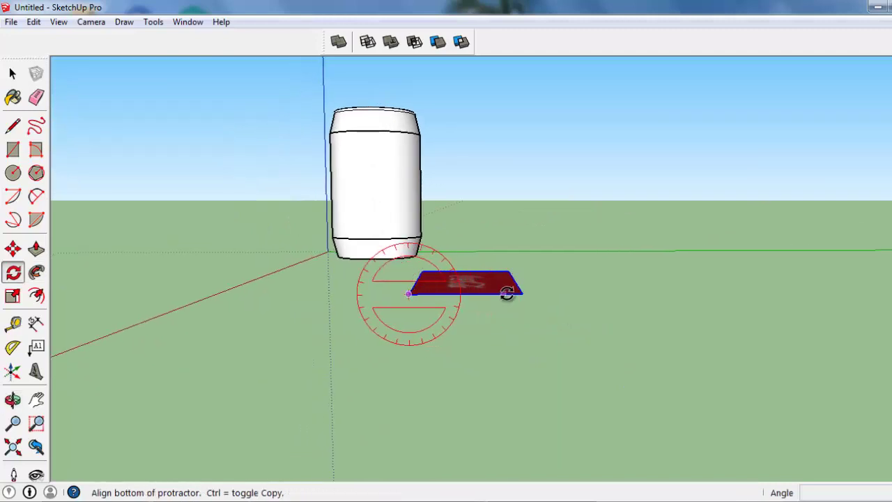
{"action": "left_click", "coordinate": [520, 291]}
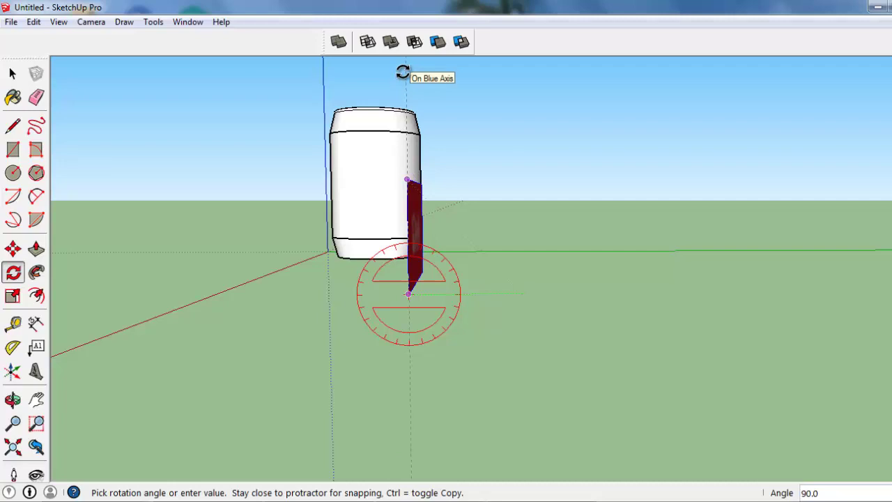
{"action": "left_click", "coordinate": [403, 72]}
{"action": "key", "text": "space"}
Move the upright logo image against the can's side.
{"action": "middle_click_drag", "start_coordinate": [400, 125], "coordinate": [647, 276]}
{"action": "scroll", "coordinate": [533, 276], "scroll_direction": "down", "scroll_amount": 2}
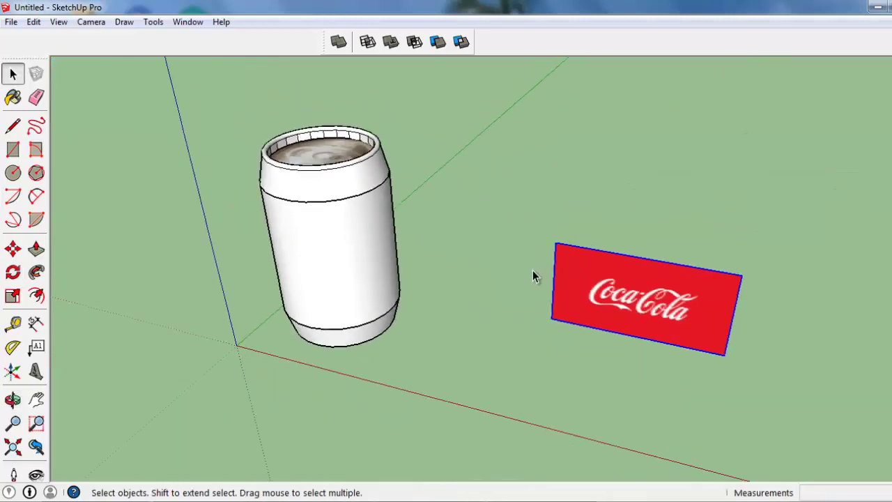
{"action": "scroll", "coordinate": [562, 316], "scroll_direction": "up", "scroll_amount": 2}
{"action": "key", "text": "m"}
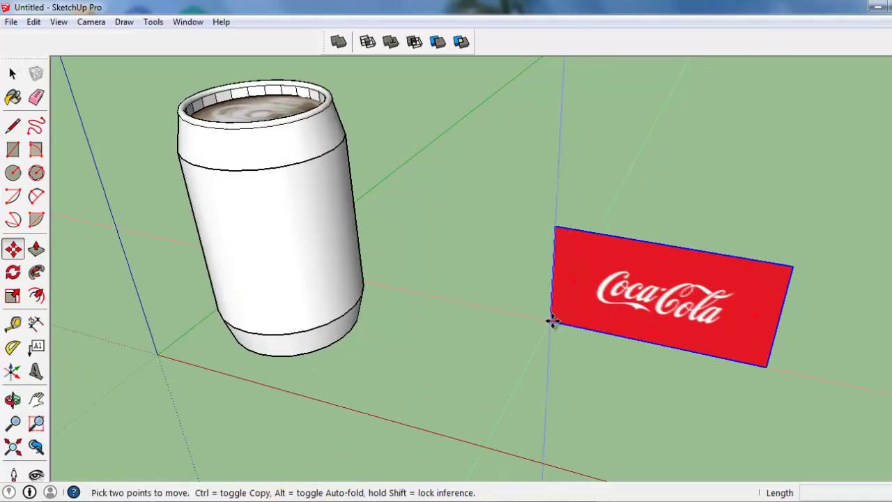
{"action": "left_click", "coordinate": [550, 321]}
{"action": "left_click", "coordinate": [342, 317]}
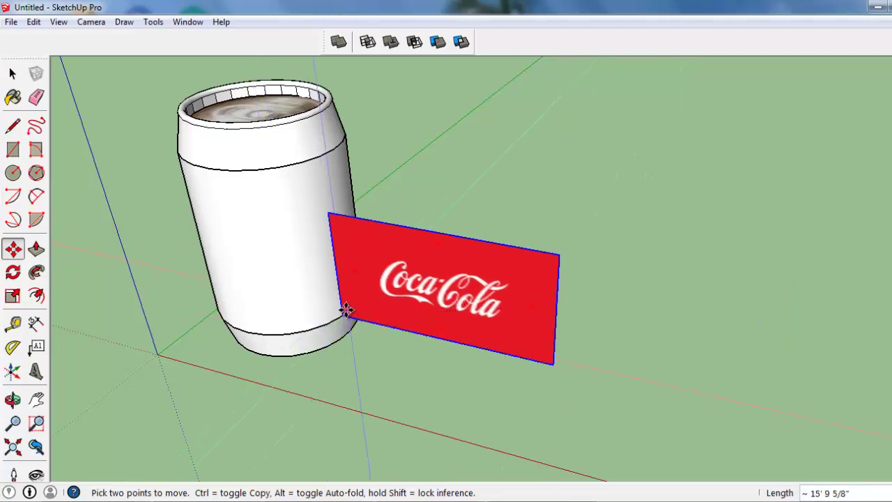
{"action": "key", "text": "space"}
Stretch the logo panel taller with Scale, then trim its top edge down slightly.
{"action": "middle_click_drag", "start_coordinate": [385, 318], "coordinate": [479, 240]}
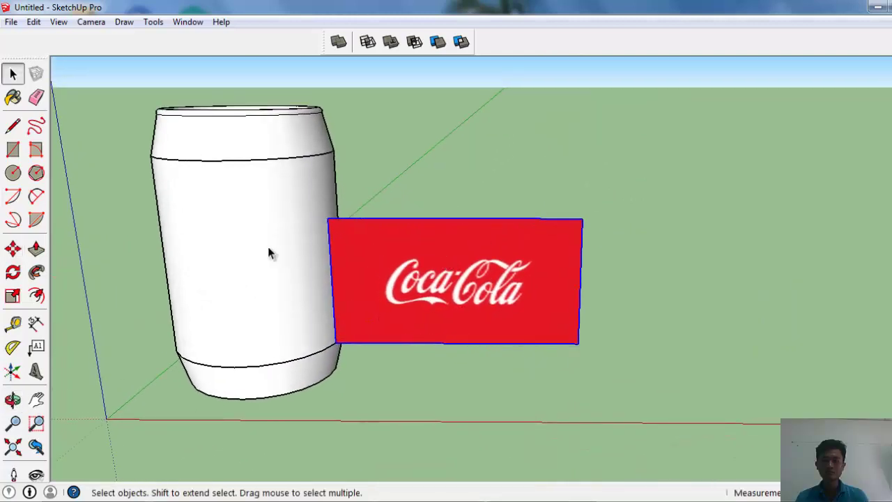
{"action": "left_click", "coordinate": [13, 296]}
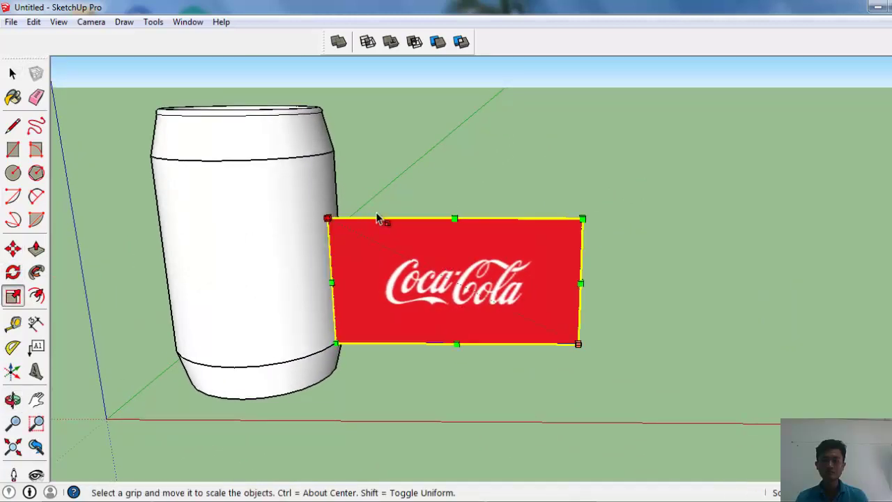
{"action": "left_click_drag", "start_coordinate": [454, 219], "coordinate": [453, 161]}
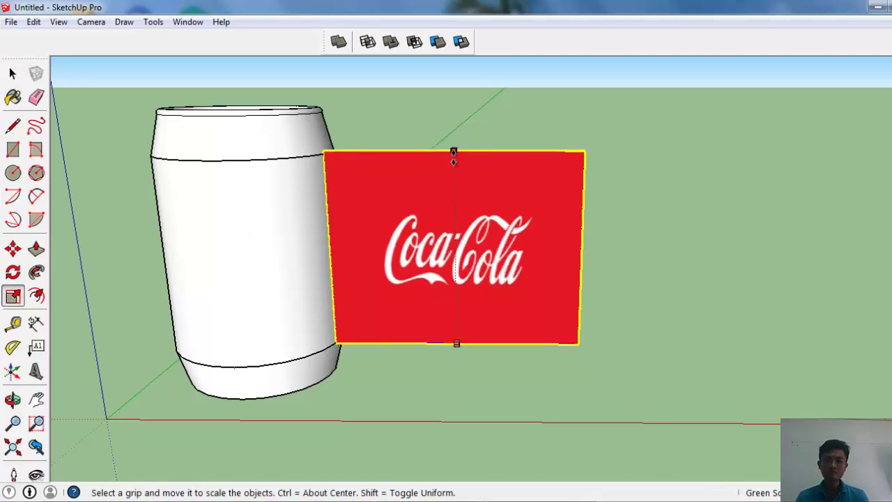
{"action": "scroll", "coordinate": [362, 172], "scroll_direction": "up", "scroll_amount": 2}
{"action": "scroll", "coordinate": [362, 172], "scroll_direction": "up", "scroll_amount": 2}
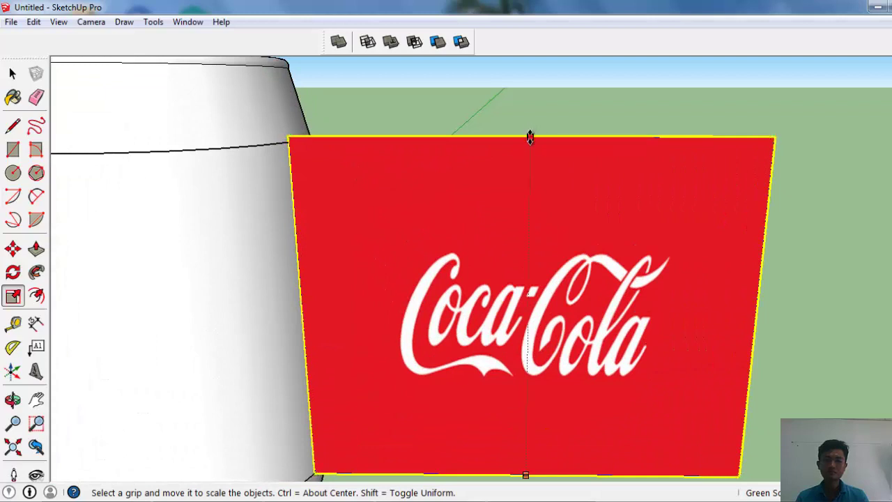
{"action": "left_click_drag", "start_coordinate": [530, 137], "coordinate": [530, 142]}
{"action": "key", "text": "space"}
{"action": "scroll", "coordinate": [526, 143], "scroll_direction": "down", "scroll_amount": 2}
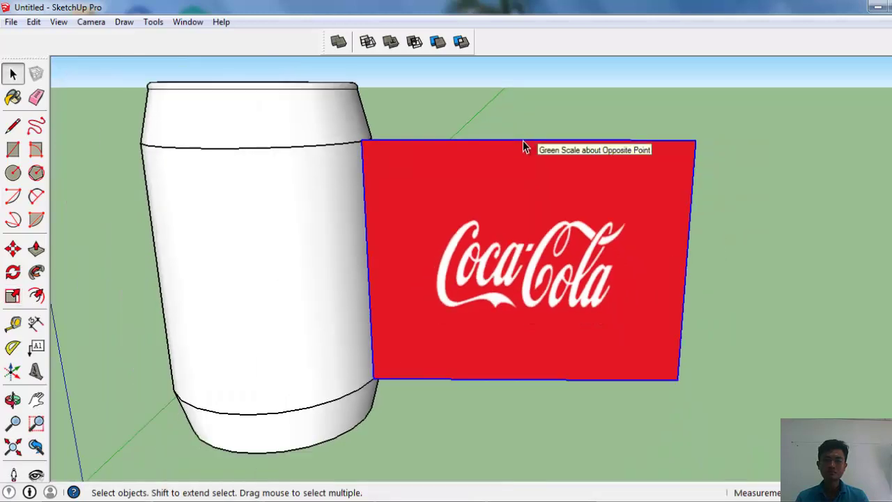
{"action": "mouse_move", "coordinate": [733, 330]}
{"action": "middle_mouse_down"}
{"action": "mouse_move", "coordinate": [572, 322]}
{"action": "mouse_move", "coordinate": [492, 280]}
{"action": "middle_mouse_up"}
Explode the logo image into a textured face, then trial-paint the can with it and undo.
{"action": "right_click", "coordinate": [492, 280]}
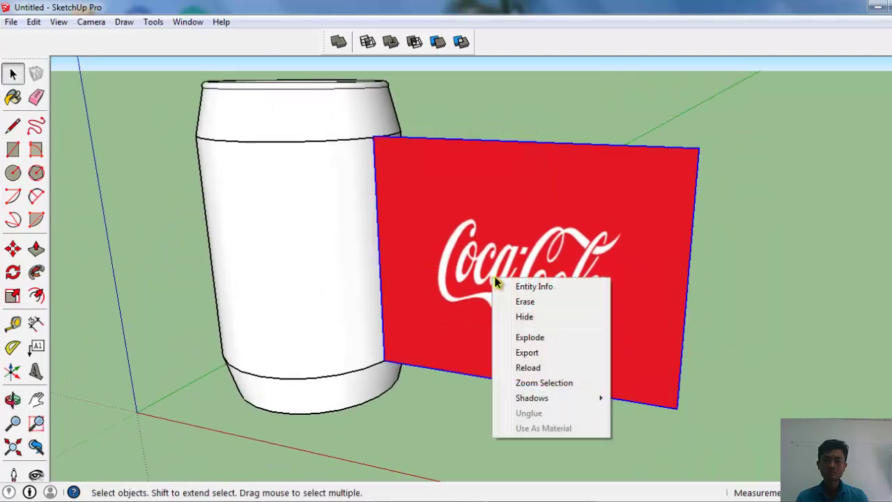
{"action": "left_click", "coordinate": [528, 337]}
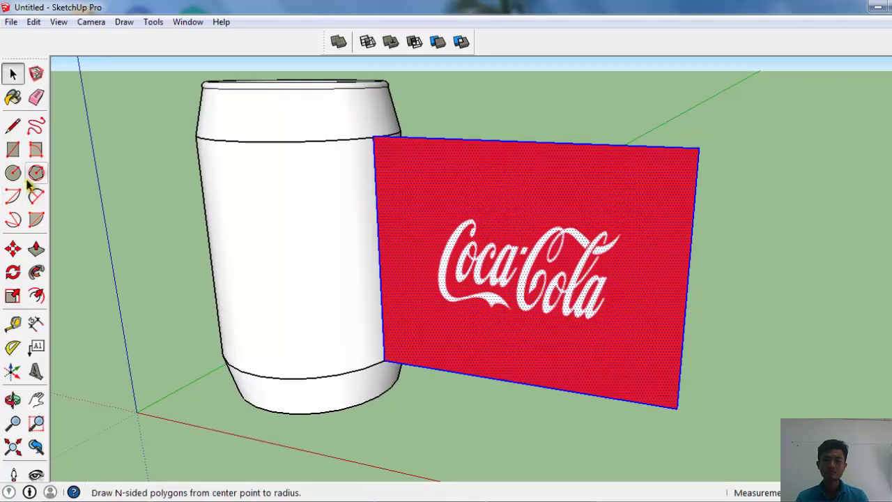
{"action": "left_click", "coordinate": [13, 97]}
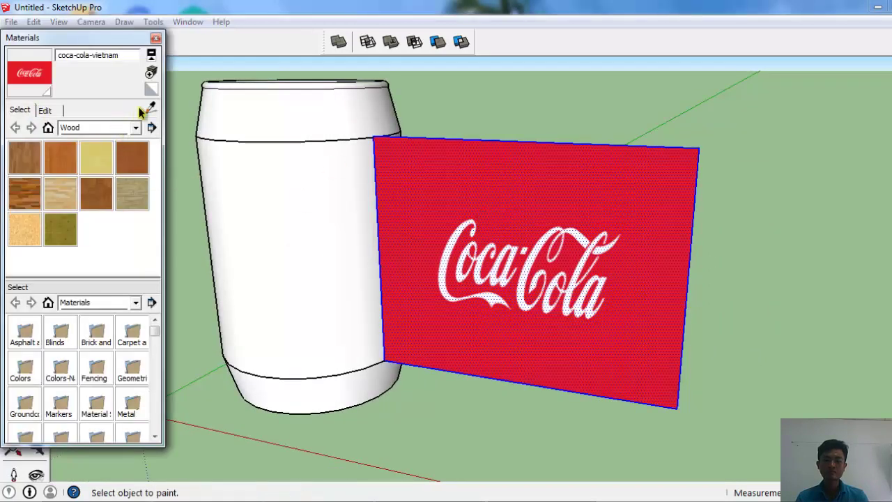
{"action": "left_click", "coordinate": [325, 245]}
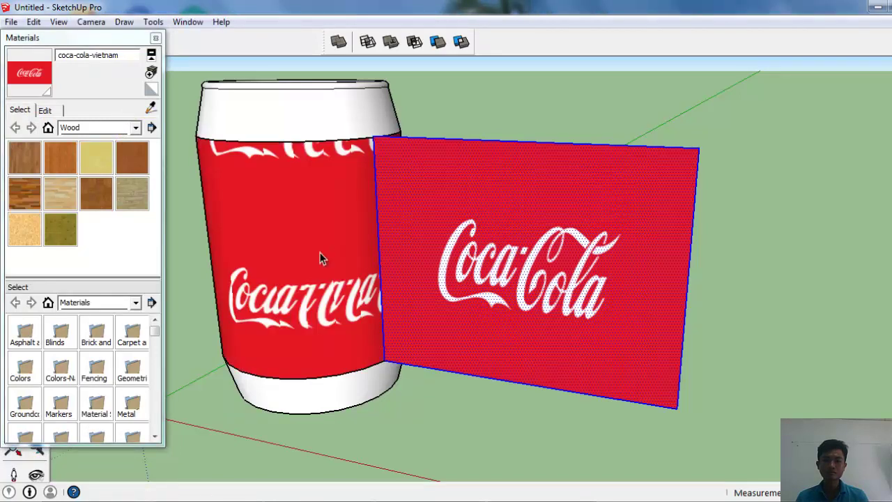
{"action": "left_click", "coordinate": [155, 38]}
{"action": "scroll", "coordinate": [502, 306], "scroll_direction": "down", "scroll_amount": 2}
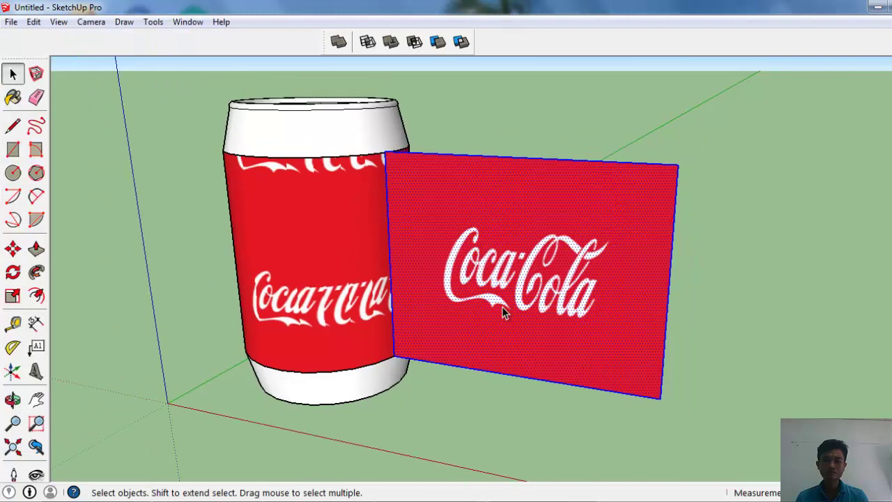
{"action": "scroll", "coordinate": [503, 305], "scroll_direction": "down", "scroll_amount": 2}
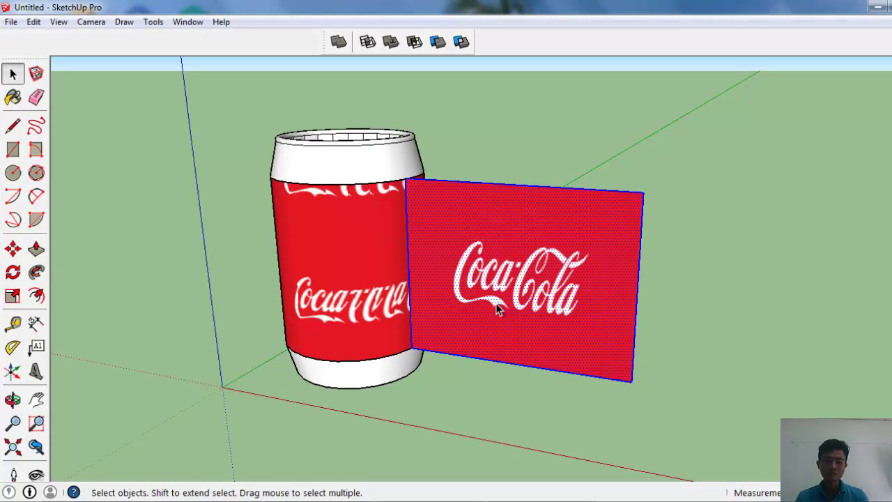
{"action": "middle_click_drag", "start_coordinate": [501, 304], "coordinate": [524, 292]}
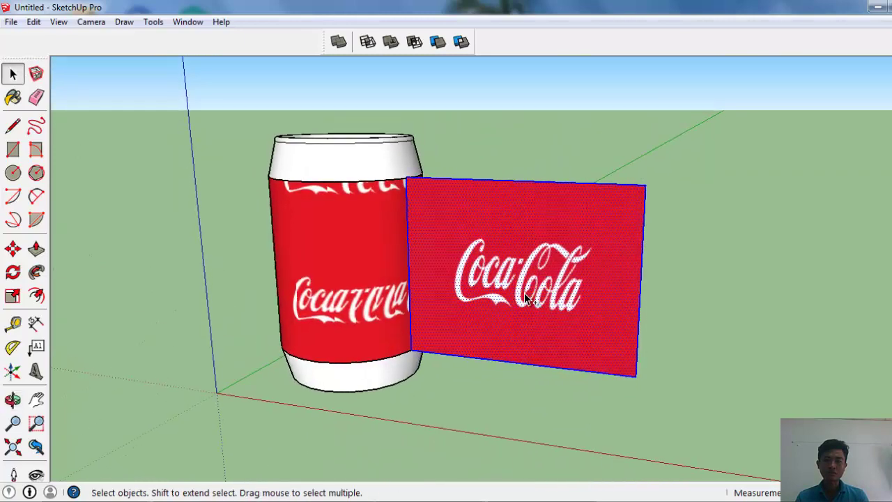
{"action": "key", "text": "ctrl+z"}
Scale the Coca-Cola panel narrower from its right-middle grip into a roughly square face.
{"action": "scroll", "coordinate": [485, 295], "scroll_direction": "up", "scroll_amount": 3}
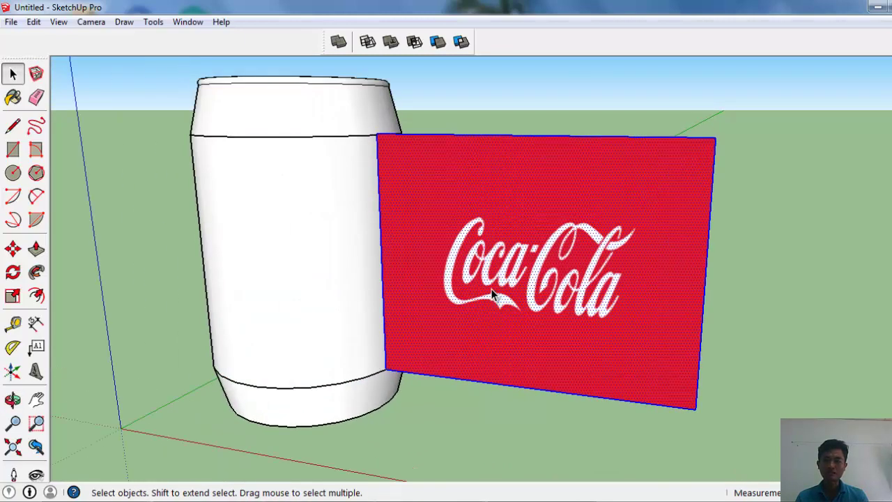
{"action": "left_click", "coordinate": [12, 297]}
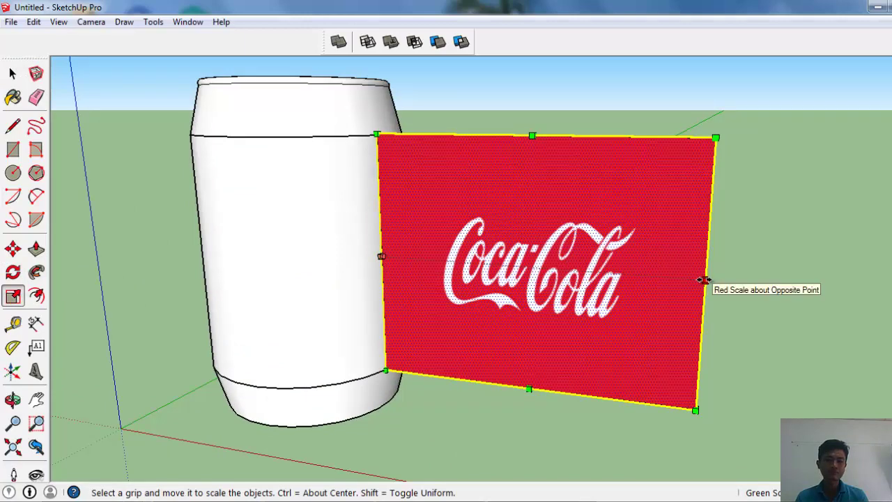
{"action": "left_click_drag", "start_coordinate": [704, 279], "coordinate": [649, 276]}
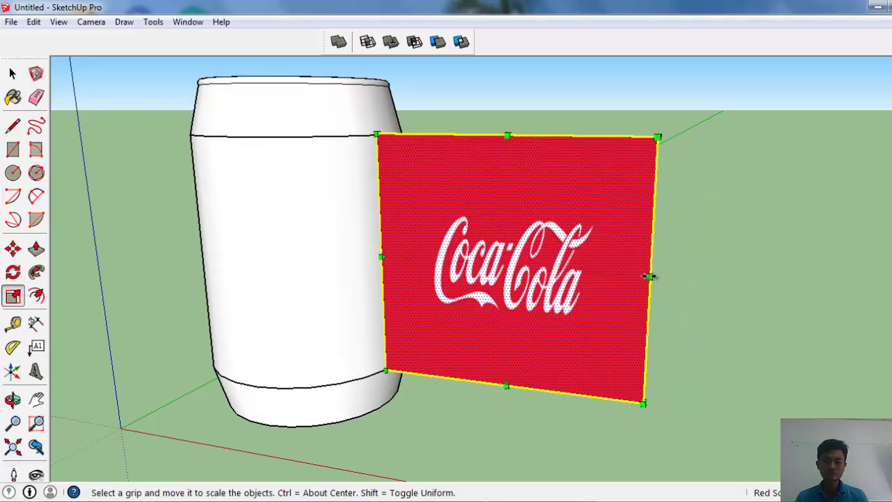
{"action": "key", "text": "space"}
{"action": "right_click", "coordinate": [539, 269]}
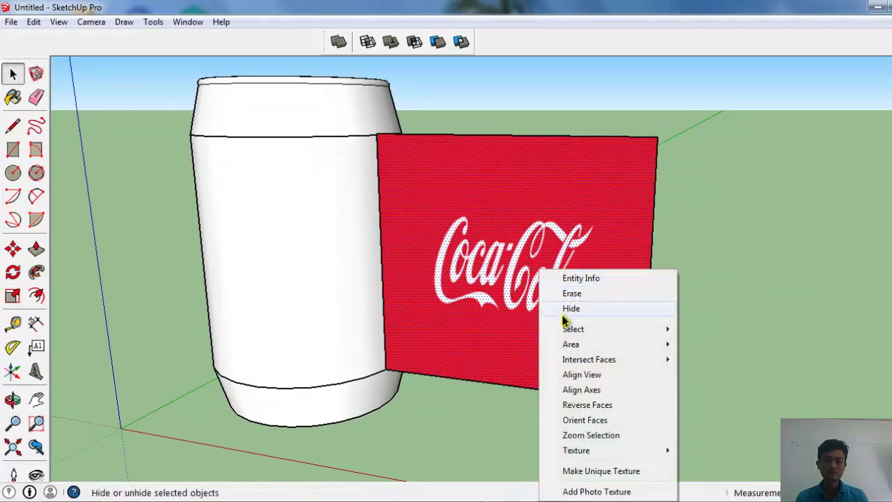
Try painting the can body with the coca-cola material, then undo it.
{"action": "left_click", "coordinate": [16, 103]}
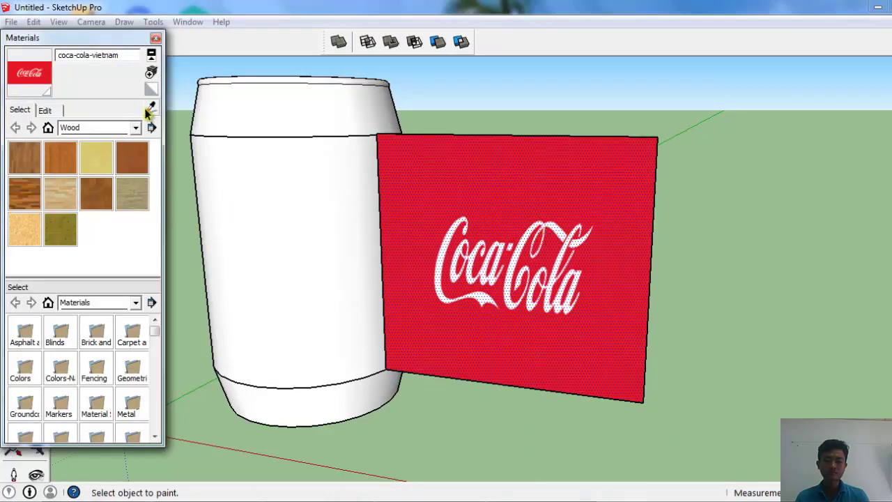
{"action": "left_click", "coordinate": [322, 235]}
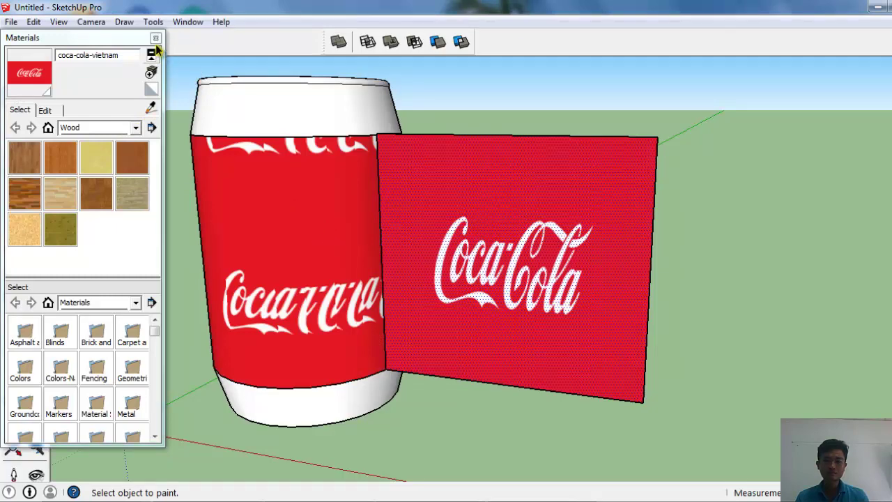
{"action": "left_click", "coordinate": [155, 39]}
{"action": "mouse_move", "coordinate": [486, 213]}
{"action": "middle_mouse_down"}
{"action": "mouse_move", "coordinate": [239, 269]}
{"action": "mouse_move", "coordinate": [641, 244]}
{"action": "middle_mouse_up"}
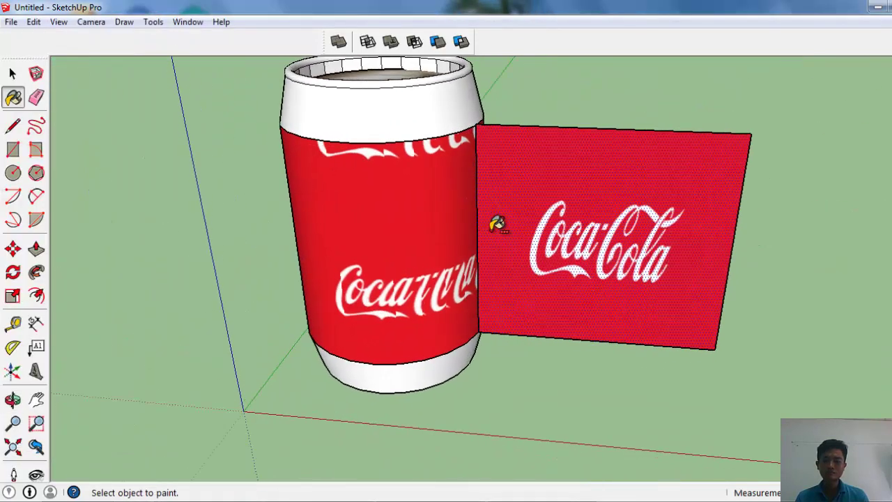
{"action": "key", "text": "ctrl+z"}
{"action": "right_click", "coordinate": [541, 224]}
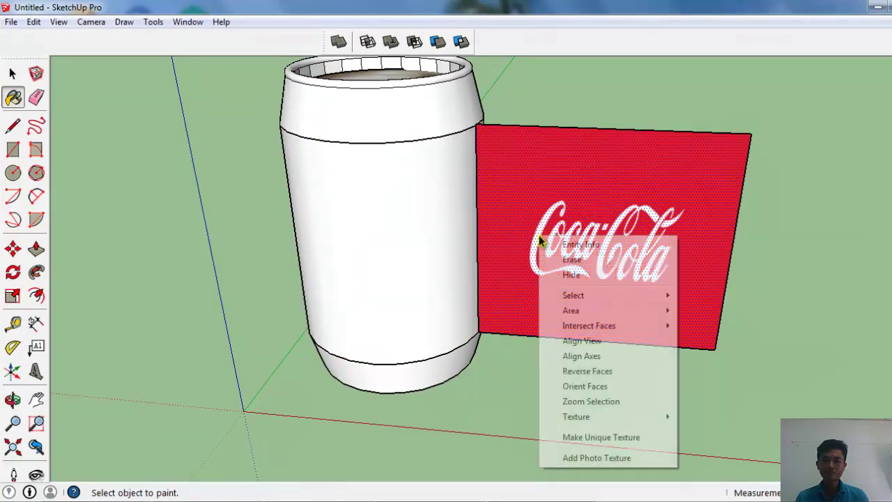
{"action": "left_click", "coordinate": [147, 36]}
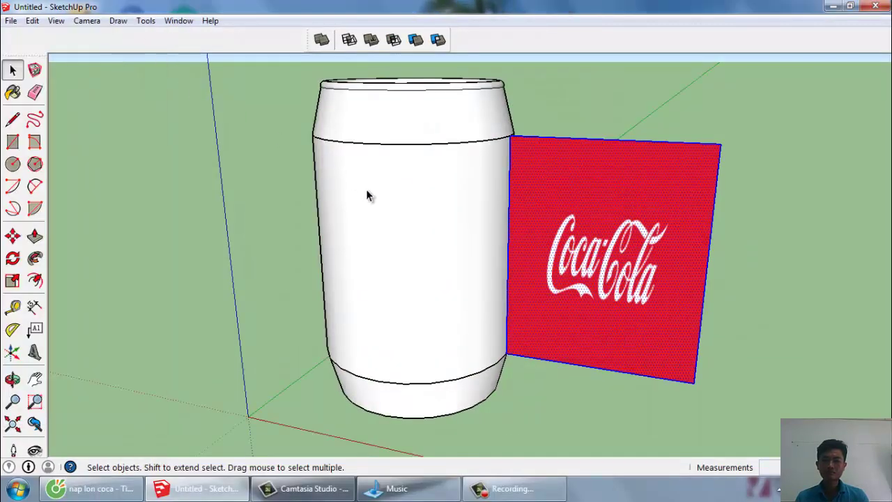
Explode the can body into loose geometry.
{"action": "left_click", "coordinate": [398, 216]}
{"action": "right_click", "coordinate": [398, 217]}
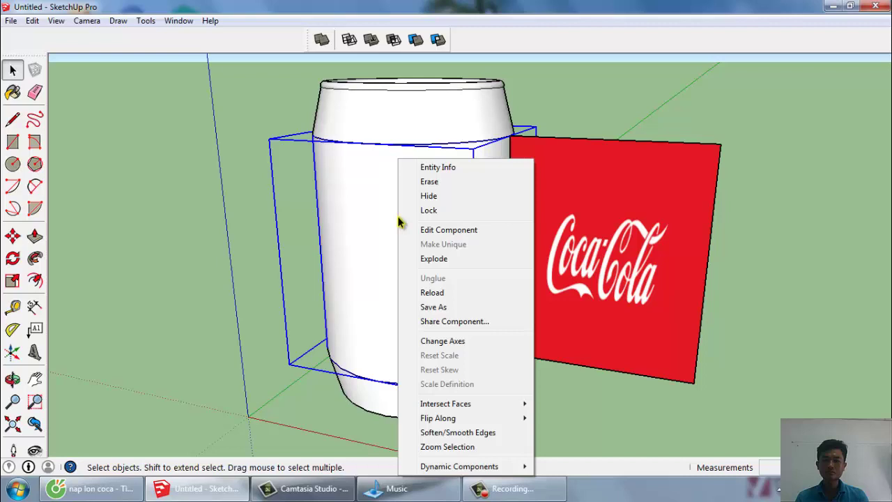
{"action": "left_click", "coordinate": [437, 260]}
{"action": "left_click", "coordinate": [601, 253]}
{"action": "right_click", "coordinate": [603, 252]}
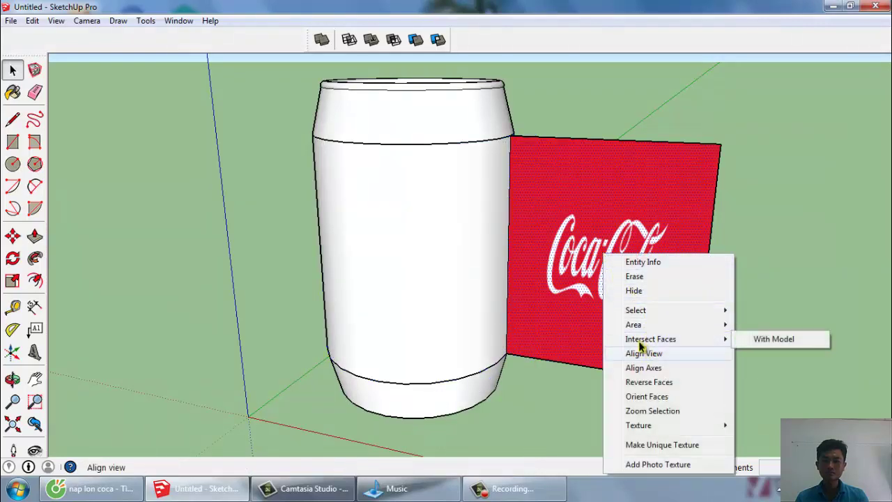
{"action": "left_click", "coordinate": [567, 257]}
Sample the panel's coca-cola material and paint it onto the can body's middle section.
{"action": "left_click", "coordinate": [11, 97]}
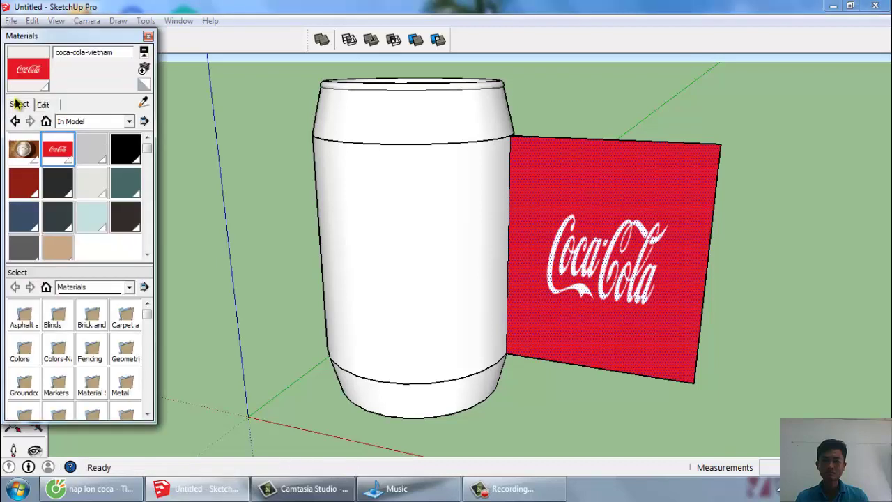
{"action": "left_click", "coordinate": [554, 226]}
{"action": "left_click", "coordinate": [462, 221]}
{"action": "key", "text": "space"}
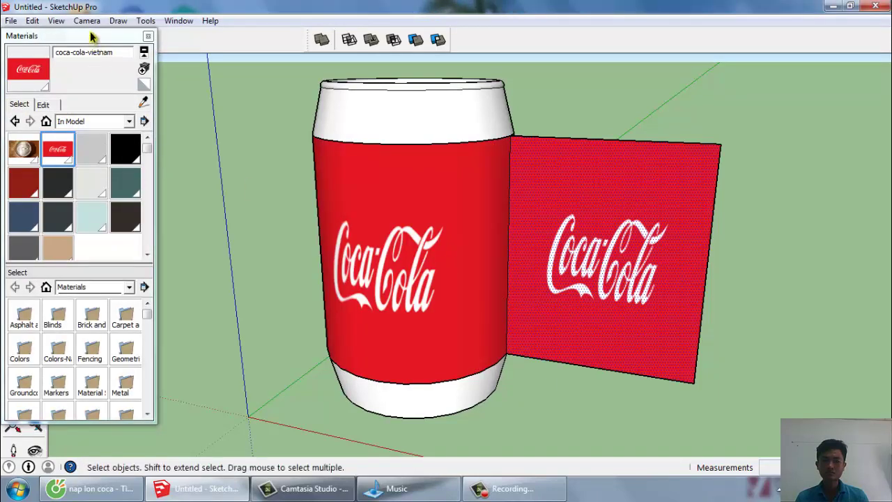
{"action": "left_click", "coordinate": [148, 36]}
{"action": "mouse_move", "coordinate": [391, 236]}
{"action": "middle_mouse_down"}
{"action": "mouse_move", "coordinate": [527, 235]}
{"action": "mouse_move", "coordinate": [311, 223]}
{"action": "middle_mouse_up"}
Select the label surface, orbit to inspect it, and undo the label on the can.
{"action": "scroll", "coordinate": [301, 198], "scroll_direction": "down", "scroll_amount": 2}
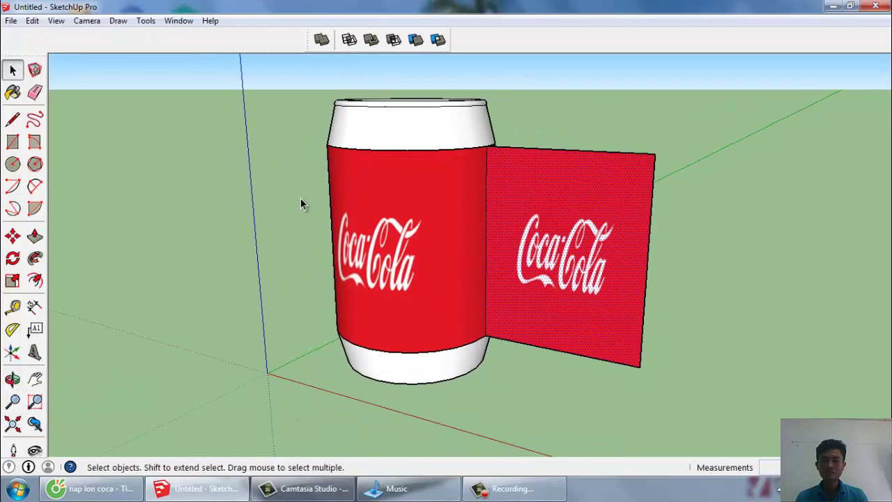
{"action": "scroll", "coordinate": [301, 196], "scroll_direction": "down", "scroll_amount": 2}
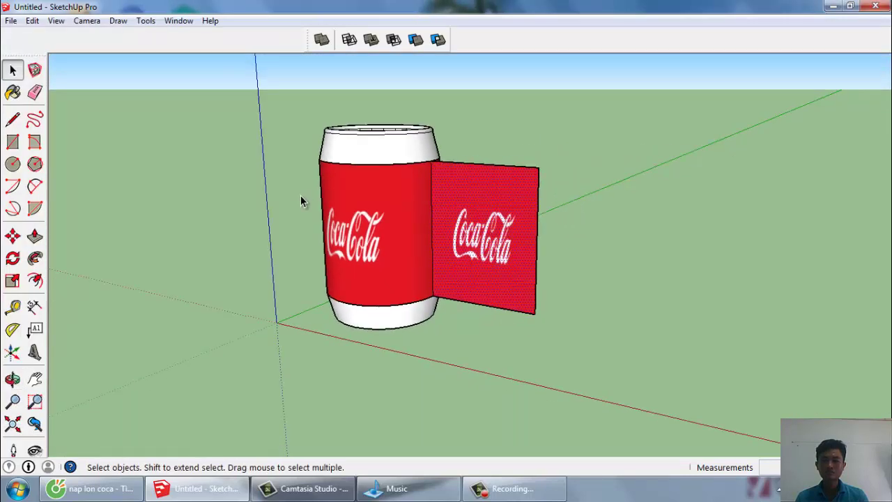
{"action": "triple_click", "coordinate": [500, 223]}
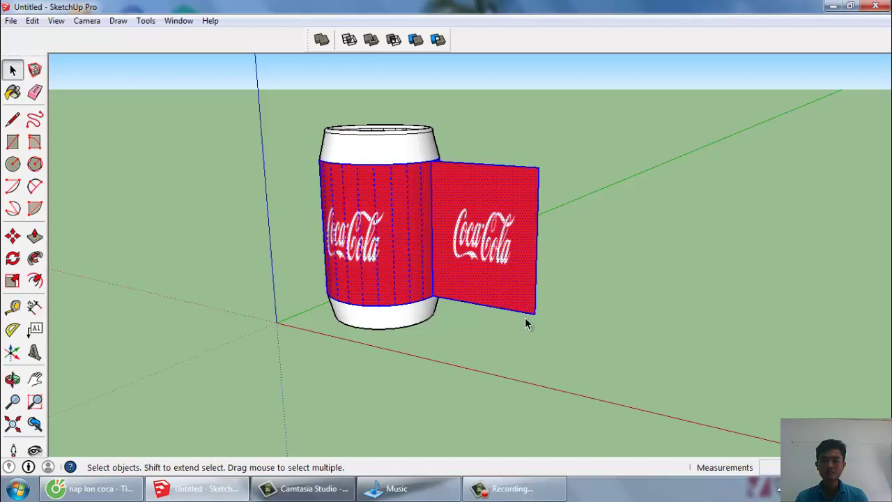
{"action": "left_click", "coordinate": [472, 352]}
{"action": "mouse_move", "coordinate": [316, 212]}
{"action": "middle_mouse_down"}
{"action": "mouse_move", "coordinate": [478, 177]}
{"action": "mouse_move", "coordinate": [375, 194]}
{"action": "middle_mouse_up"}
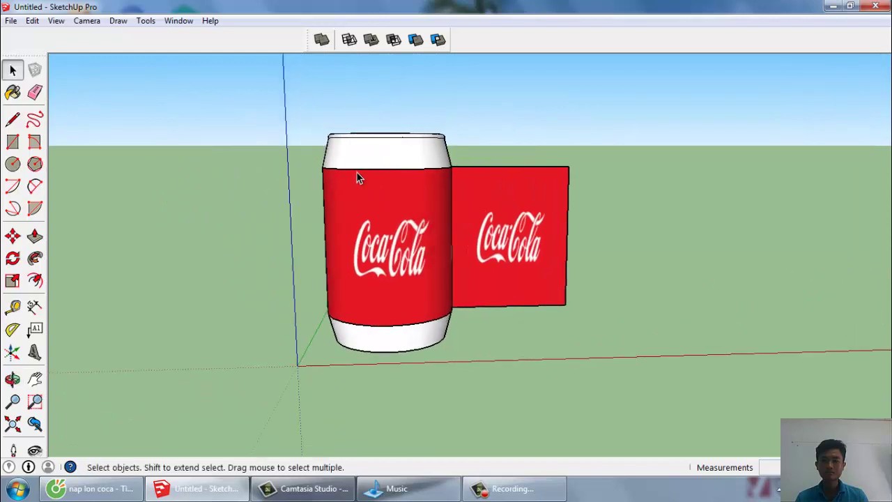
{"action": "key", "text": "ctrl+z"}
Widen the flat logo panel to the right with the Scale tool.
{"action": "scroll", "coordinate": [429, 217], "scroll_direction": "up", "scroll_amount": 2}
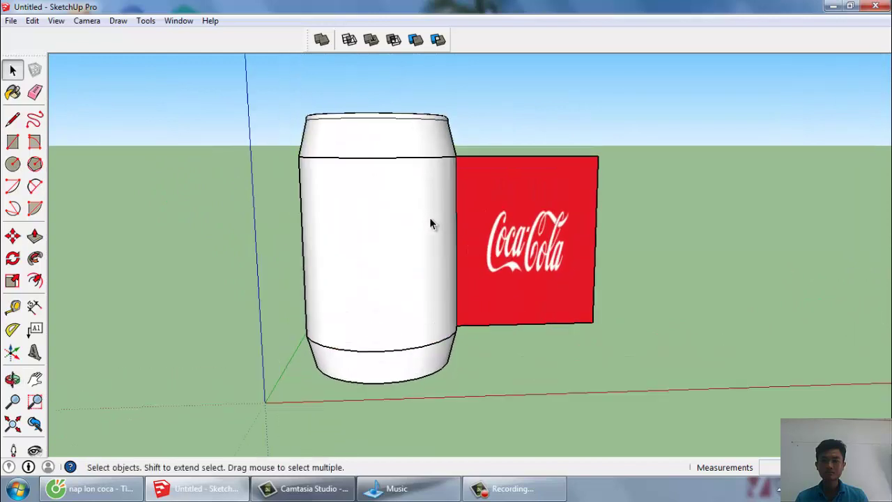
{"action": "left_click", "coordinate": [523, 237]}
{"action": "left_click", "coordinate": [12, 280]}
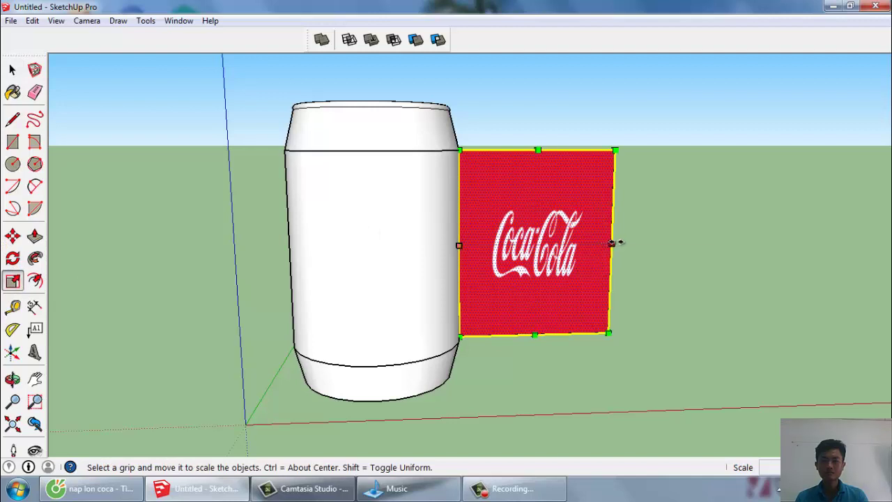
{"action": "left_click_drag", "start_coordinate": [610, 244], "coordinate": [636, 245]}
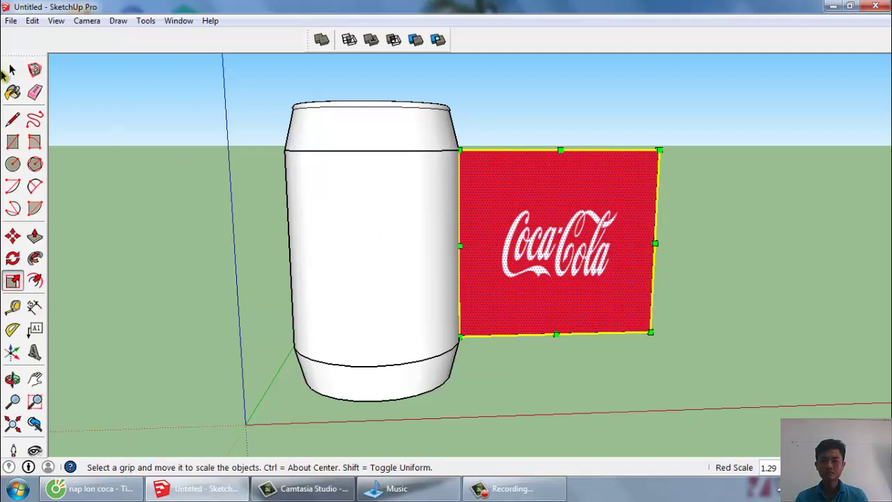
Repaint the logo panel with the coca-cola material, centring the logo texture.
{"action": "left_click", "coordinate": [12, 92]}
{"action": "left_click", "coordinate": [562, 236]}
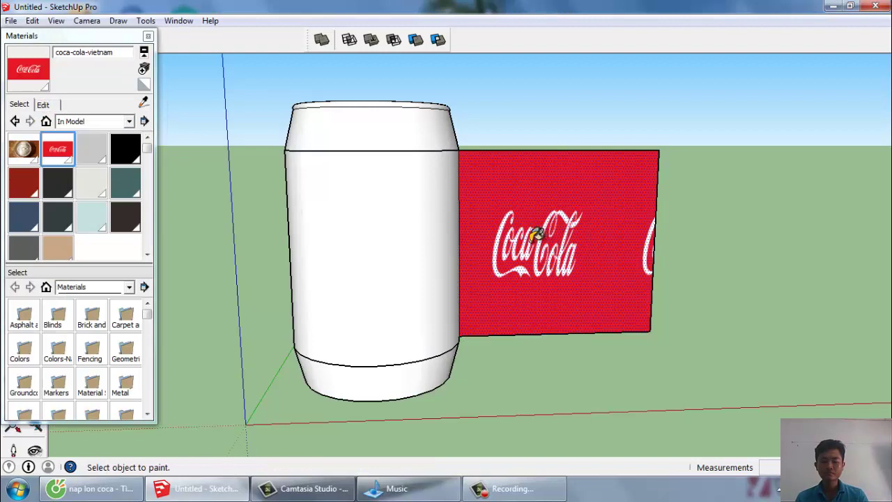
{"action": "left_click", "coordinate": [535, 236], "text": "ctrl"}
{"action": "key", "text": "space"}
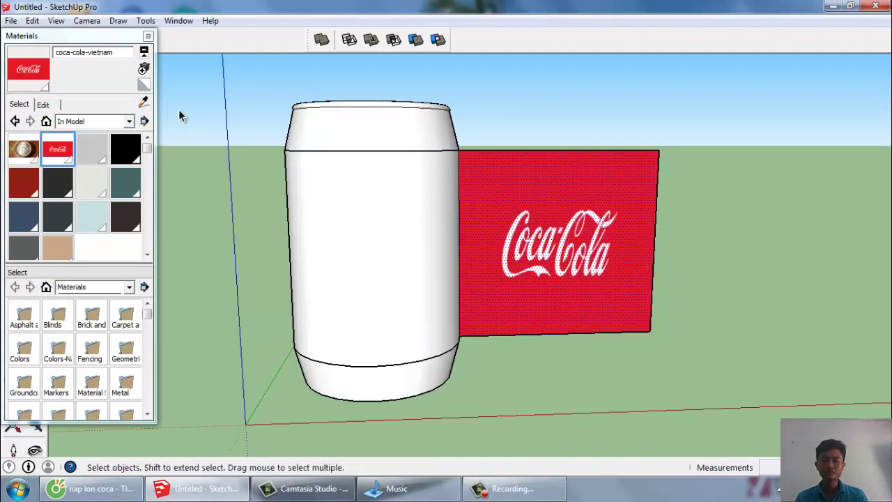
{"action": "left_click", "coordinate": [148, 36]}
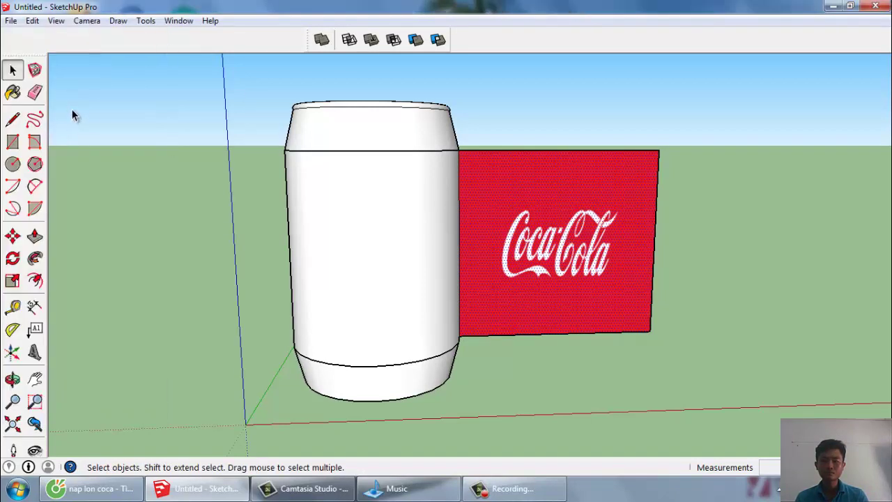
Paint the can's side faces with the coca-cola-vietnam logo texture and orbit to check.
{"action": "left_click", "coordinate": [12, 92]}
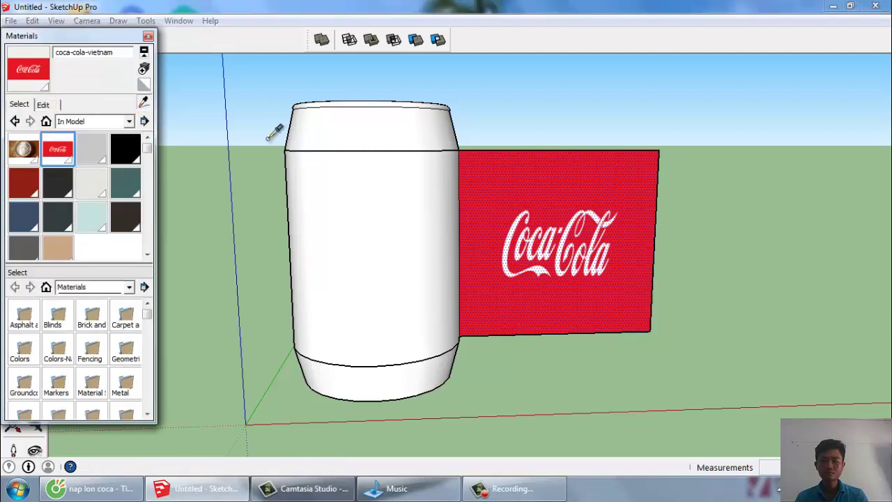
{"action": "left_click", "coordinate": [528, 211], "text": "alt"}
{"action": "left_click", "coordinate": [423, 216]}
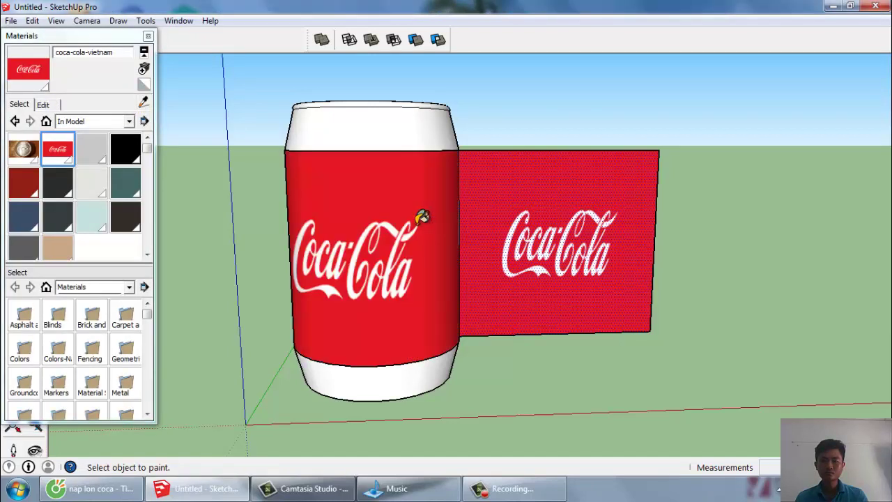
{"action": "key", "text": "space"}
{"action": "mouse_move", "coordinate": [547, 263]}
{"action": "middle_mouse_down"}
{"action": "mouse_move", "coordinate": [773, 272]}
{"action": "mouse_move", "coordinate": [450, 283]}
{"action": "mouse_move", "coordinate": [623, 272]}
{"action": "mouse_move", "coordinate": [405, 270]}
{"action": "mouse_move", "coordinate": [613, 260]}
{"action": "mouse_move", "coordinate": [446, 272]}
{"action": "mouse_move", "coordinate": [277, 267]}
{"action": "mouse_move", "coordinate": [209, 209]}
{"action": "middle_mouse_up"}
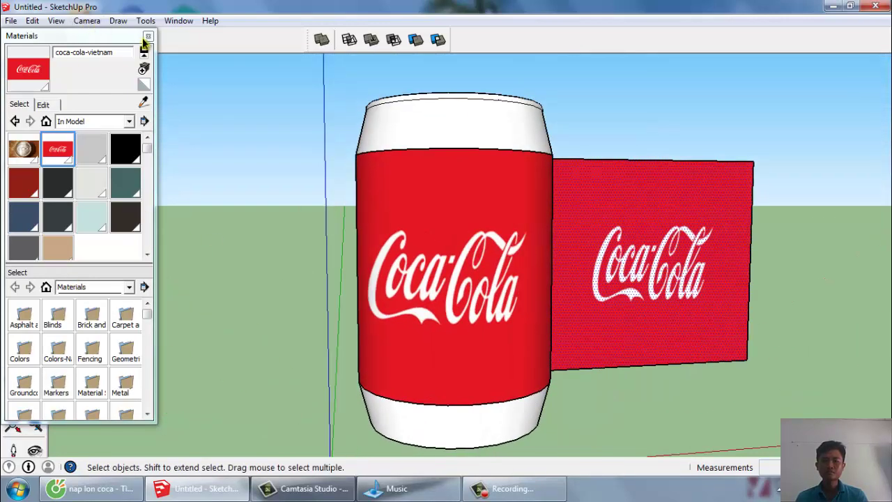
Delete the flat logo panel standing beside the can.
{"action": "left_click", "coordinate": [143, 38]}
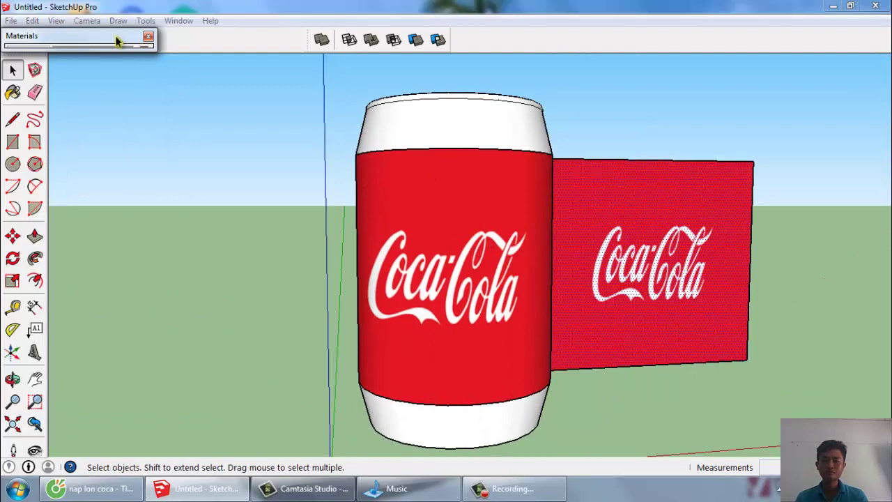
{"action": "left_click", "coordinate": [148, 36]}
{"action": "scroll", "coordinate": [163, 218], "scroll_direction": "down", "scroll_amount": 3}
{"action": "scroll", "coordinate": [163, 219], "scroll_direction": "down", "scroll_amount": 3}
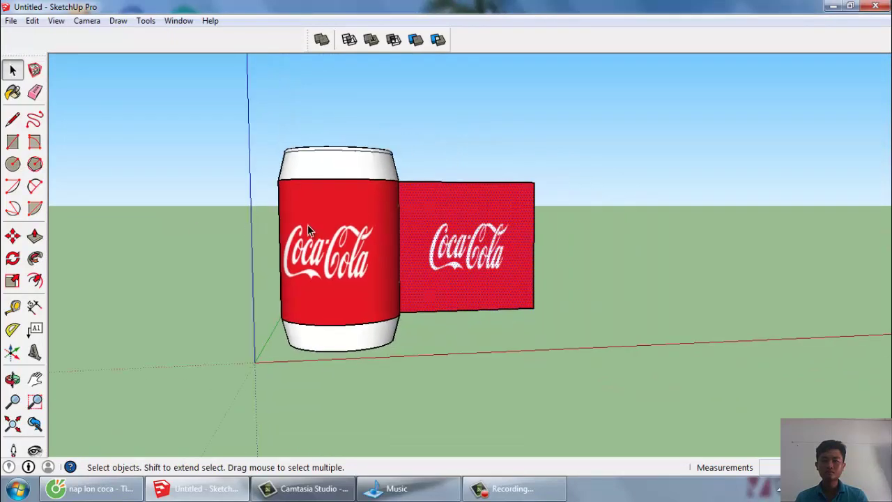
{"action": "mouse_move", "coordinate": [308, 224]}
{"action": "middle_mouse_down"}
{"action": "mouse_move", "coordinate": [250, 294]}
{"action": "mouse_move", "coordinate": [319, 222]}
{"action": "middle_mouse_up"}
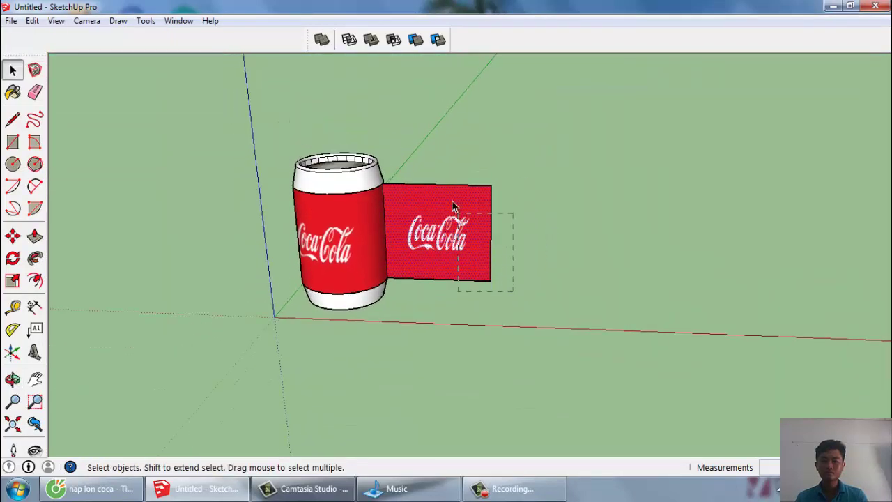
{"action": "key", "text": "Delete"}
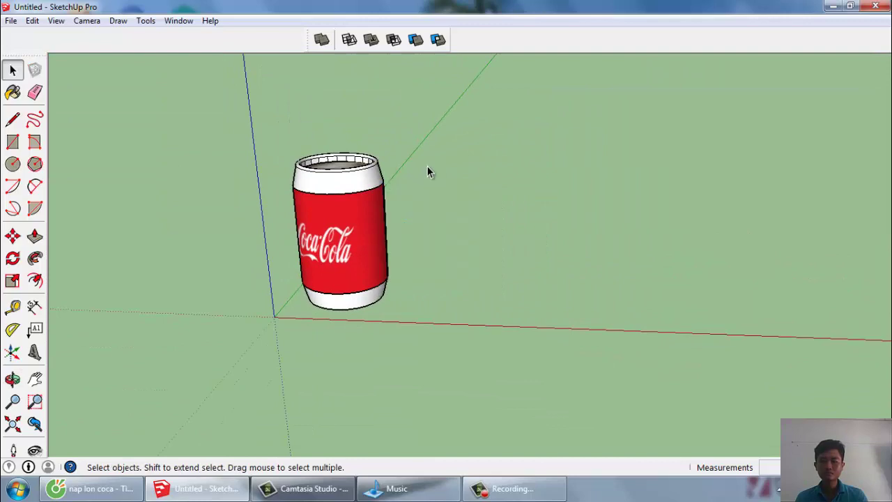
Test the sampled lid photo material on the can's top band, then restore it to white.
{"action": "middle_click_drag", "start_coordinate": [456, 275], "coordinate": [294, 136]}
{"action": "scroll", "coordinate": [294, 135], "scroll_direction": "up", "scroll_amount": 3}
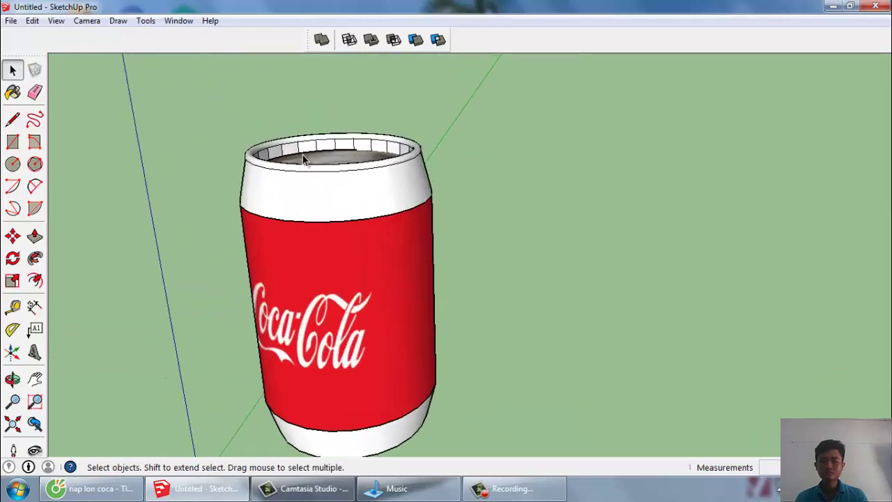
{"action": "mouse_move", "coordinate": [306, 181]}
{"action": "middle_mouse_down"}
{"action": "mouse_move", "coordinate": [339, 255]}
{"action": "mouse_move", "coordinate": [326, 237]}
{"action": "middle_mouse_up"}
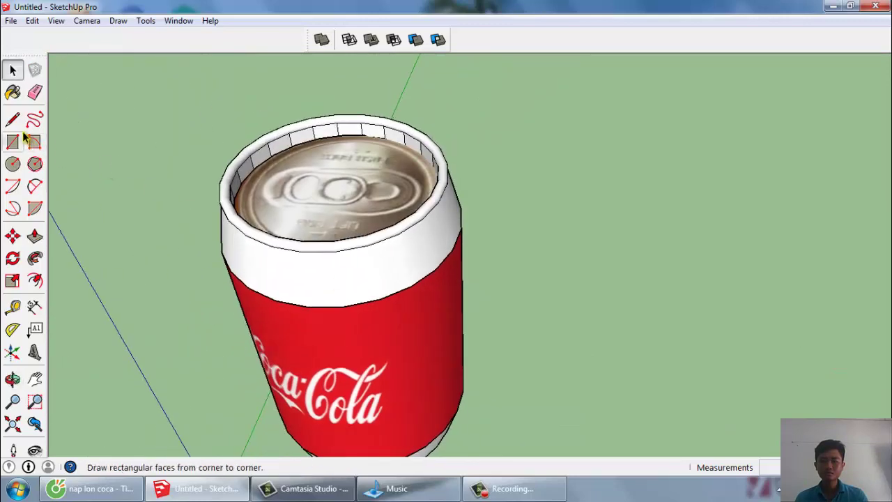
{"action": "left_click", "coordinate": [14, 96]}
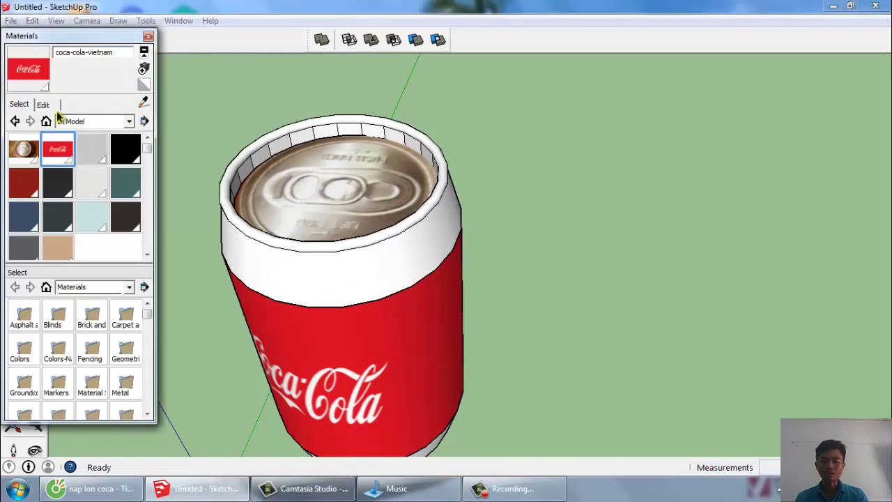
{"action": "left_click", "coordinate": [299, 207]}
{"action": "left_click", "coordinate": [330, 267]}
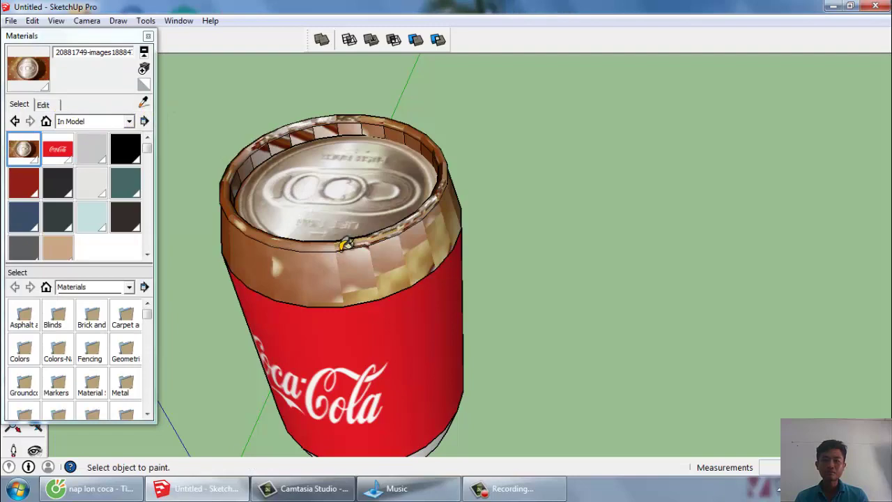
{"action": "mouse_move", "coordinate": [344, 245]}
{"action": "middle_mouse_down"}
{"action": "mouse_move", "coordinate": [192, 225]}
{"action": "mouse_move", "coordinate": [155, 152]}
{"action": "mouse_move", "coordinate": [259, 181]}
{"action": "middle_mouse_up"}
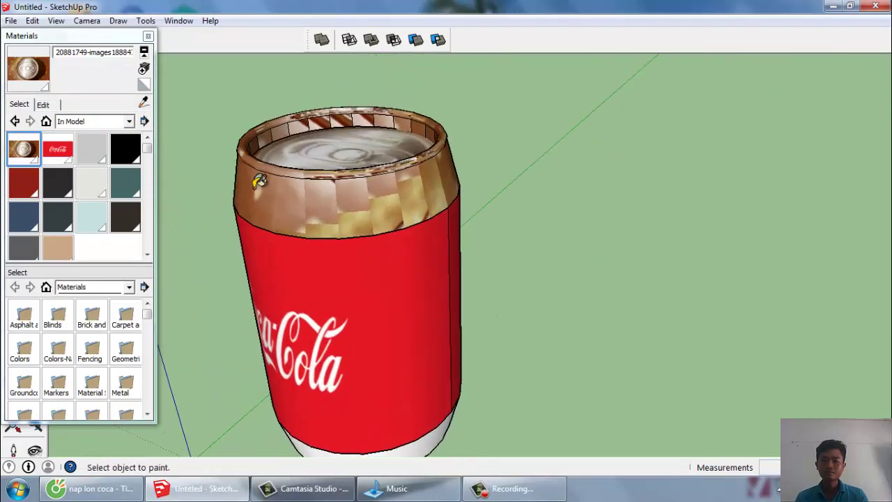
{"action": "left_click", "coordinate": [240, 182], "text": "ctrl+shift"}
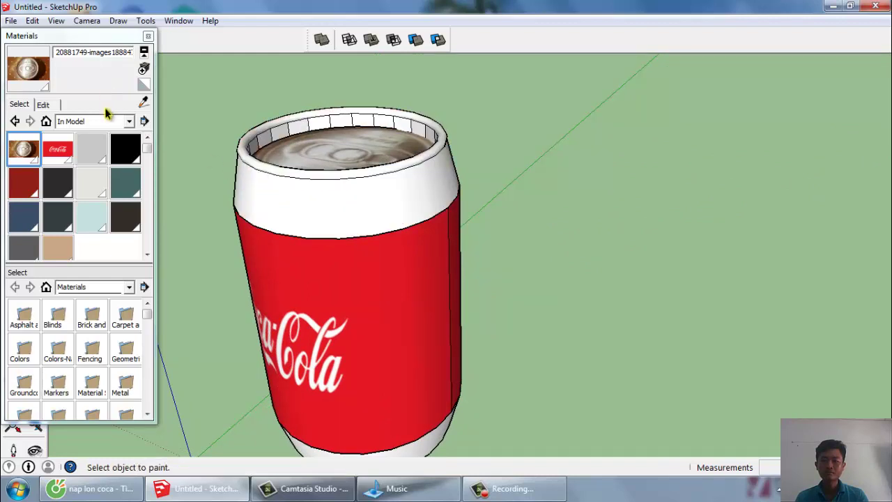
Orbit around the finished can to check its lid and bring the logo into view.
{"action": "scroll", "coordinate": [102, 164], "scroll_direction": "up", "scroll_amount": 2}
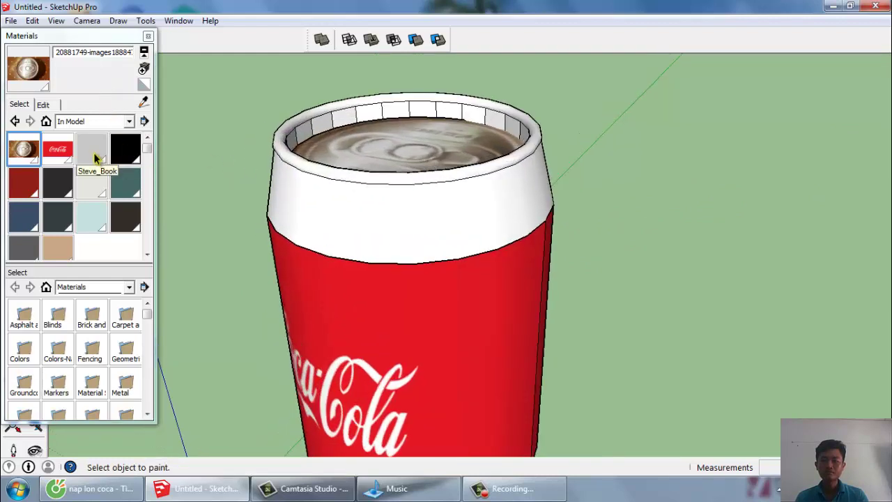
{"action": "left_click", "coordinate": [148, 38]}
{"action": "mouse_move", "coordinate": [454, 209]}
{"action": "middle_mouse_down"}
{"action": "mouse_move", "coordinate": [323, 453]}
{"action": "mouse_move", "coordinate": [266, 269]}
{"action": "mouse_move", "coordinate": [449, 384]}
{"action": "middle_mouse_up"}
{"action": "scroll", "coordinate": [510, 431], "scroll_direction": "down", "scroll_amount": 2}
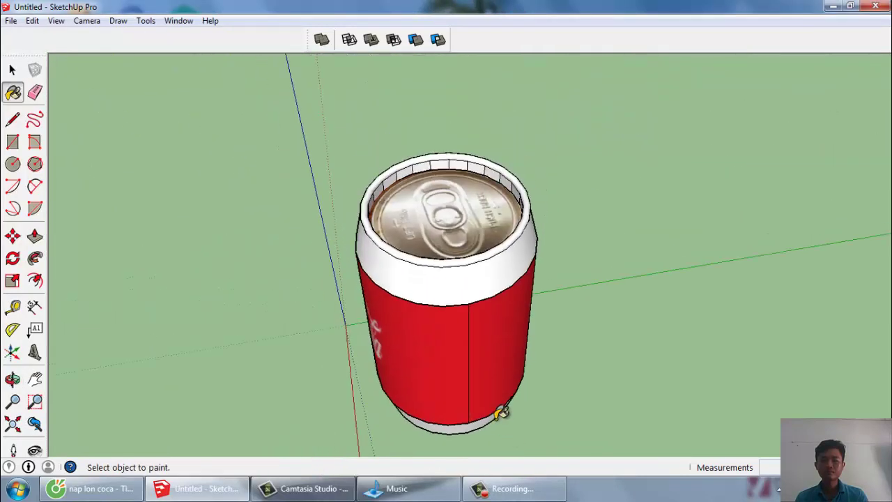
{"action": "mouse_move", "coordinate": [469, 307]}
{"action": "middle_mouse_down"}
{"action": "mouse_move", "coordinate": [418, 234]}
{"action": "mouse_move", "coordinate": [331, 211]}
{"action": "mouse_move", "coordinate": [378, 201]}
{"action": "middle_mouse_up"}
{"action": "scroll", "coordinate": [379, 200], "scroll_direction": "up", "scroll_amount": 3}
{"action": "mouse_move", "coordinate": [430, 211]}
{"action": "middle_mouse_down"}
{"action": "mouse_move", "coordinate": [439, 255]}
{"action": "mouse_move", "coordinate": [410, 358]}
{"action": "mouse_move", "coordinate": [417, 200]}
{"action": "middle_mouse_up"}
{"action": "scroll", "coordinate": [417, 200], "scroll_direction": "down", "scroll_amount": 3}
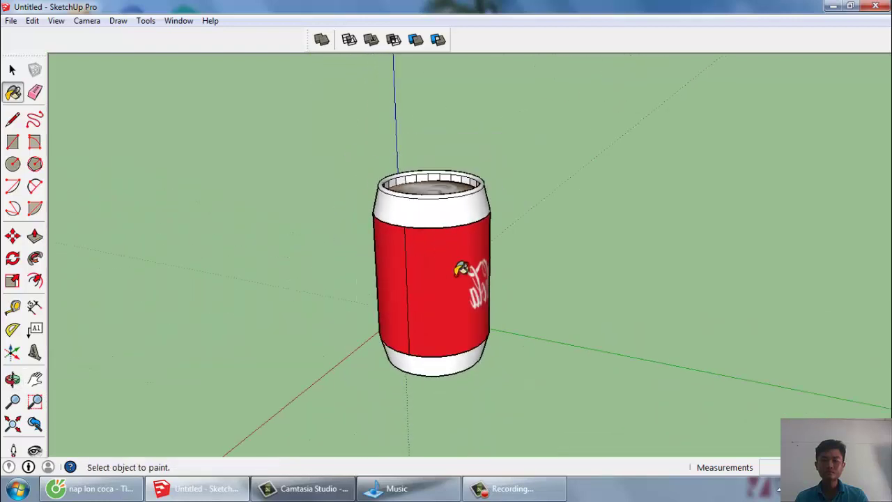
{"action": "key", "text": "space"}
{"action": "mouse_move", "coordinate": [414, 312]}
{"action": "middle_mouse_down"}
{"action": "mouse_move", "coordinate": [763, 311]}
{"action": "mouse_move", "coordinate": [490, 324]}
{"action": "mouse_move", "coordinate": [639, 341]}
{"action": "mouse_move", "coordinate": [541, 285]}
{"action": "mouse_move", "coordinate": [551, 295]}
{"action": "mouse_move", "coordinate": [419, 296]}
{"action": "middle_mouse_up"}
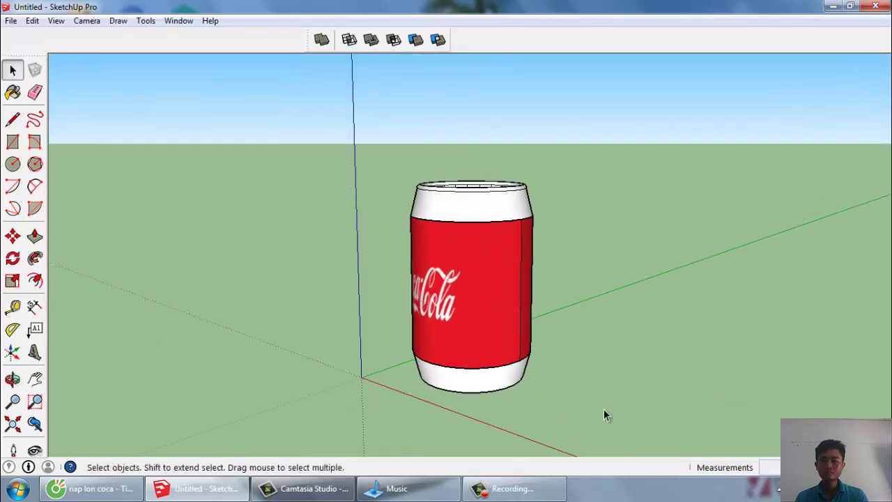
Make the can a component and copy it beside the original along the red axis.
{"action": "left_click_drag", "start_coordinate": [387, 155], "coordinate": [384, 155]}
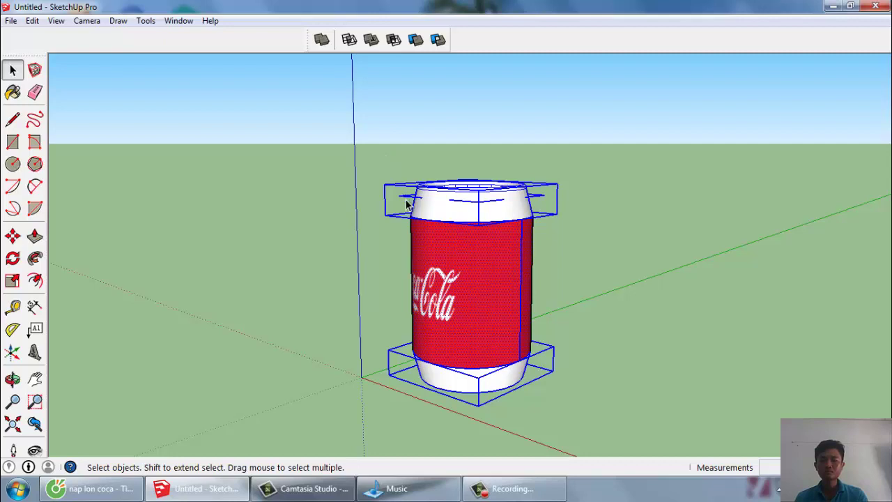
{"action": "key", "text": "g"}
{"action": "key", "text": "Return"}
{"action": "scroll", "coordinate": [395, 205], "scroll_direction": "down", "scroll_amount": 2}
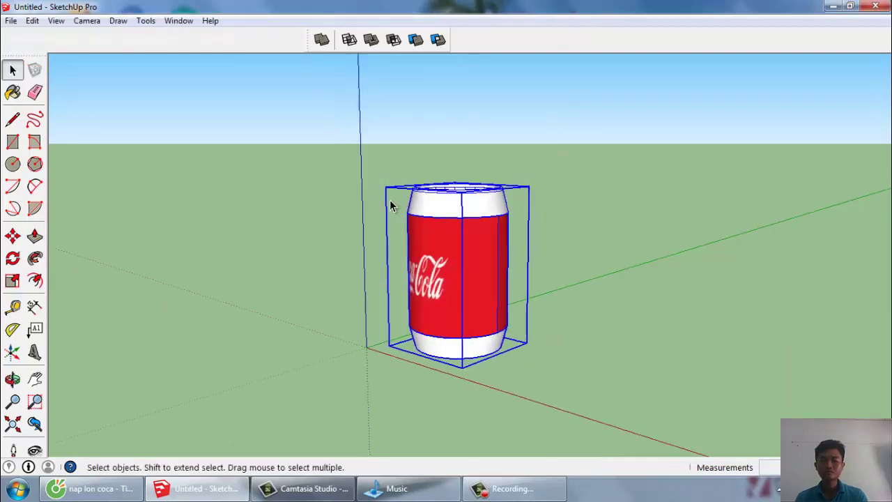
{"action": "key", "text": "m"}
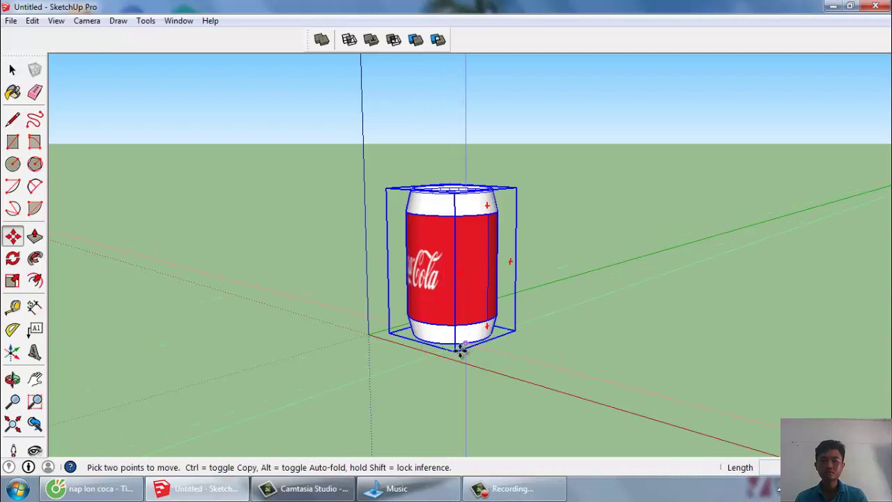
{"action": "left_click", "coordinate": [514, 351]}
{"action": "key", "text": "ctrl"}
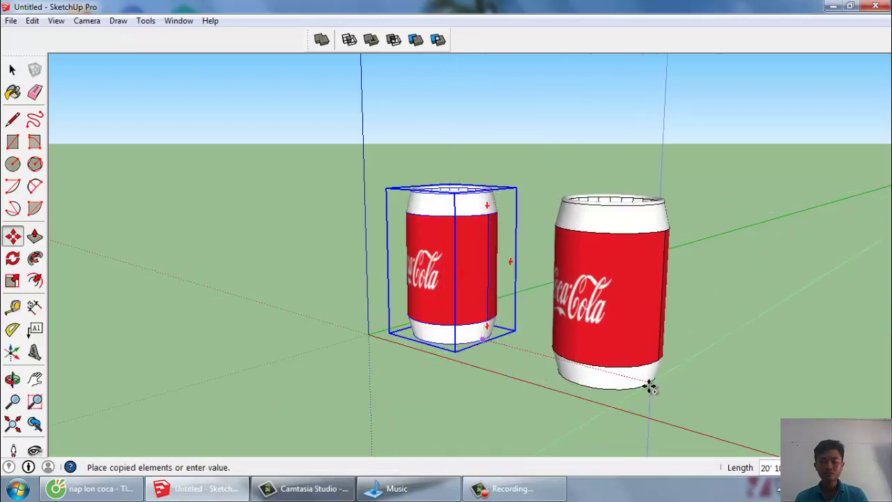
{"action": "left_click", "coordinate": [648, 386]}
{"action": "scroll", "coordinate": [520, 350], "scroll_direction": "down", "scroll_amount": 1}
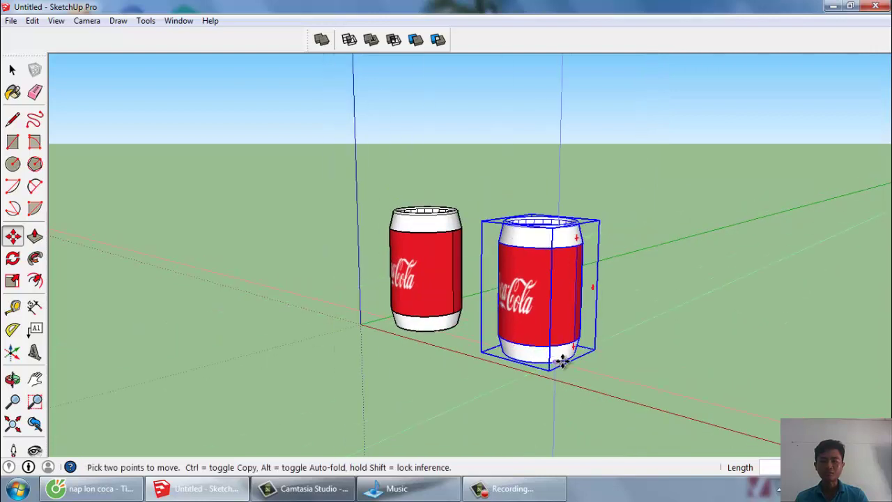
{"action": "key", "text": "space"}
Explode the copied can component and open the Materials list.
{"action": "scroll", "coordinate": [426, 286], "scroll_direction": "down", "scroll_amount": 2}
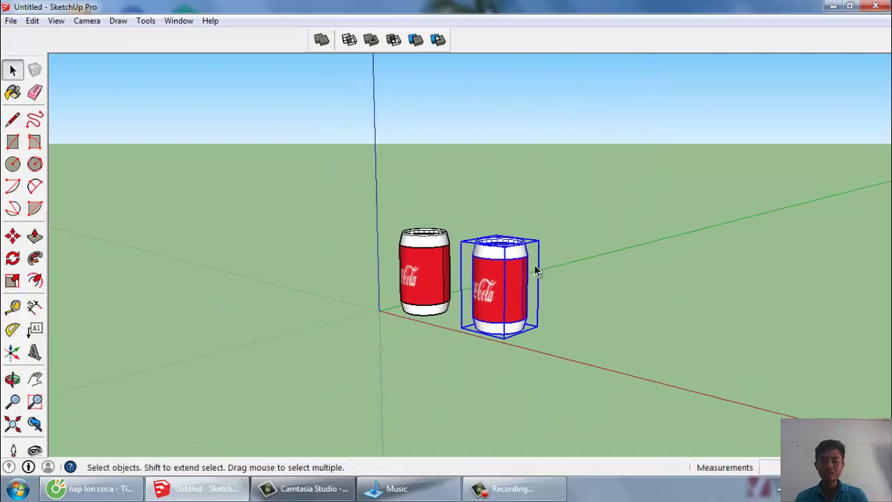
{"action": "scroll", "coordinate": [550, 272], "scroll_direction": "up", "scroll_amount": 2}
{"action": "scroll", "coordinate": [549, 272], "scroll_direction": "up", "scroll_amount": 2}
{"action": "left_click", "coordinate": [610, 297]}
{"action": "right_click", "coordinate": [444, 302]}
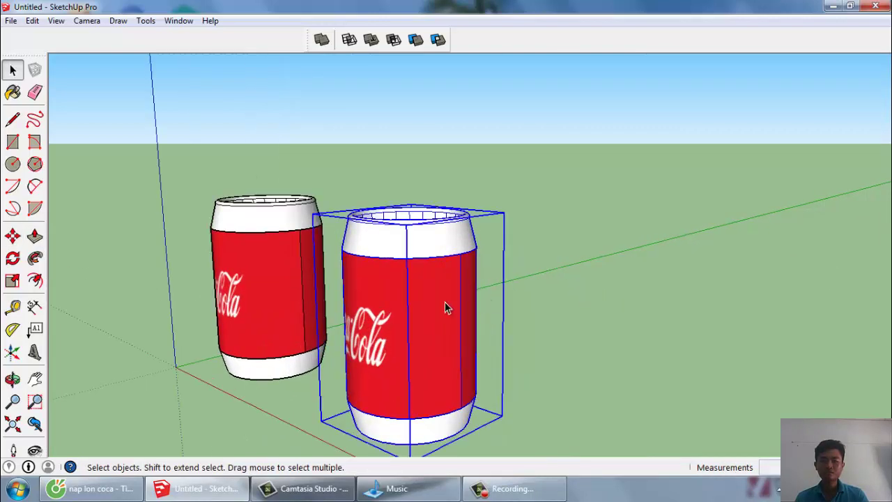
{"action": "left_click", "coordinate": [482, 261]}
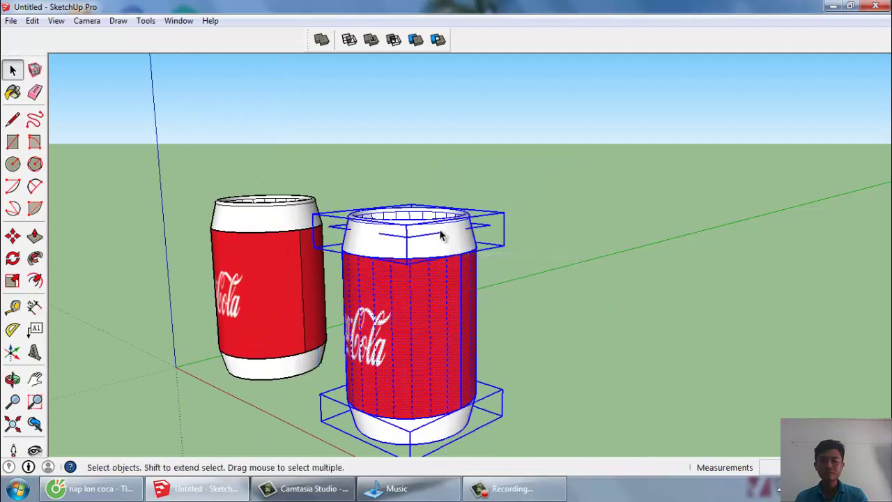
{"action": "scroll", "coordinate": [576, 334], "scroll_direction": "down", "scroll_amount": 2}
{"action": "left_click", "coordinate": [575, 333]}
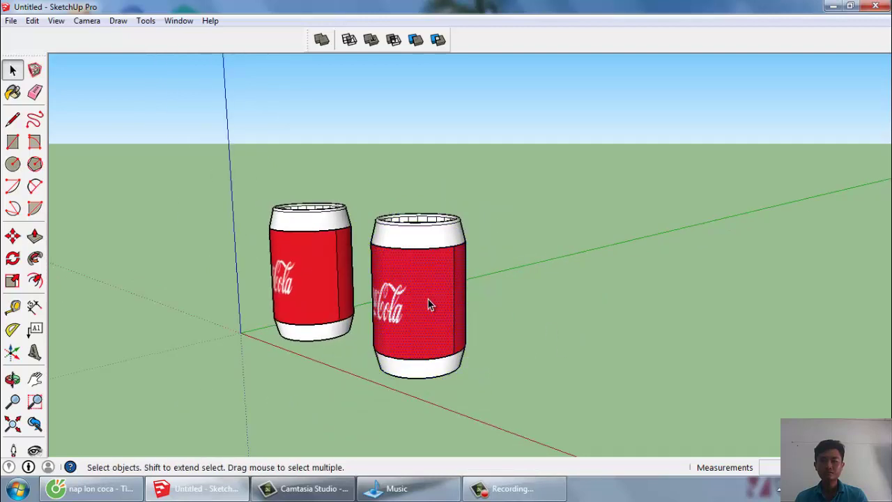
{"action": "left_click", "coordinate": [16, 90]}
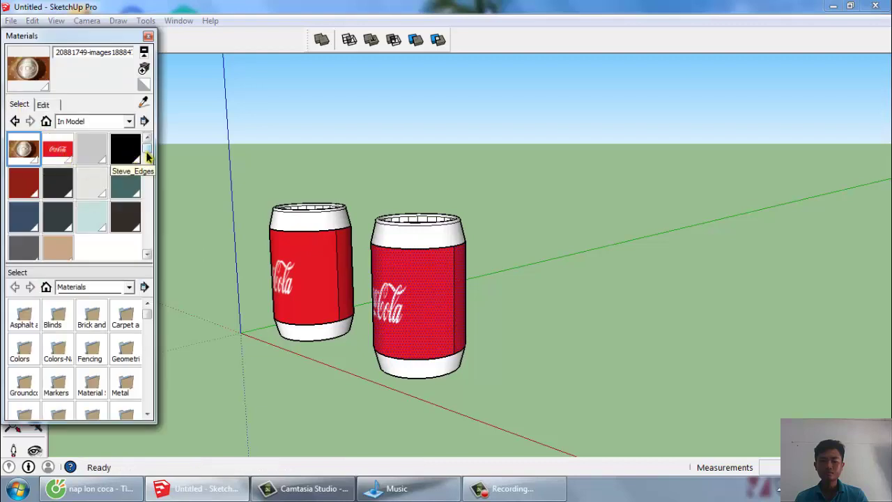
{"action": "mouse_move", "coordinate": [148, 158]}
{"action": "left_mouse_down"}
{"action": "mouse_move", "coordinate": [155, 189]}
{"action": "mouse_move", "coordinate": [160, 143]}
{"action": "left_mouse_up"}
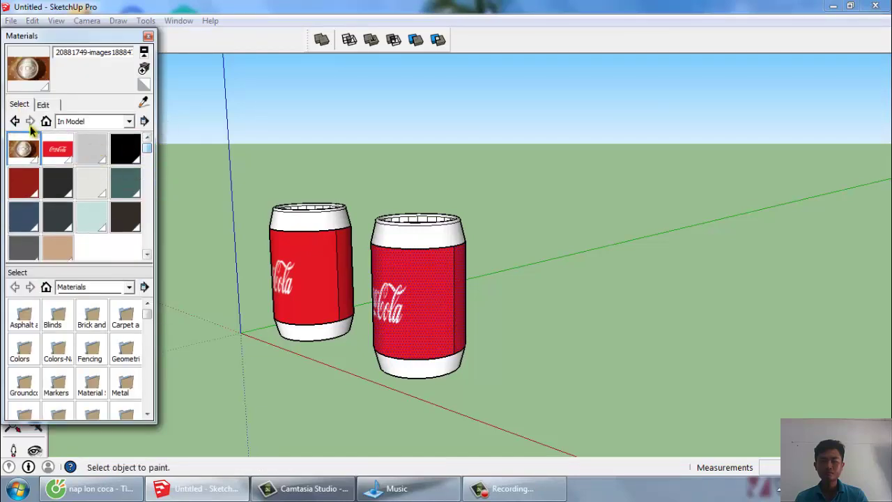
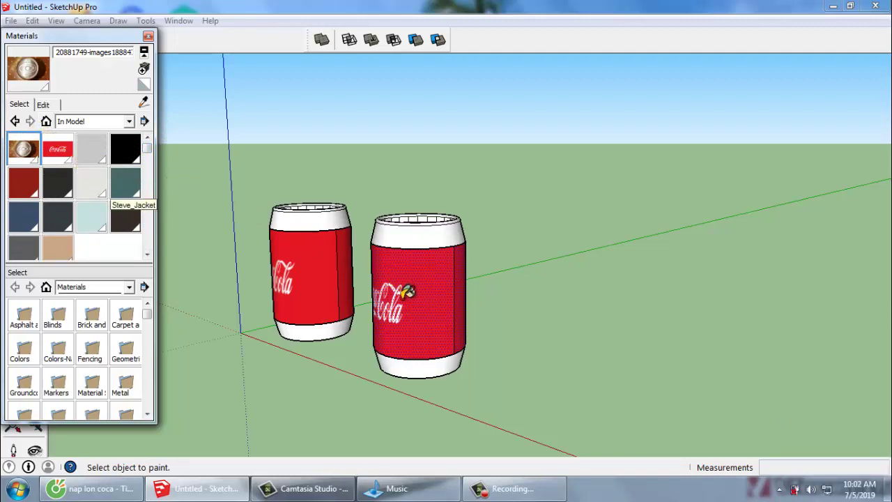
Inspect the right can's current material and its colour and texture settings.
{"action": "right_click", "coordinate": [404, 300]}
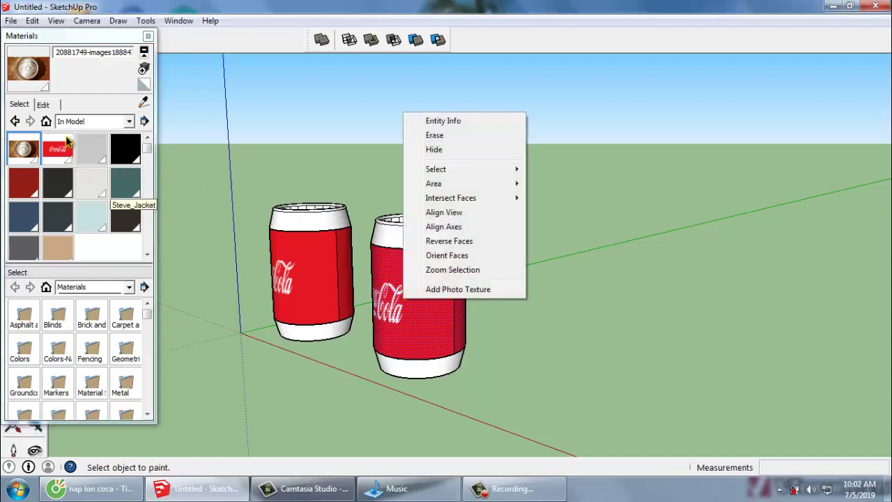
{"action": "left_click", "coordinate": [23, 106]}
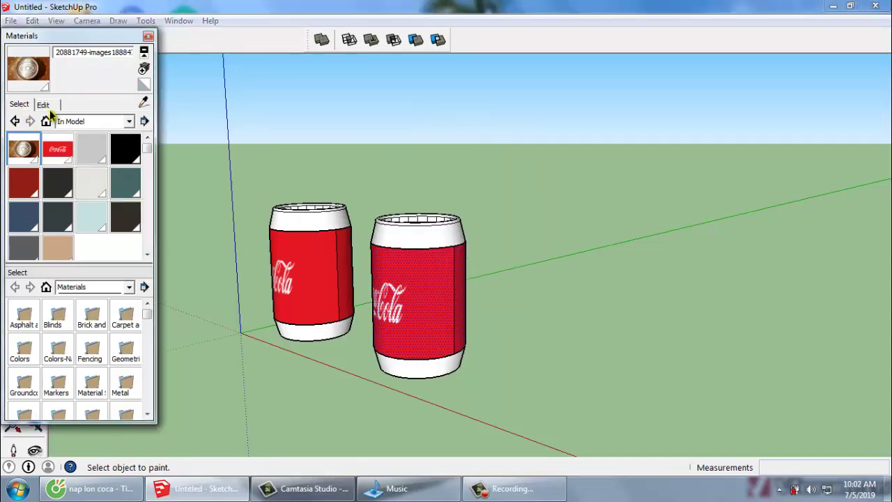
{"action": "left_click", "coordinate": [47, 106]}
{"action": "left_click", "coordinate": [21, 106]}
Paint the right can with the grey Steve_Book material, then bring back the Coca-Cola images folder.
{"action": "left_click", "coordinate": [90, 149]}
{"action": "left_click", "coordinate": [411, 296]}
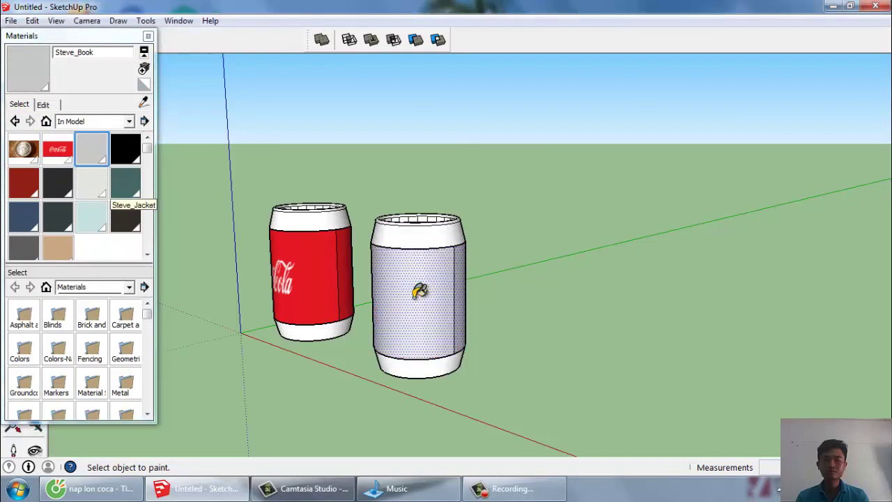
{"action": "key", "text": "space"}
{"action": "left_click", "coordinate": [536, 349]}
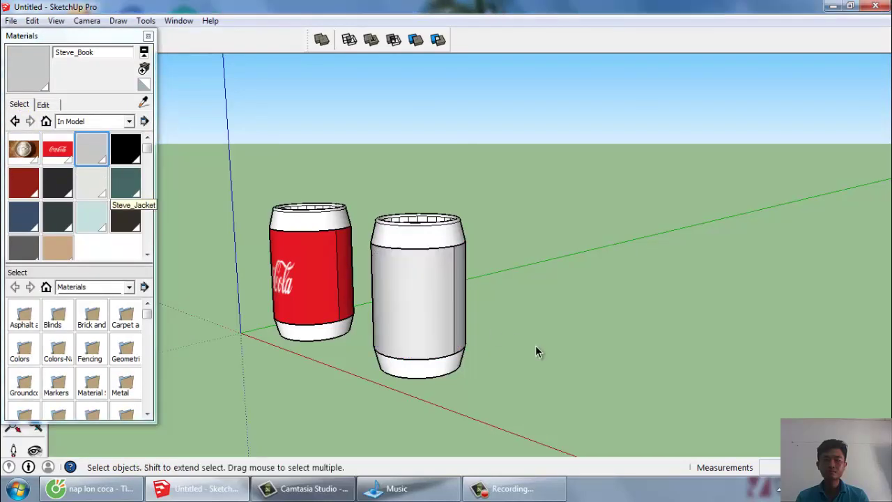
{"action": "left_click", "coordinate": [147, 35]}
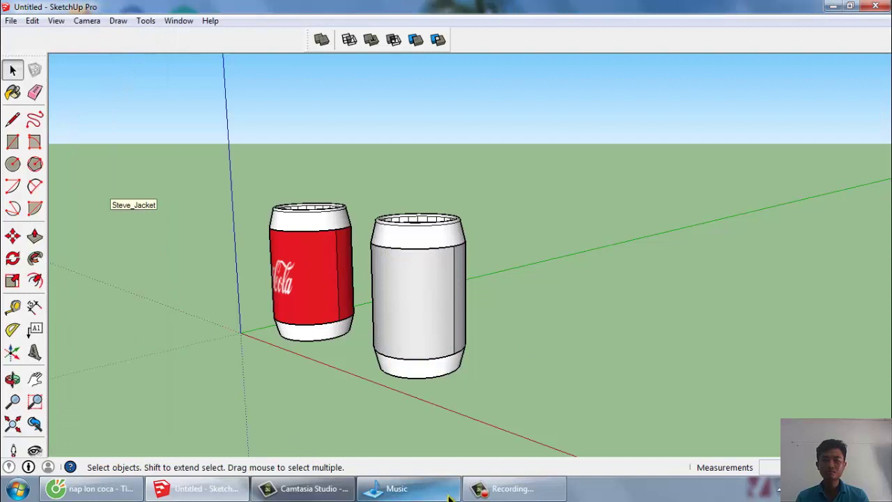
{"action": "left_click", "coordinate": [397, 488]}
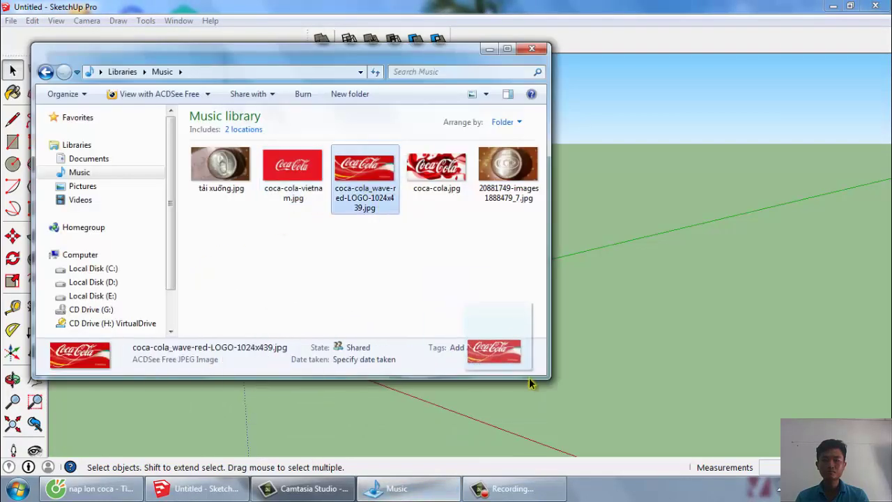
Import coca-cola_wave-red-LOGO-1024x439.jpg into the model beside the cans.
{"action": "left_click_drag", "start_coordinate": [360, 181], "coordinate": [575, 395]}
{"action": "key", "text": "s"}
{"action": "left_click", "coordinate": [490, 48]}
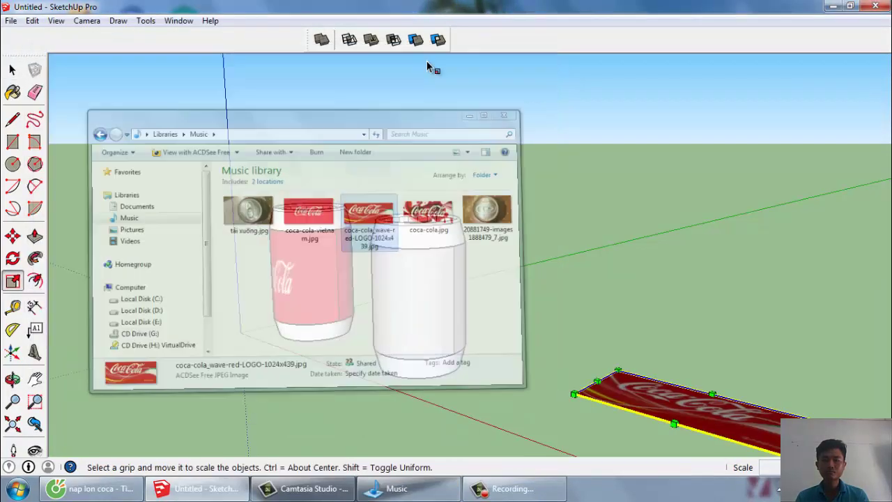
{"action": "scroll", "coordinate": [237, 216], "scroll_direction": "down", "scroll_amount": 2}
{"action": "scroll", "coordinate": [314, 251], "scroll_direction": "up", "scroll_amount": 1}
{"action": "scroll", "coordinate": [372, 256], "scroll_direction": "down", "scroll_amount": 1}
{"action": "mouse_move", "coordinate": [372, 256]}
{"action": "middle_mouse_down"}
{"action": "mouse_move", "coordinate": [494, 323]}
{"action": "mouse_move", "coordinate": [135, 223]}
{"action": "middle_mouse_up"}
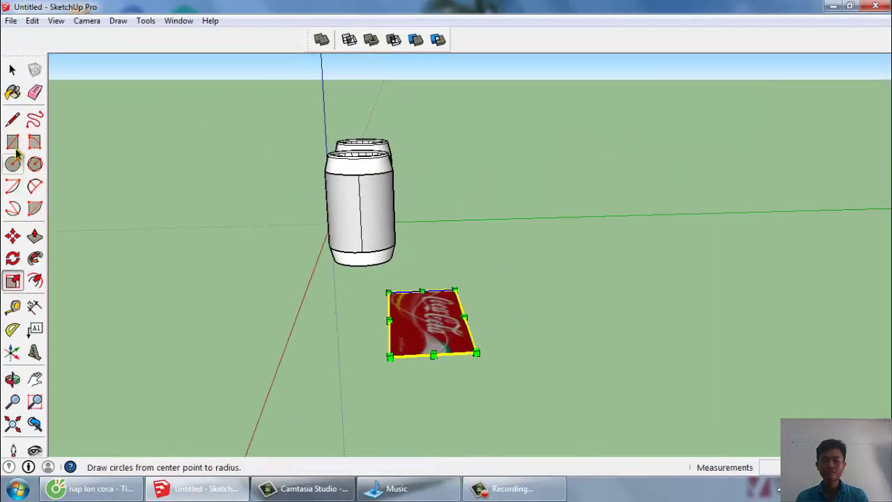
Rotate the wave logo image 90° so it stands upright.
{"action": "left_click", "coordinate": [13, 258]}
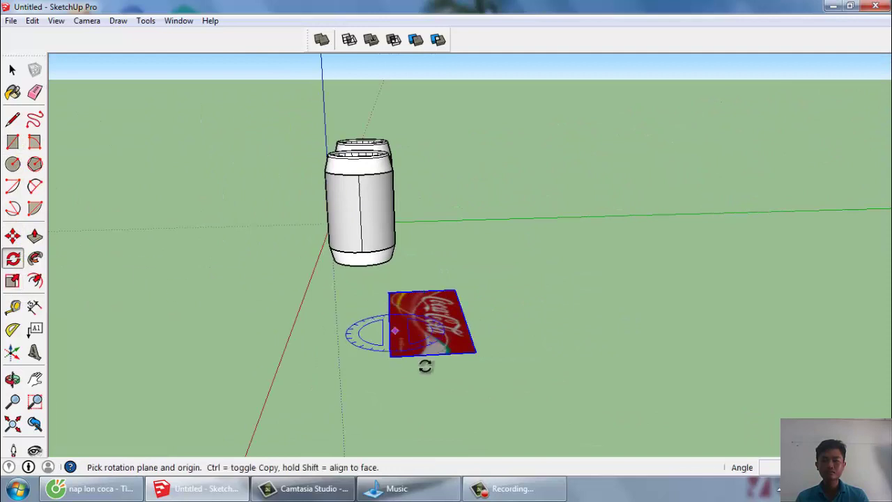
{"action": "middle_click_drag", "start_coordinate": [425, 366], "coordinate": [420, 245]}
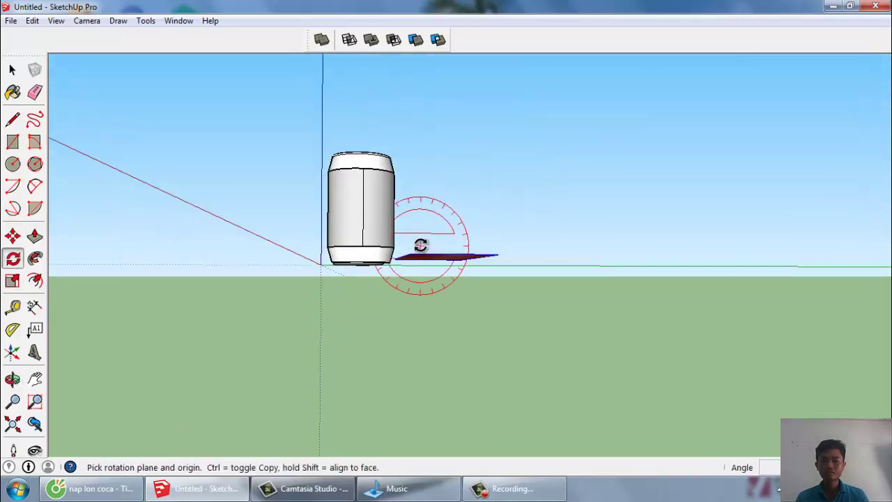
{"action": "left_click", "coordinate": [494, 252]}
{"action": "left_click", "coordinate": [408, 100]}
{"action": "key", "text": "space"}
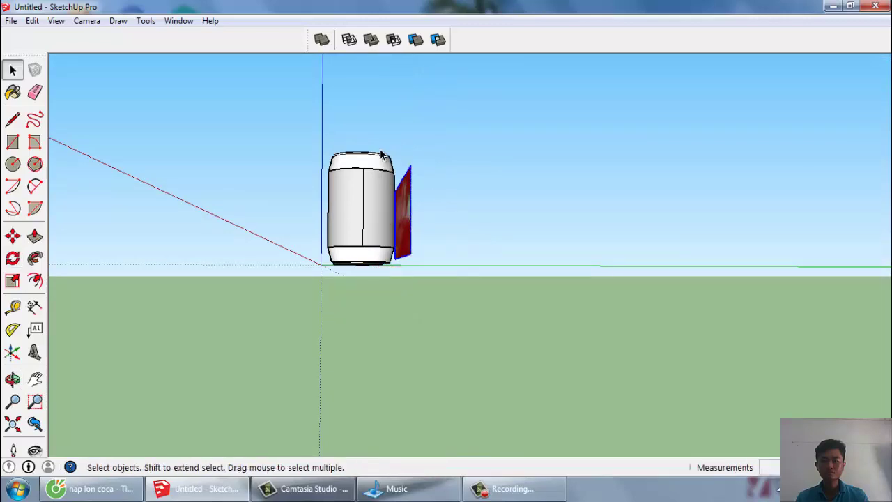
{"action": "middle_click_drag", "start_coordinate": [418, 209], "coordinate": [585, 300]}
Move the image by its bottom-left corner so it sits against the grey can.
{"action": "scroll", "coordinate": [580, 311], "scroll_direction": "up", "scroll_amount": 3}
{"action": "scroll", "coordinate": [554, 329], "scroll_direction": "up", "scroll_amount": 2}
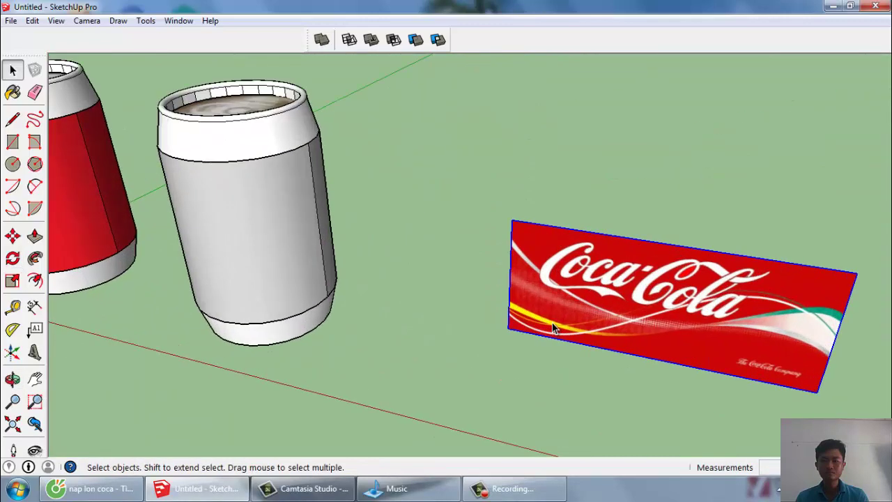
{"action": "key", "text": "m"}
{"action": "scroll", "coordinate": [509, 326], "scroll_direction": "up", "scroll_amount": 2}
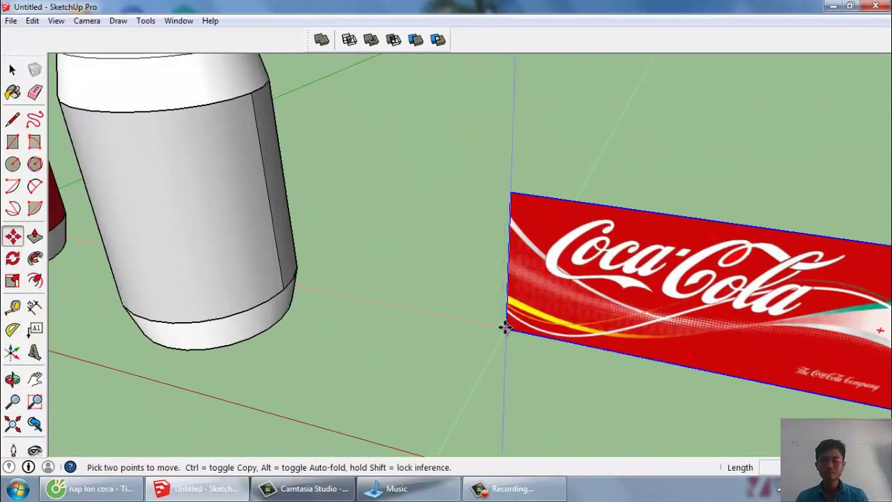
{"action": "left_click", "coordinate": [506, 327]}
{"action": "left_click", "coordinate": [282, 289]}
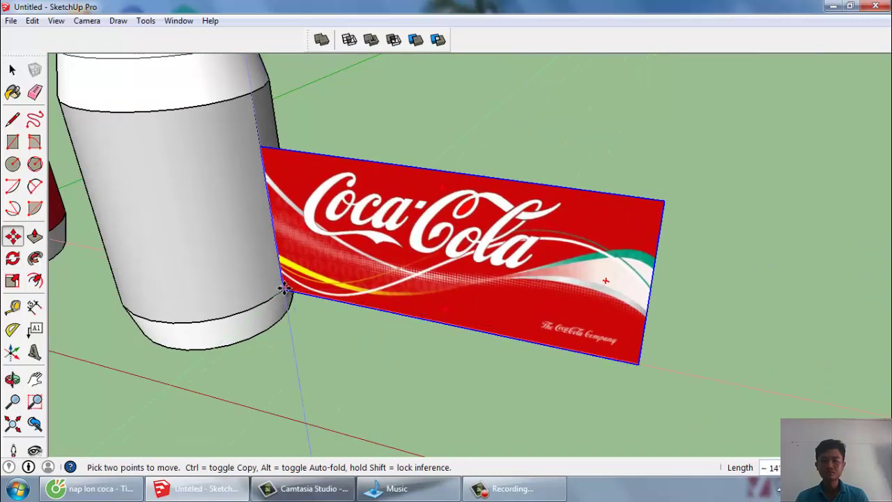
{"action": "key", "text": "space"}
{"action": "scroll", "coordinate": [358, 317], "scroll_direction": "down", "scroll_amount": 3}
{"action": "scroll", "coordinate": [361, 312], "scroll_direction": "up", "scroll_amount": 1}
{"action": "scroll", "coordinate": [418, 308], "scroll_direction": "down", "scroll_amount": 2}
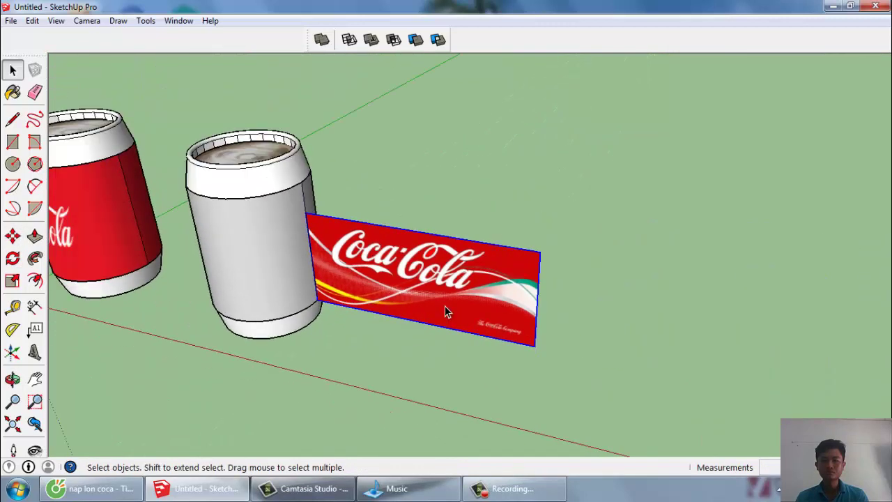
{"action": "middle_click_drag", "start_coordinate": [445, 307], "coordinate": [477, 202]}
{"action": "scroll", "coordinate": [347, 226], "scroll_direction": "up", "scroll_amount": 2}
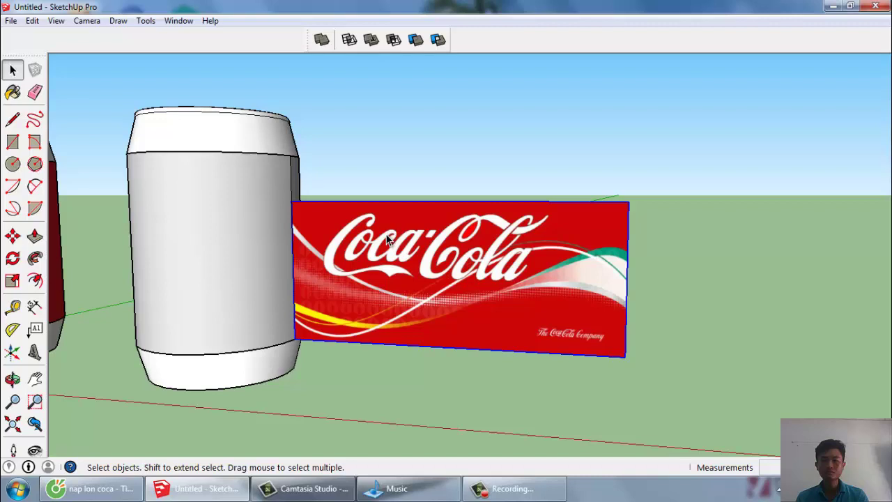
Scale the image up from its top-right grip by about 1.22.
{"action": "key", "text": "m"}
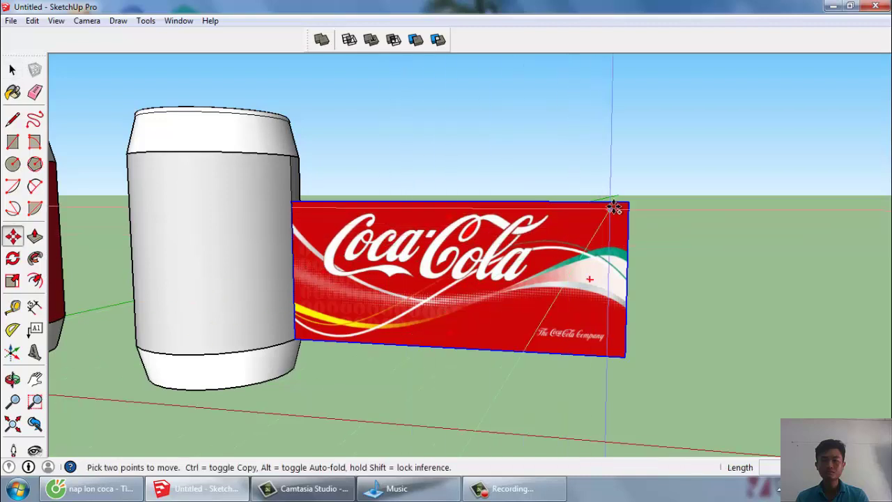
{"action": "key", "text": "space"}
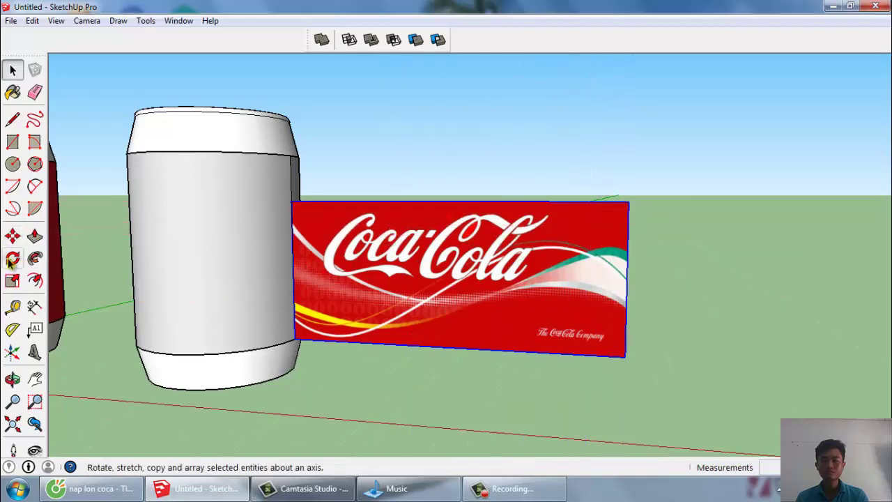
{"action": "left_click", "coordinate": [13, 279]}
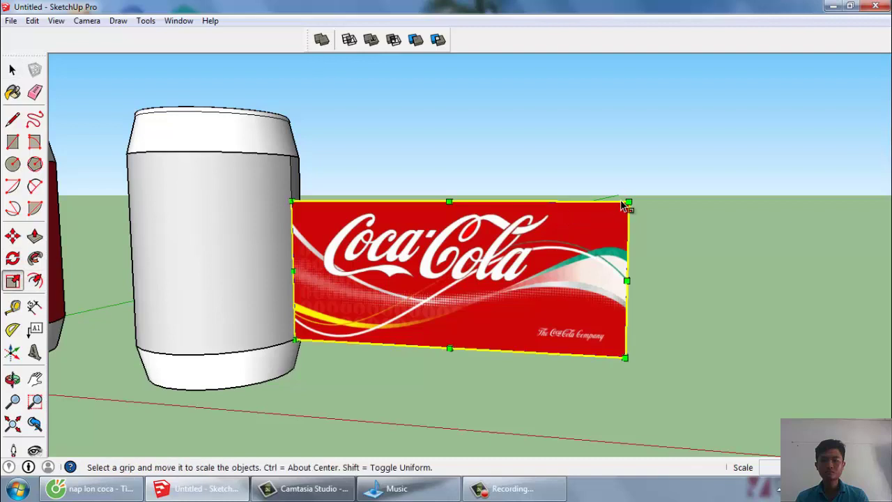
{"action": "mouse_move", "coordinate": [629, 202]}
{"action": "left_mouse_down"}
{"action": "mouse_move", "coordinate": [712, 131]}
{"action": "mouse_move", "coordinate": [747, 109]}
{"action": "mouse_move", "coordinate": [750, 117]}
{"action": "left_mouse_up"}
{"action": "key", "text": "space"}
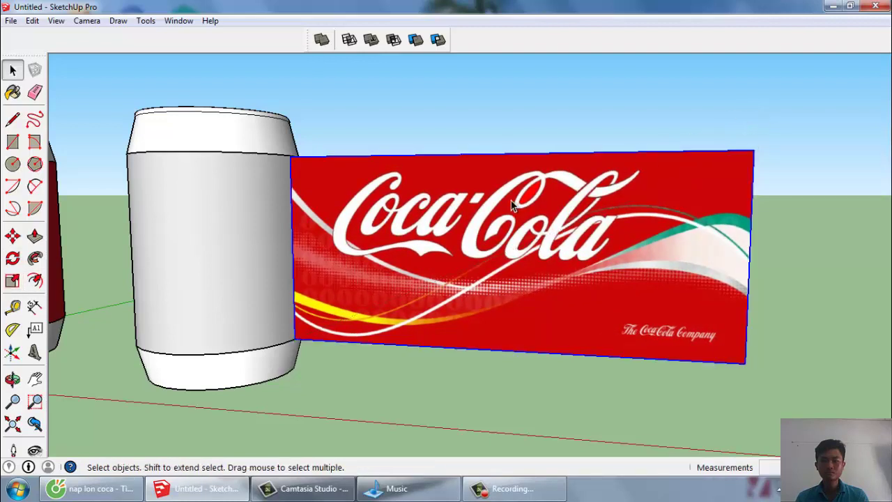
{"action": "scroll", "coordinate": [511, 200], "scroll_direction": "down", "scroll_amount": 3}
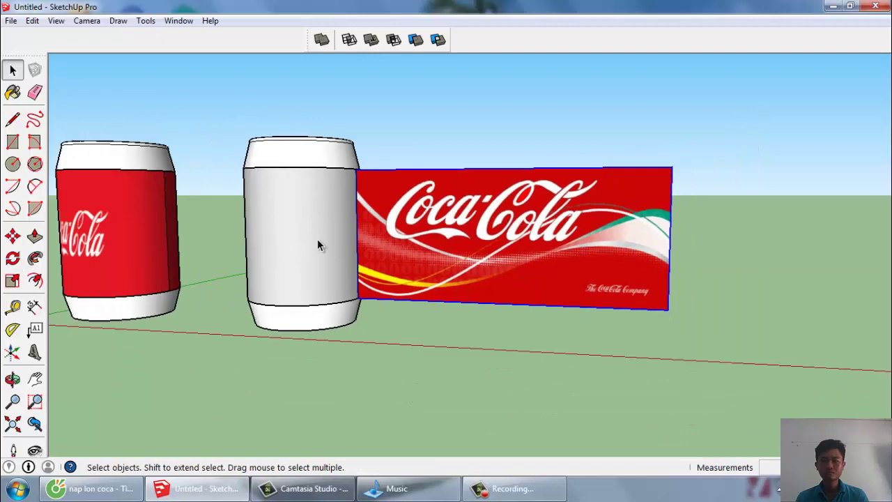
Explode the Coca-Cola wave image into a plain textured face.
{"action": "right_click", "coordinate": [491, 242]}
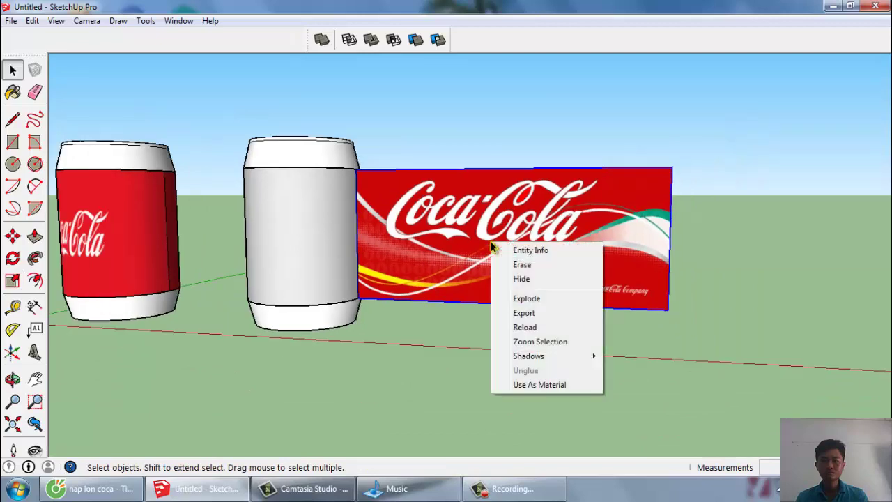
{"action": "left_click", "coordinate": [539, 299]}
{"action": "left_click", "coordinate": [311, 236]}
Sample the wave logo texture and paint the middle can with it.
{"action": "left_click", "coordinate": [430, 267]}
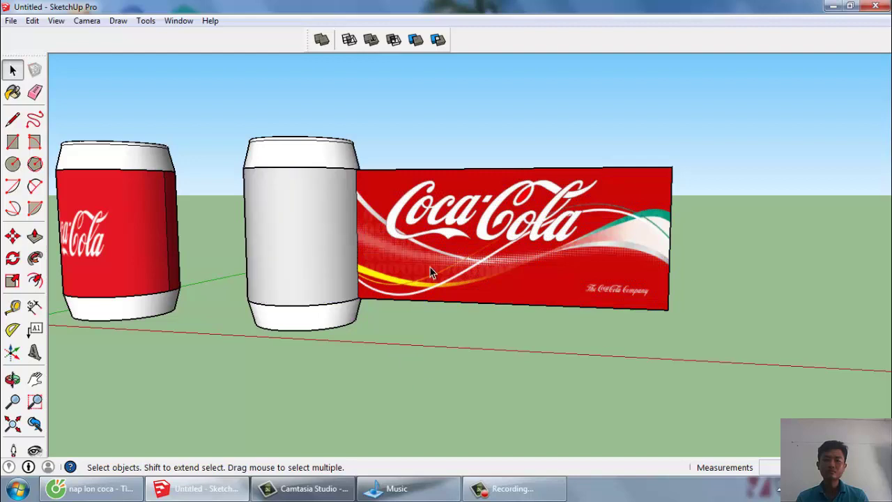
{"action": "left_click", "coordinate": [13, 92]}
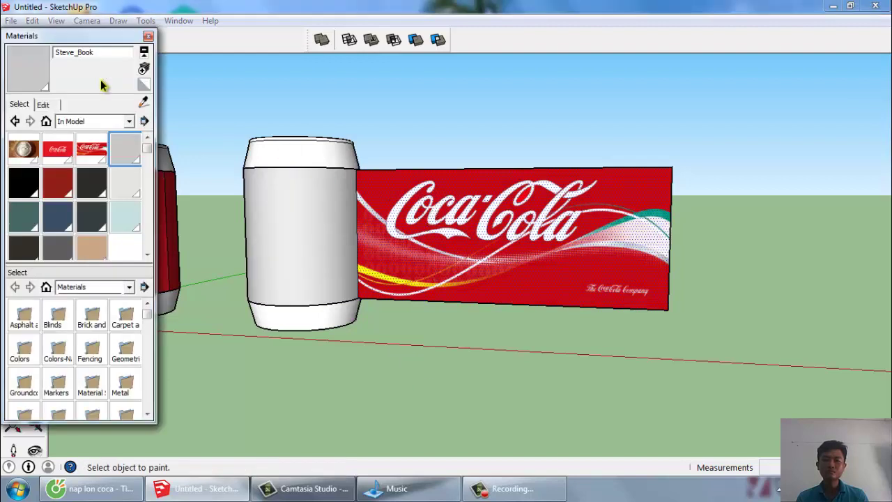
{"action": "left_click", "coordinate": [143, 104]}
{"action": "left_click", "coordinate": [413, 232]}
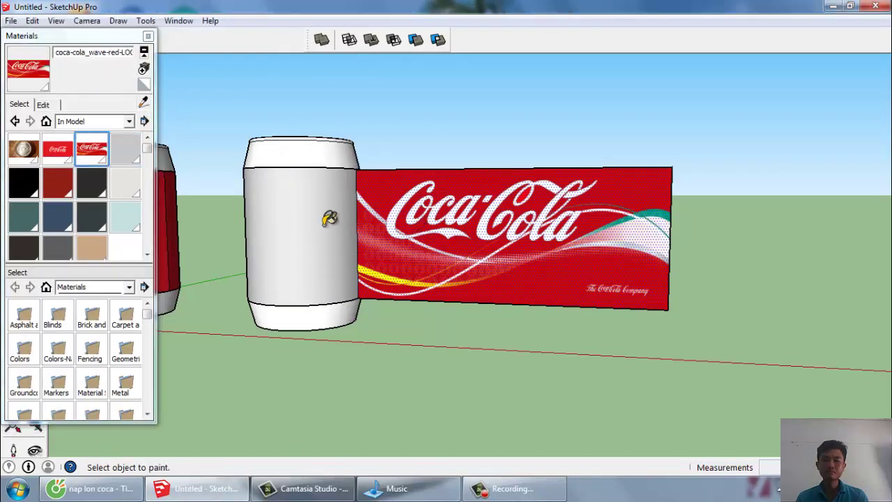
{"action": "left_click", "coordinate": [324, 217]}
{"action": "key", "text": "space"}
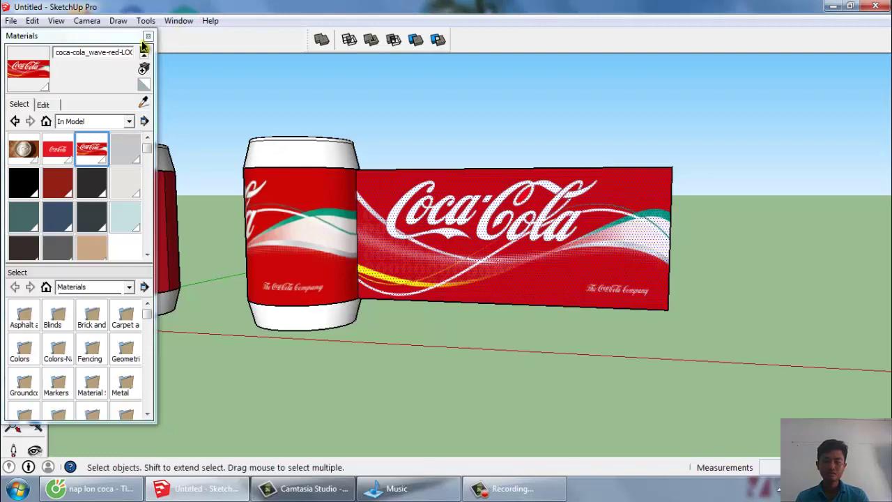
{"action": "left_click", "coordinate": [148, 37]}
{"action": "mouse_move", "coordinate": [331, 255]}
{"action": "middle_mouse_down"}
{"action": "mouse_move", "coordinate": [527, 260]}
{"action": "mouse_move", "coordinate": [207, 255]}
{"action": "middle_mouse_up"}
{"action": "scroll", "coordinate": [320, 237], "scroll_direction": "down", "scroll_amount": 2}
{"action": "scroll", "coordinate": [469, 241], "scroll_direction": "up", "scroll_amount": 3}
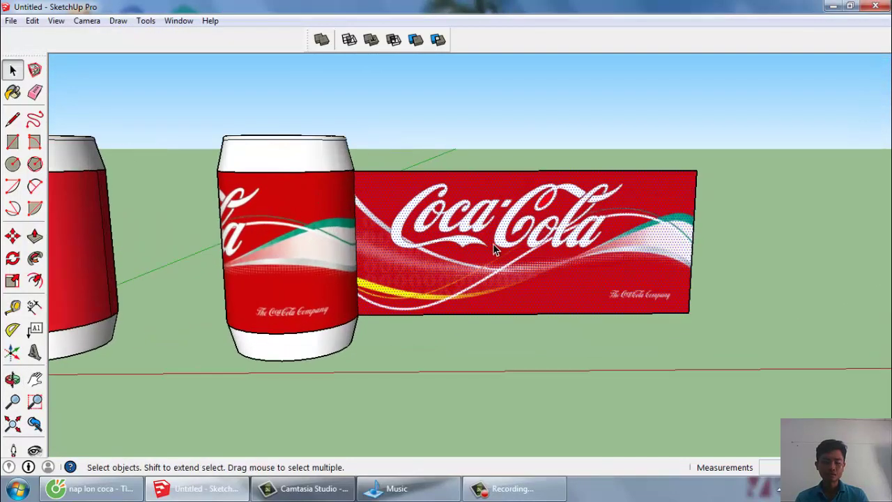
Undo the can's texture and scale the logo panel narrower along its width.
{"action": "key", "text": "ctrl+z"}
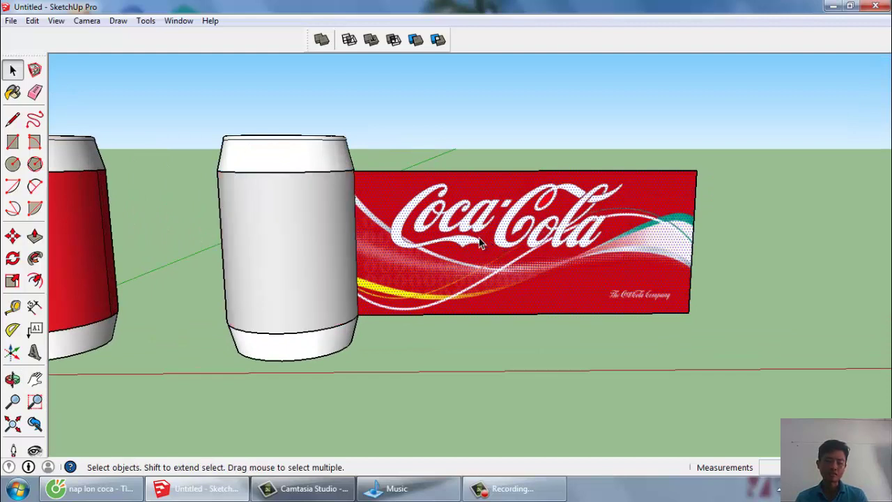
{"action": "left_click", "coordinate": [12, 280]}
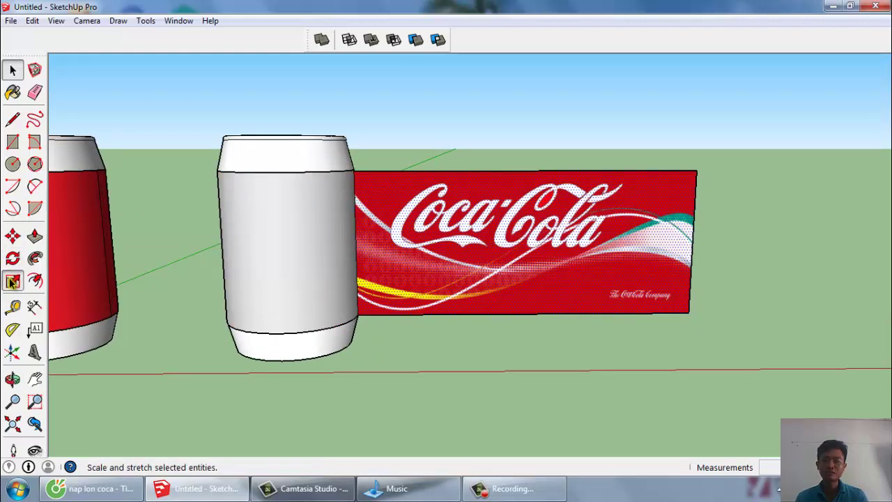
{"action": "left_click", "coordinate": [648, 240]}
{"action": "left_click_drag", "start_coordinate": [694, 244], "coordinate": [549, 243]}
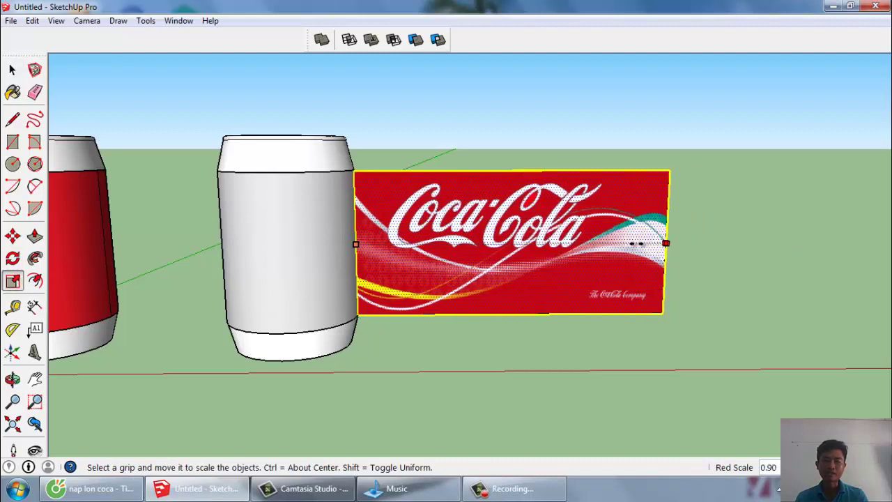
{"action": "key", "text": "space"}
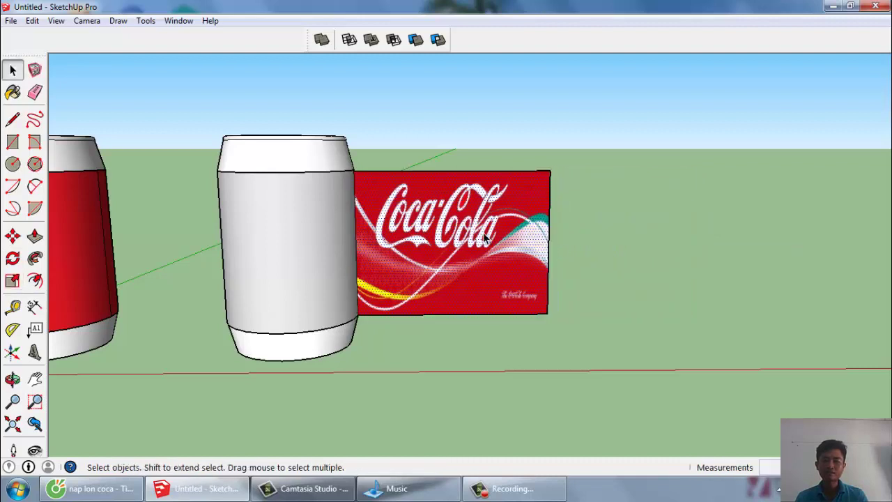
Paint the middle can with the logo material and orbit to check the wrap.
{"action": "left_click", "coordinate": [12, 93]}
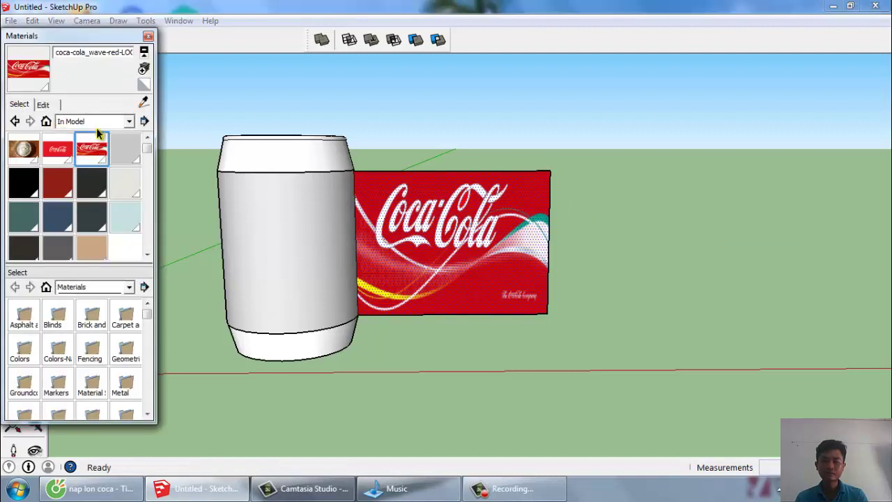
{"action": "left_click", "coordinate": [321, 220]}
{"action": "left_click", "coordinate": [149, 37]}
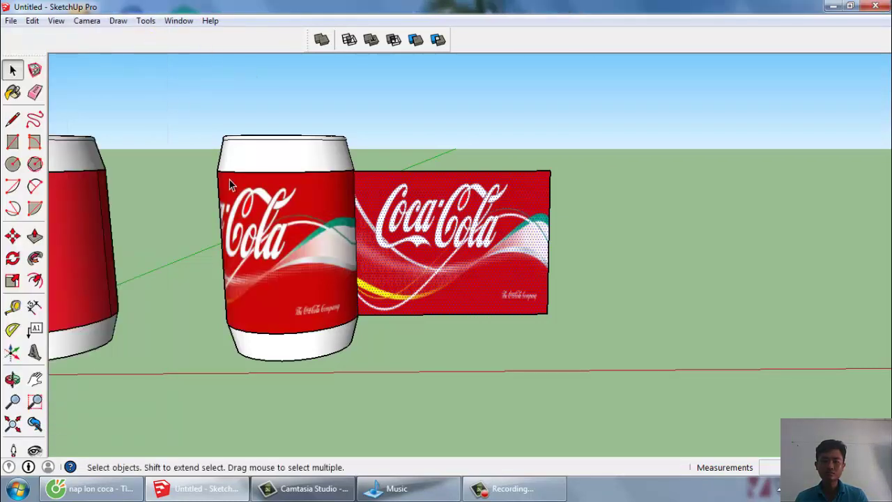
{"action": "mouse_move", "coordinate": [237, 202]}
{"action": "middle_mouse_down"}
{"action": "mouse_move", "coordinate": [292, 219]}
{"action": "mouse_move", "coordinate": [291, 227]}
{"action": "mouse_move", "coordinate": [483, 214]}
{"action": "mouse_move", "coordinate": [156, 168]}
{"action": "mouse_move", "coordinate": [374, 193]}
{"action": "mouse_move", "coordinate": [620, 195]}
{"action": "mouse_move", "coordinate": [631, 208]}
{"action": "middle_mouse_up"}
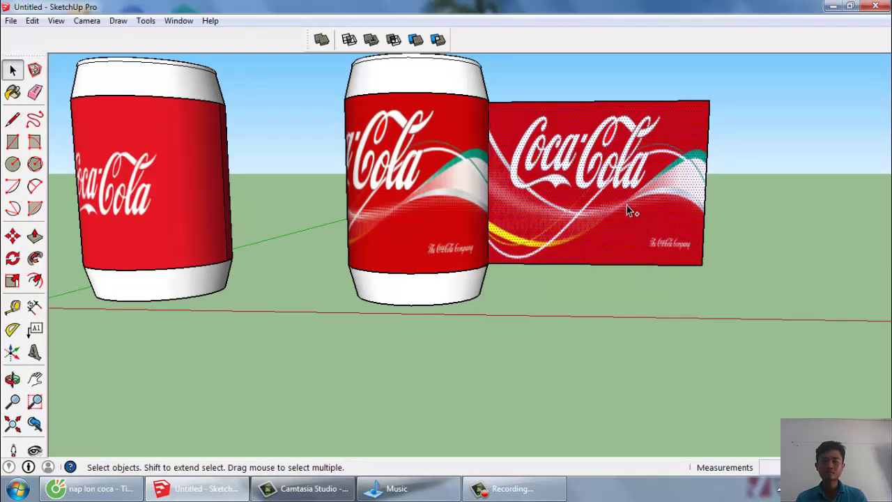
Undo the can's texture and narrow the logo panel slightly.
{"action": "key", "text": "ctrl+z"}
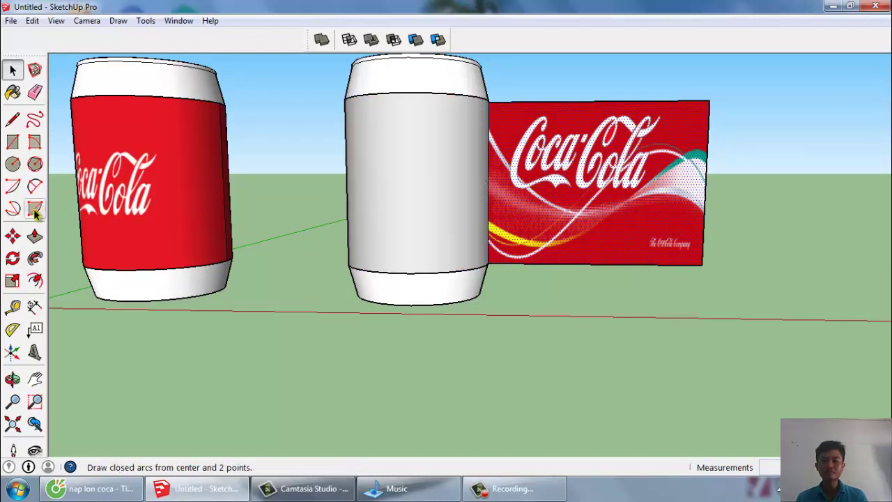
{"action": "left_click", "coordinate": [13, 281]}
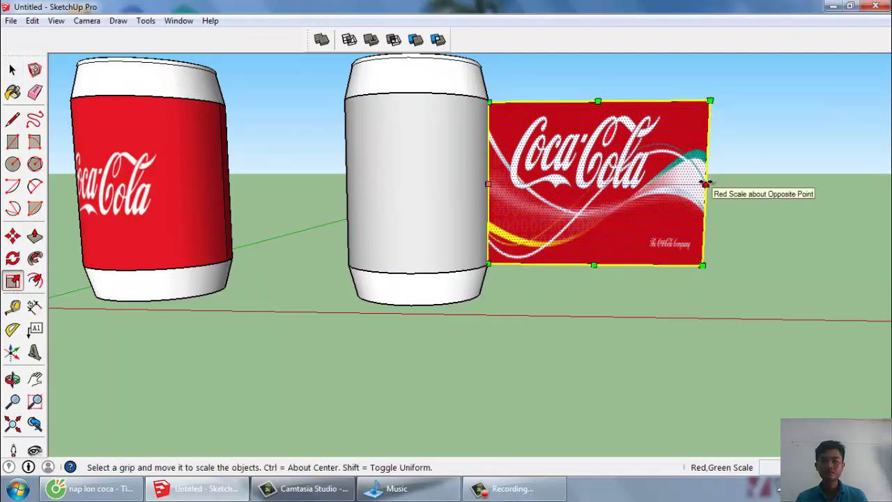
{"action": "left_click_drag", "start_coordinate": [706, 184], "coordinate": [666, 183]}
{"action": "key", "text": "space"}
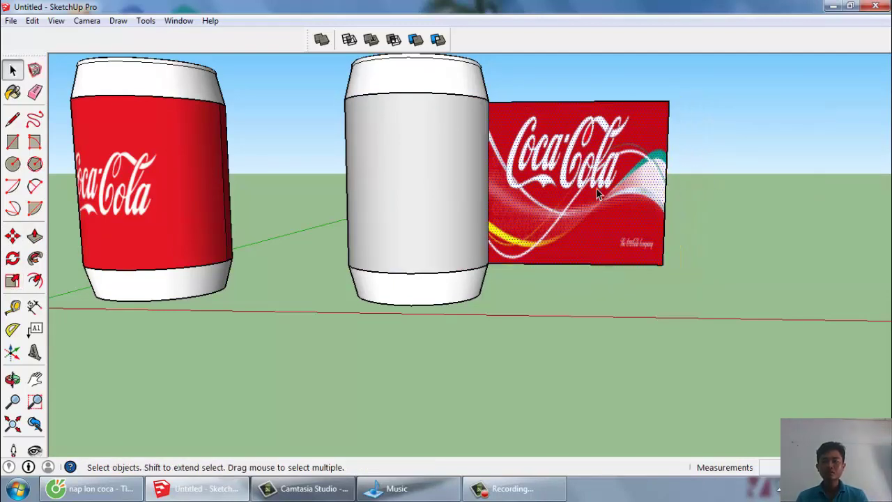
{"action": "right_click", "coordinate": [595, 187]}
{"action": "mouse_move", "coordinate": [642, 273]}
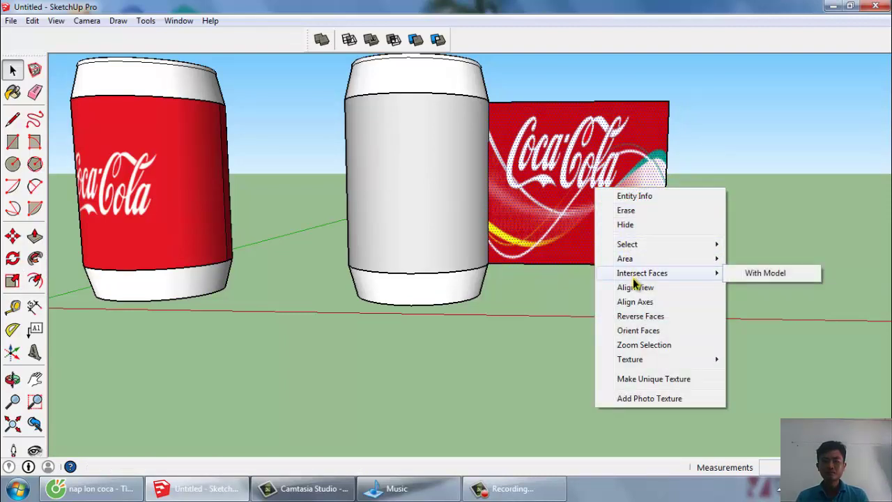
{"action": "left_click", "coordinate": [531, 196]}
Sample the logo panel's material with the eyedropper and paint the middle can with it.
{"action": "left_click", "coordinate": [12, 92]}
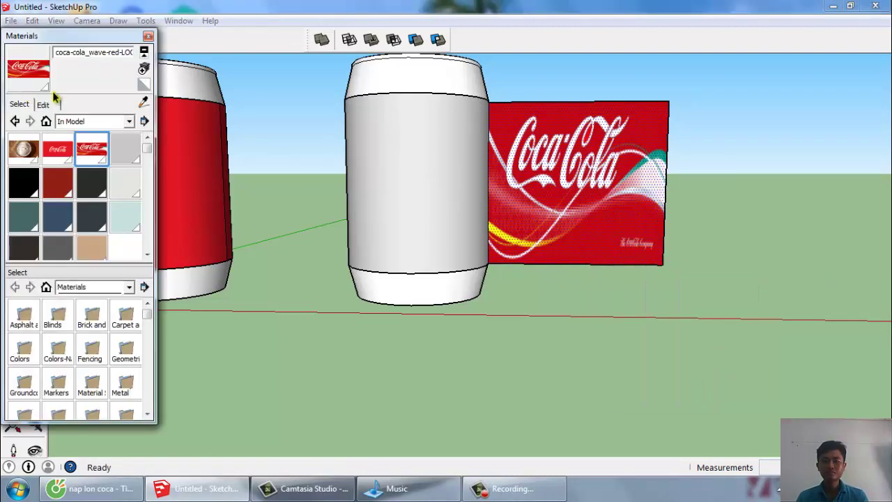
{"action": "left_click", "coordinate": [144, 103]}
{"action": "left_click", "coordinate": [554, 144]}
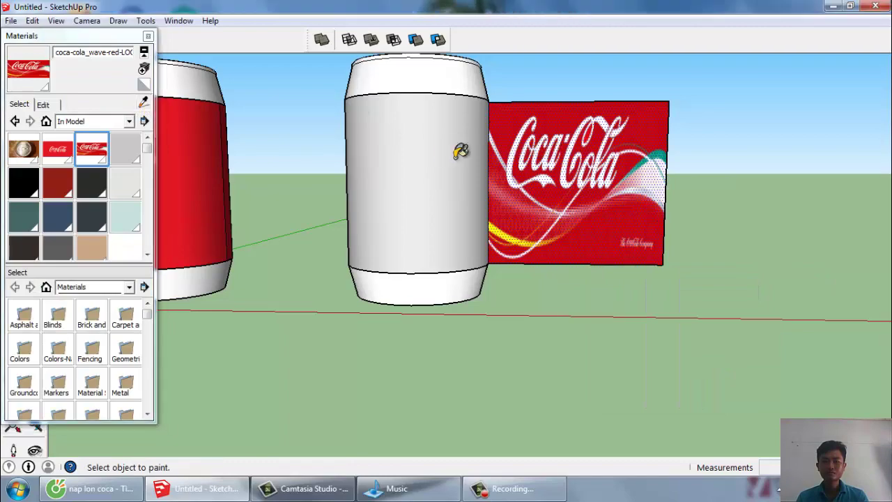
{"action": "left_click", "coordinate": [453, 149]}
{"action": "key", "text": "space"}
{"action": "key", "text": "o"}
{"action": "mouse_move", "coordinate": [380, 165]}
{"action": "left_mouse_down"}
{"action": "mouse_move", "coordinate": [611, 199]}
{"action": "mouse_move", "coordinate": [334, 214]}
{"action": "mouse_move", "coordinate": [348, 214]}
{"action": "left_mouse_up"}
{"action": "key", "text": "space"}
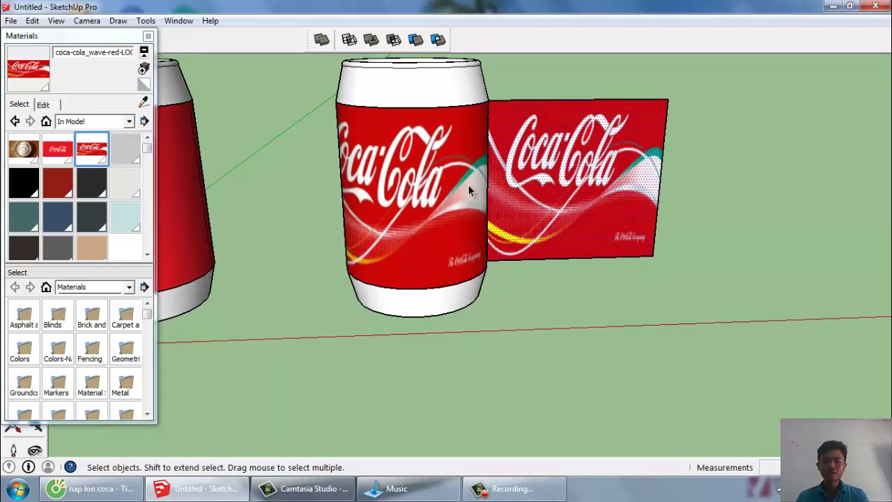
{"action": "mouse_move", "coordinate": [468, 185]}
{"action": "middle_mouse_down"}
{"action": "mouse_move", "coordinate": [258, 149]}
{"action": "mouse_move", "coordinate": [417, 169]}
{"action": "middle_mouse_up"}
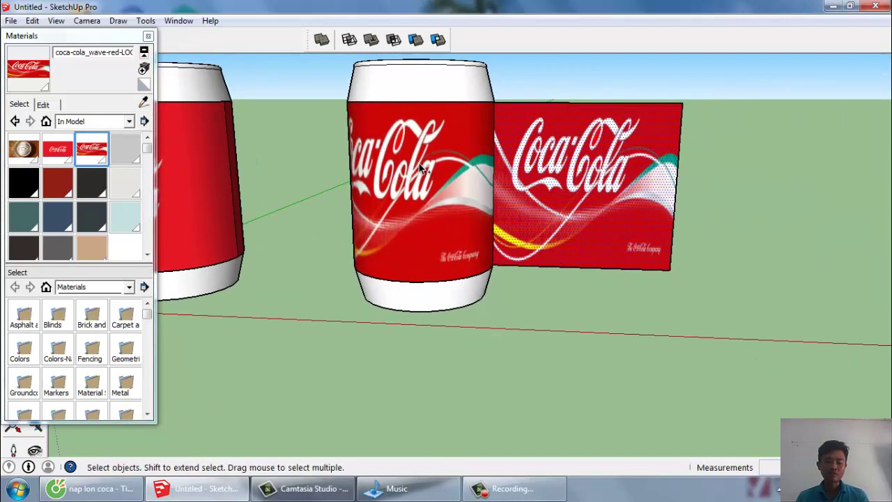
Undo the paint and narrow the logo panel once more.
{"action": "key", "text": "ctrl+z"}
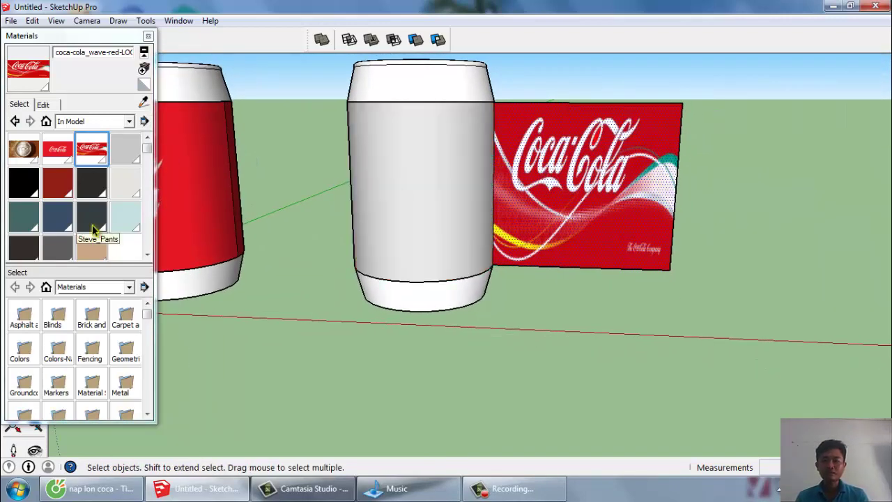
{"action": "left_click", "coordinate": [147, 36]}
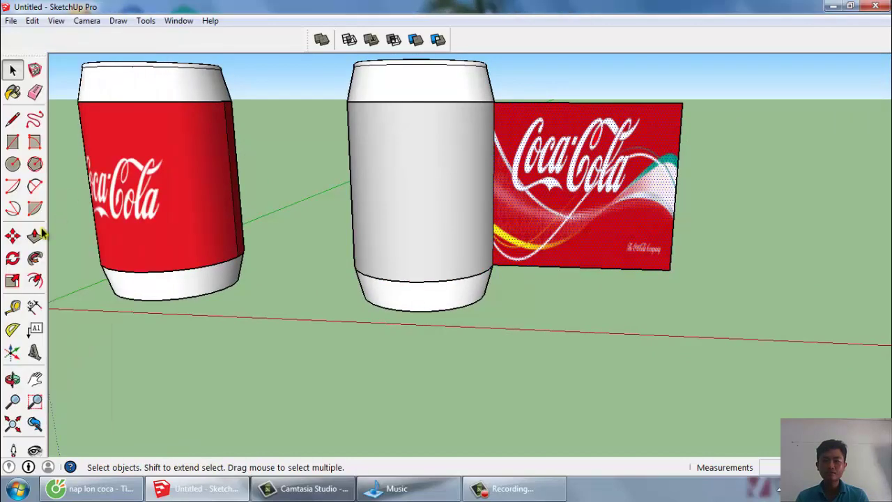
{"action": "left_click", "coordinate": [12, 280]}
{"action": "left_click_drag", "start_coordinate": [675, 186], "coordinate": [649, 202]}
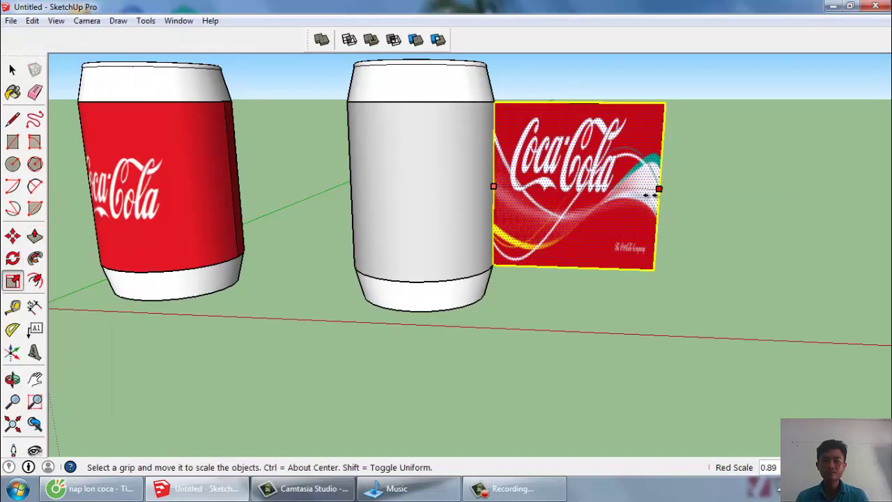
Repaint the middle can with the sampled wave logo texture and close the Materials panel.
{"action": "left_click", "coordinate": [13, 92]}
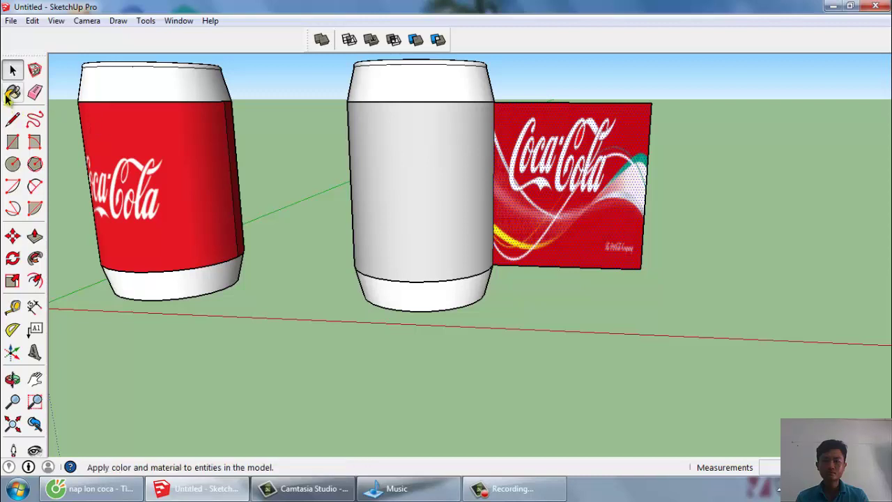
{"action": "left_click", "coordinate": [143, 103]}
{"action": "left_click", "coordinate": [537, 162]}
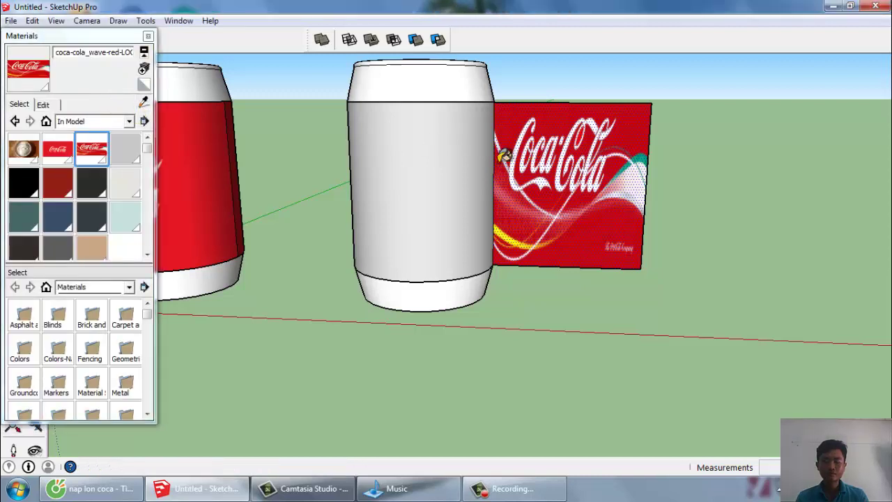
{"action": "left_click", "coordinate": [453, 177]}
{"action": "key", "text": "space"}
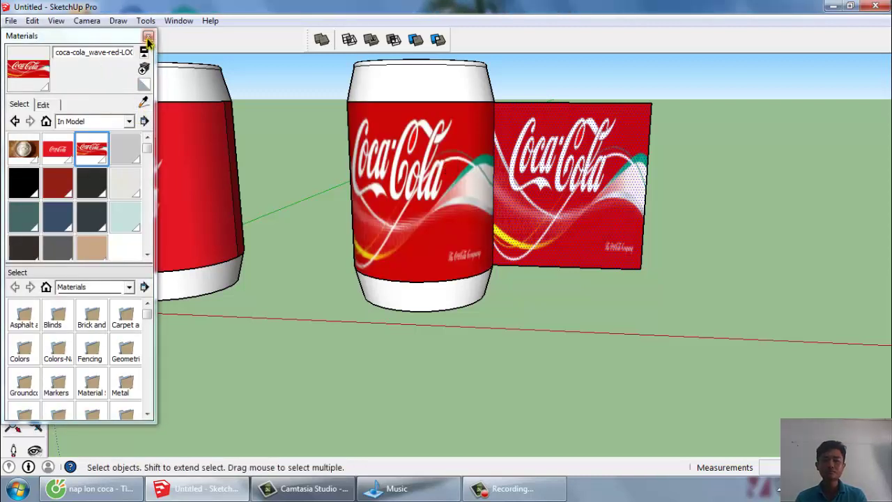
{"action": "left_click", "coordinate": [148, 38]}
{"action": "mouse_move", "coordinate": [362, 162]}
{"action": "middle_mouse_down"}
{"action": "mouse_move", "coordinate": [626, 180]}
{"action": "mouse_move", "coordinate": [616, 263]}
{"action": "middle_mouse_up"}
Delete the logo panel and its leftover edge, restoring the can's accidentally deleted face.
{"action": "scroll", "coordinate": [616, 264], "scroll_direction": "down", "scroll_amount": 2}
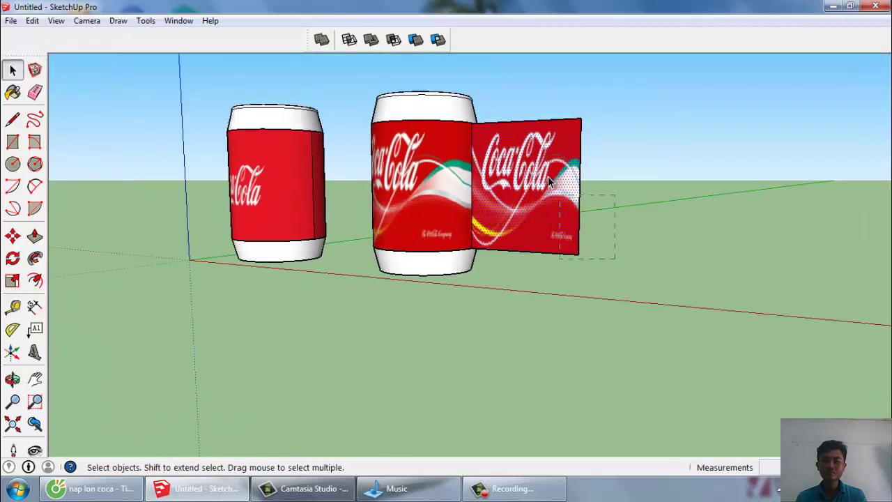
{"action": "key", "text": "Delete"}
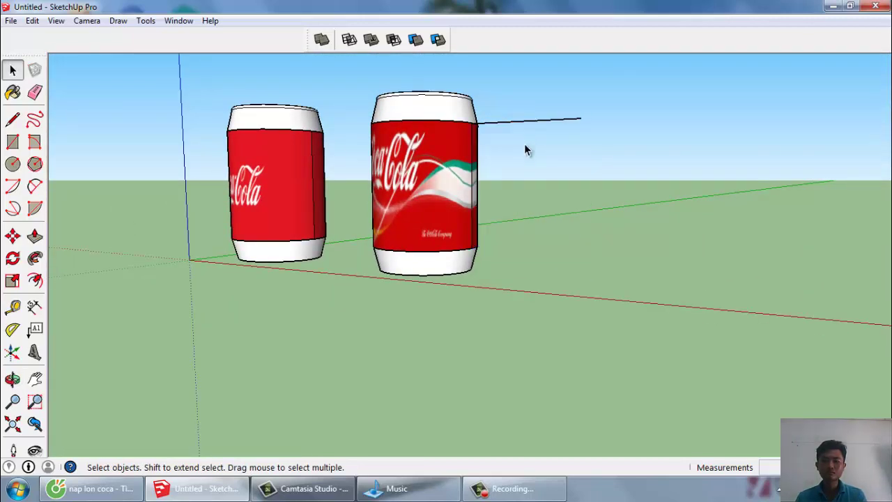
{"action": "scroll", "coordinate": [527, 165], "scroll_direction": "up", "scroll_amount": 2}
{"action": "left_click_drag", "start_coordinate": [551, 149], "coordinate": [519, 95]}
{"action": "key", "text": "Delete"}
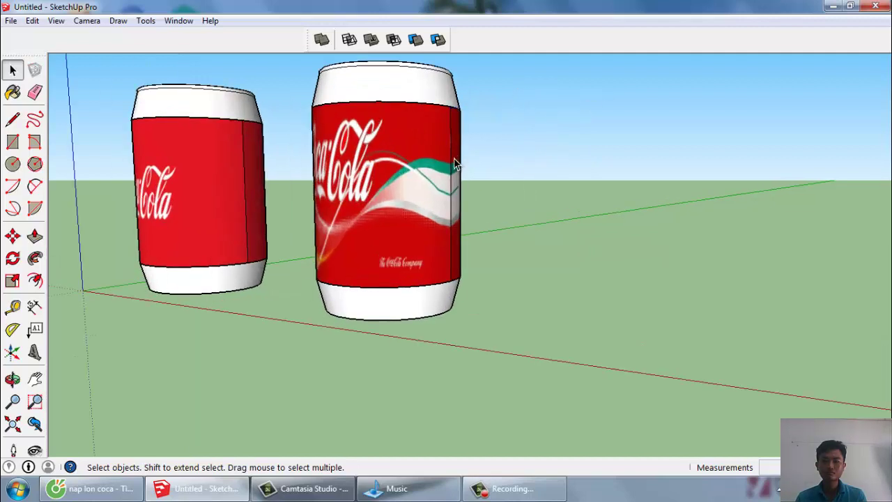
{"action": "key", "text": "Delete"}
{"action": "middle_click_drag", "start_coordinate": [479, 189], "coordinate": [322, 225]}
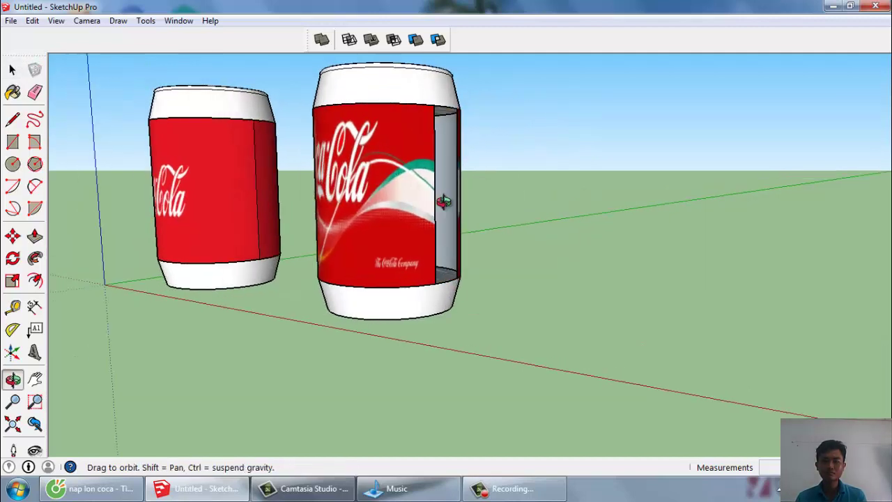
{"action": "key", "text": "ctrl+z"}
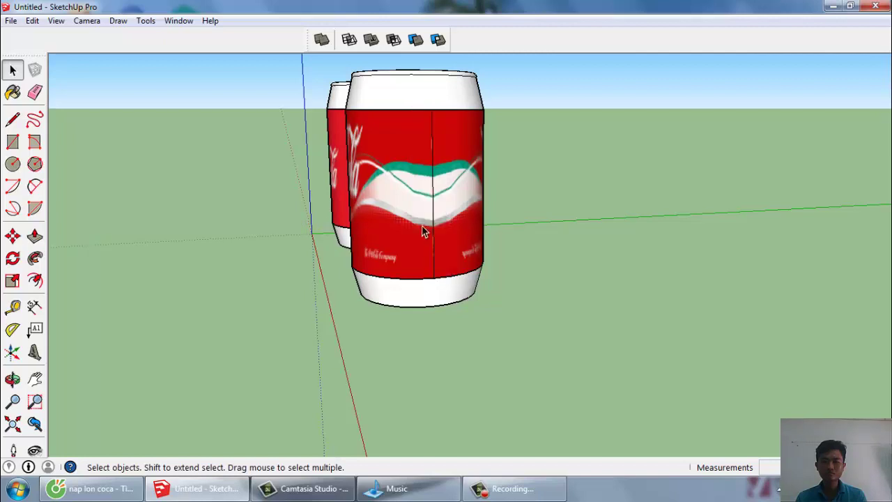
{"action": "scroll", "coordinate": [426, 209], "scroll_direction": "up", "scroll_amount": 2}
Try erasing the can's vertical seam edge, then undo the deletion.
{"action": "left_click", "coordinate": [426, 190]}
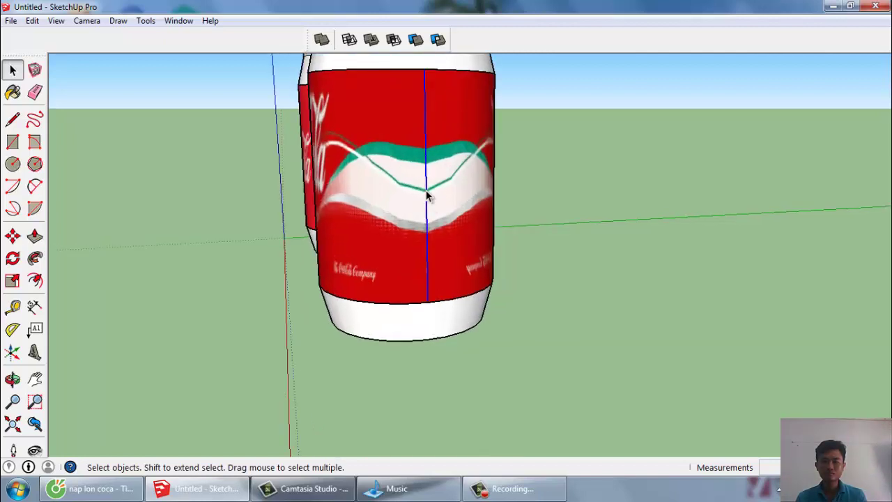
{"action": "key", "text": "h"}
{"action": "key", "text": "space"}
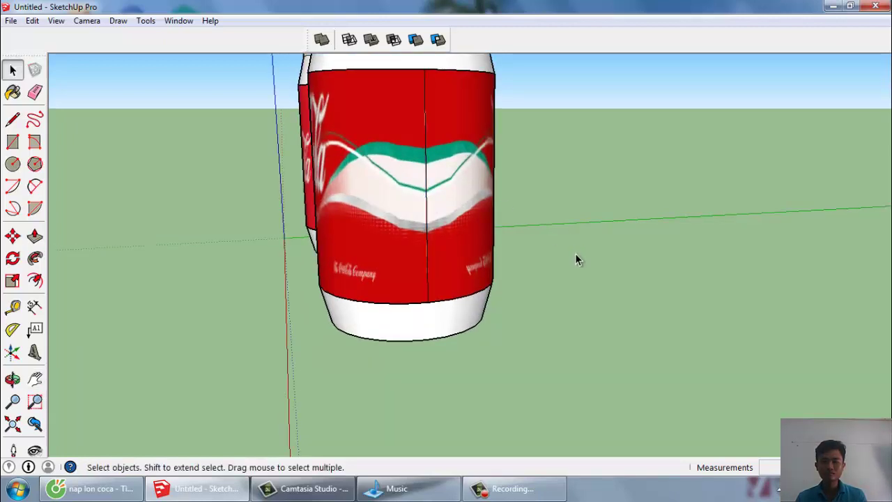
{"action": "scroll", "coordinate": [481, 201], "scroll_direction": "up", "scroll_amount": 1}
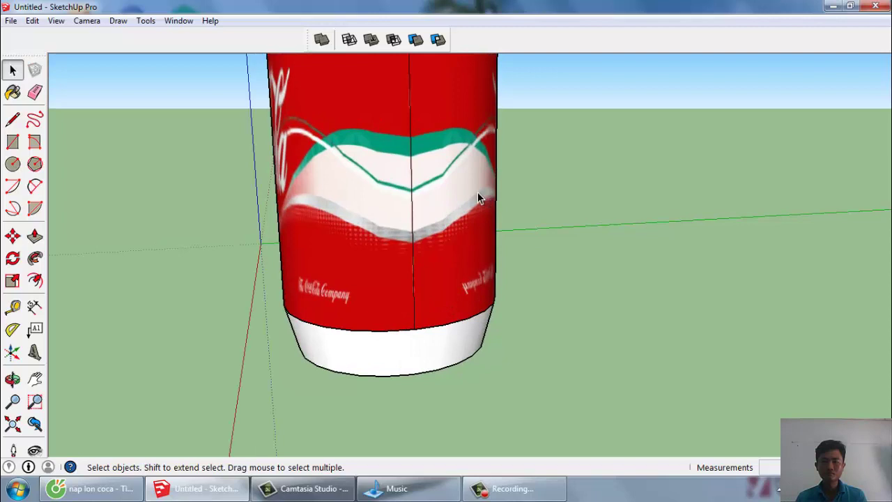
{"action": "left_click", "coordinate": [412, 161]}
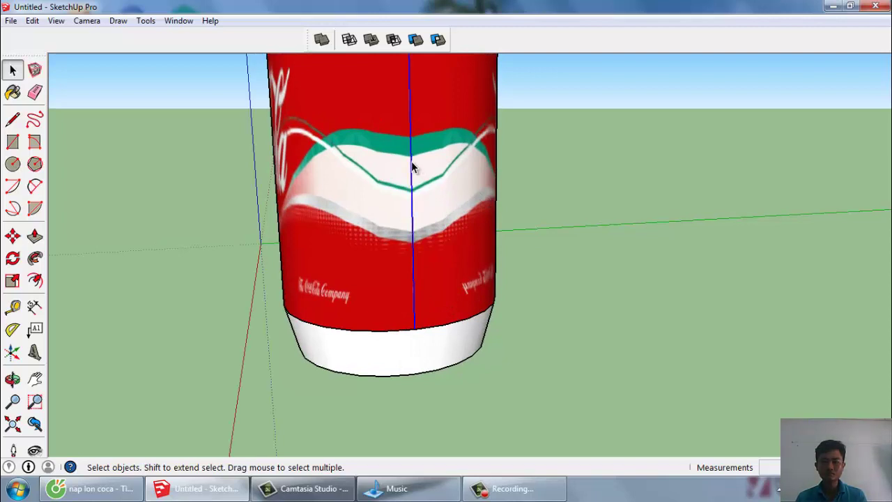
{"action": "key", "text": "Delete"}
{"action": "scroll", "coordinate": [563, 347], "scroll_direction": "down", "scroll_amount": 3}
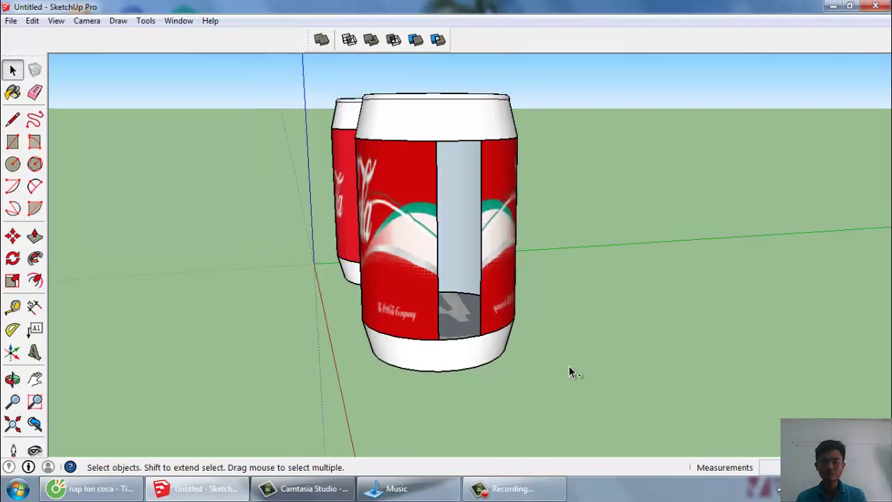
{"action": "key", "text": "ctrl+z"}
{"action": "scroll", "coordinate": [481, 159], "scroll_direction": "up", "scroll_amount": 2}
{"action": "scroll", "coordinate": [482, 159], "scroll_direction": "up", "scroll_amount": 2}
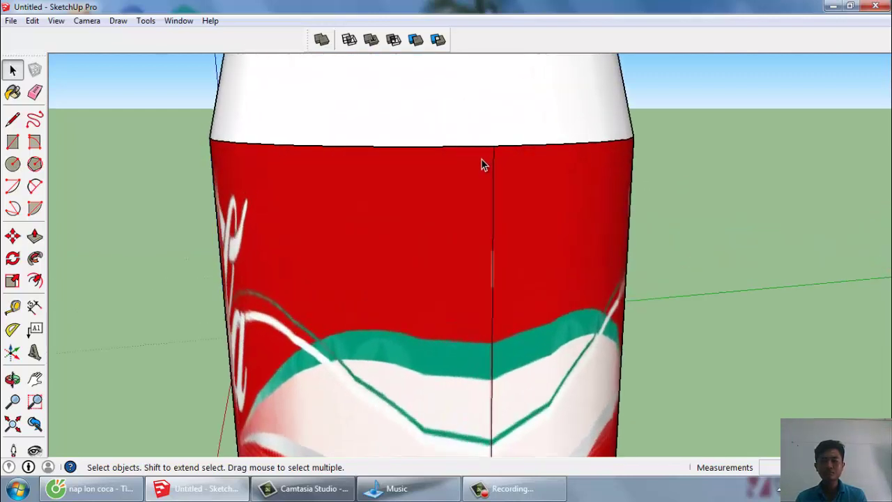
{"action": "mouse_move", "coordinate": [482, 160]}
{"action": "middle_mouse_down"}
{"action": "mouse_move", "coordinate": [537, 200]}
{"action": "mouse_move", "coordinate": [478, 229]}
{"action": "middle_mouse_up"}
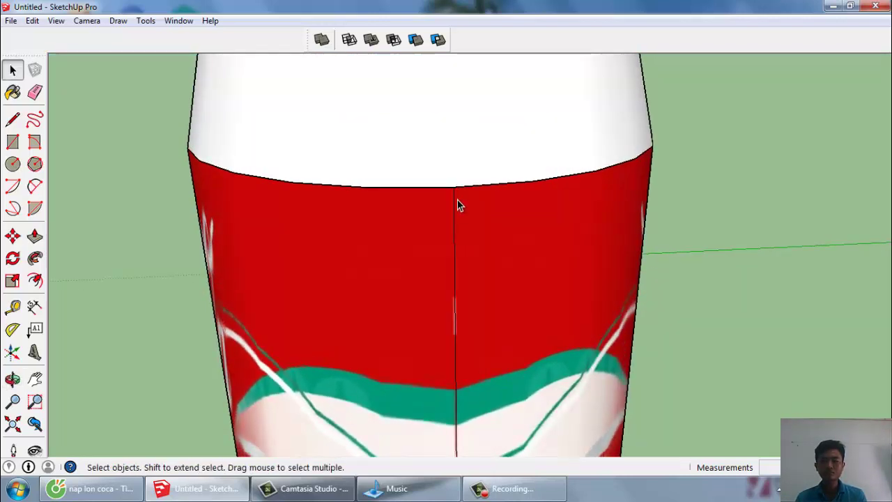
Hide the vertical seam edge from its right-click menu and zoom out to both cans.
{"action": "left_click", "coordinate": [455, 202]}
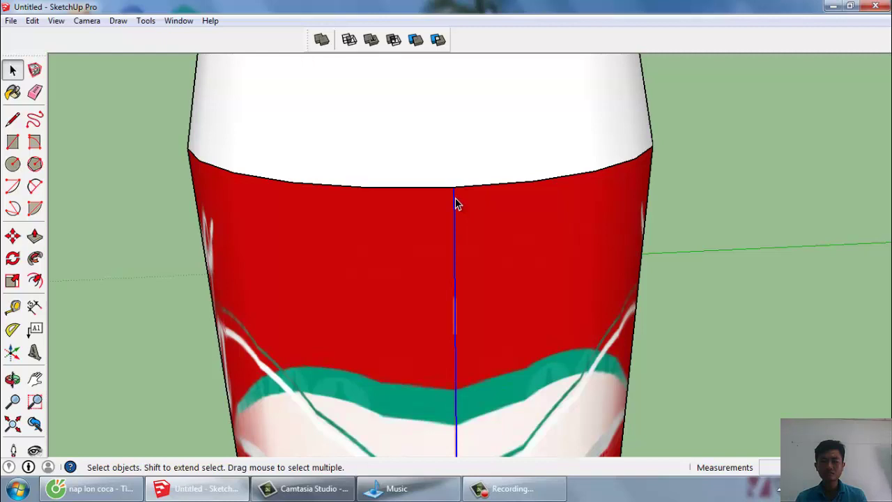
{"action": "right_click", "coordinate": [454, 199]}
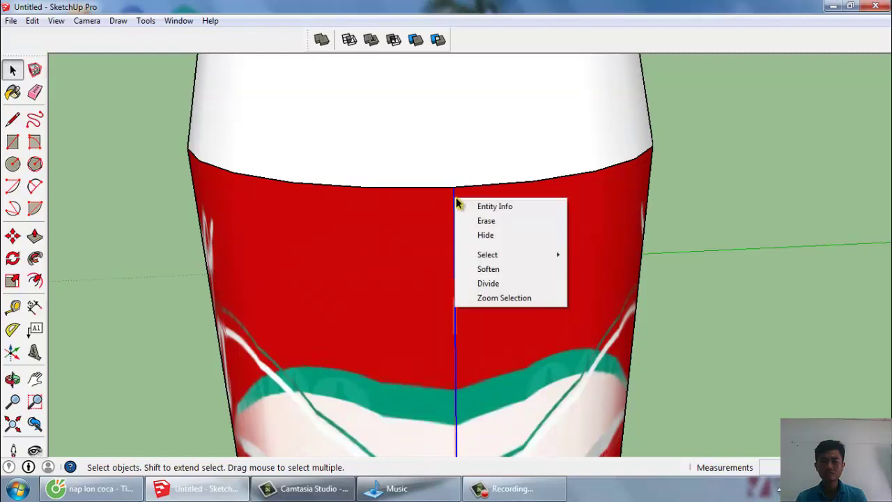
{"action": "left_click", "coordinate": [486, 235]}
{"action": "scroll", "coordinate": [636, 250], "scroll_direction": "down", "scroll_amount": 2}
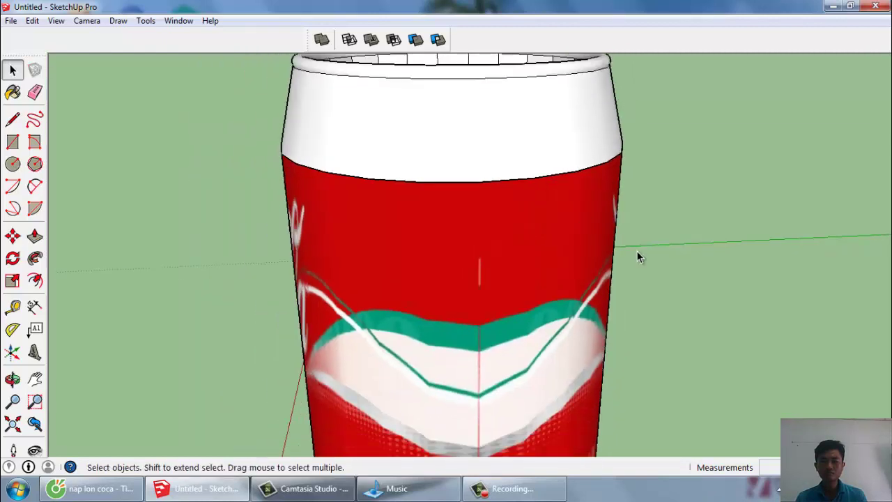
{"action": "scroll", "coordinate": [456, 198], "scroll_direction": "down", "scroll_amount": 3}
{"action": "mouse_move", "coordinate": [820, 302]}
{"action": "middle_mouse_down"}
{"action": "mouse_move", "coordinate": [494, 220]}
{"action": "mouse_move", "coordinate": [514, 166]}
{"action": "mouse_move", "coordinate": [347, 192]}
{"action": "mouse_move", "coordinate": [433, 277]}
{"action": "middle_mouse_up"}
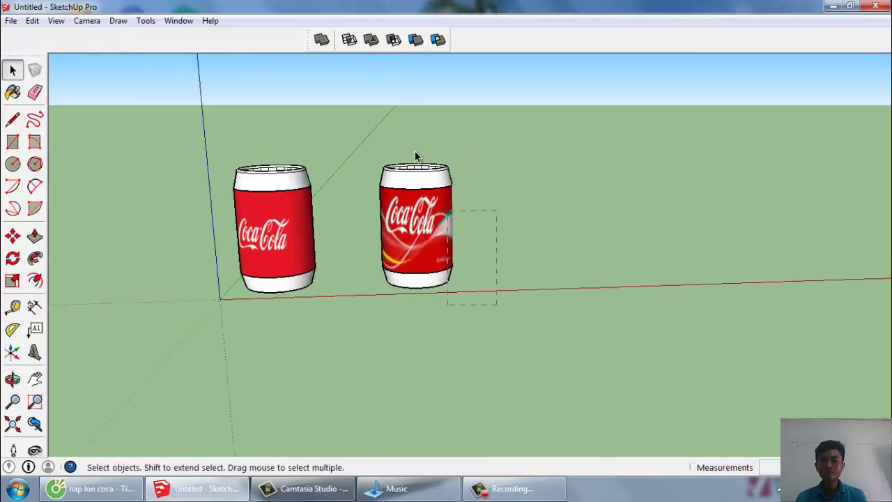
Copy the wave-labelled can to the right with Move and Ctrl, then reopen the images folder.
{"action": "left_click_drag", "start_coordinate": [380, 117], "coordinate": [372, 122]}
{"action": "key", "text": "m"}
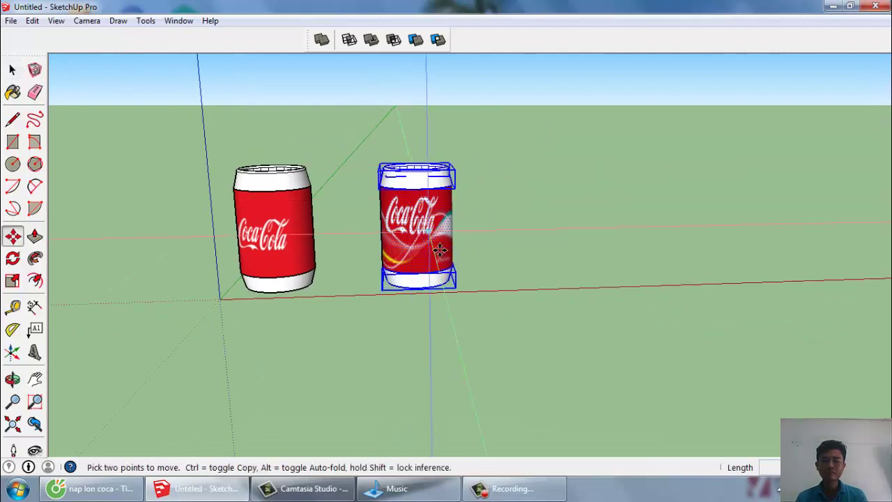
{"action": "left_click", "coordinate": [456, 289]}
{"action": "key", "text": "ctrl"}
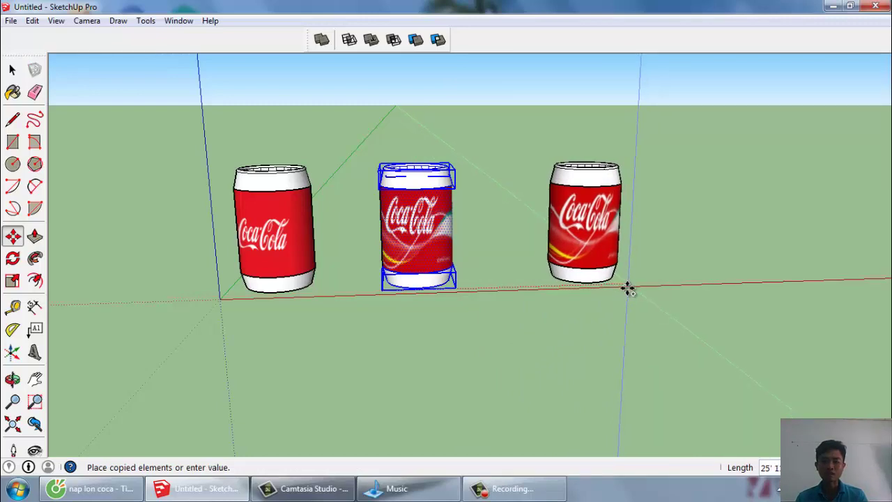
{"action": "left_click", "coordinate": [628, 289]}
{"action": "key", "text": "space"}
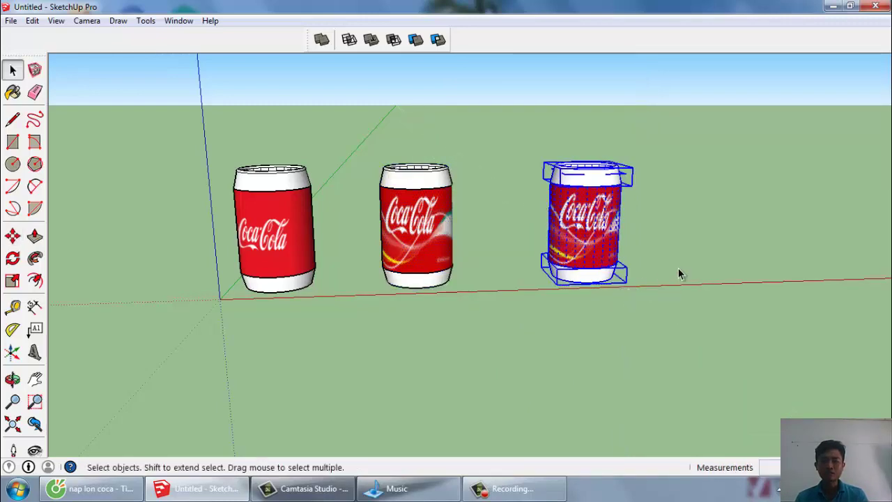
{"action": "mouse_move", "coordinate": [678, 268]}
{"action": "middle_mouse_down"}
{"action": "mouse_move", "coordinate": [217, 213]}
{"action": "mouse_move", "coordinate": [204, 226]}
{"action": "mouse_move", "coordinate": [481, 437]}
{"action": "middle_mouse_up"}
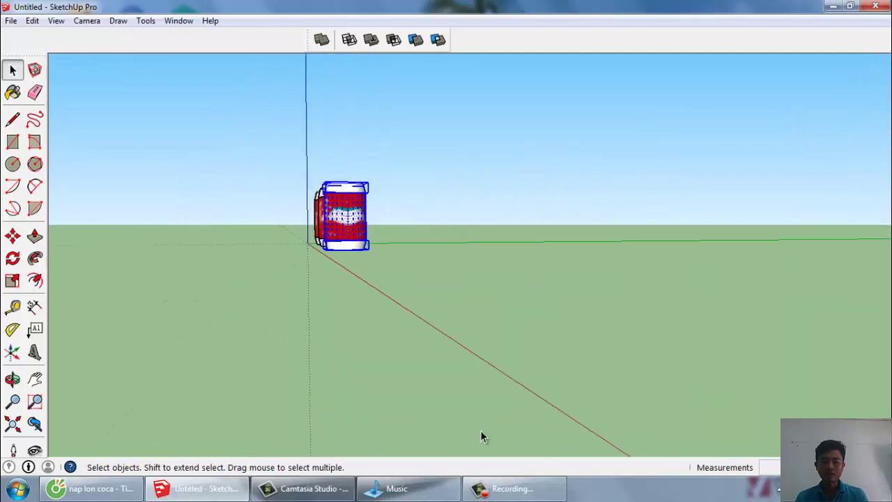
{"action": "left_click", "coordinate": [447, 491]}
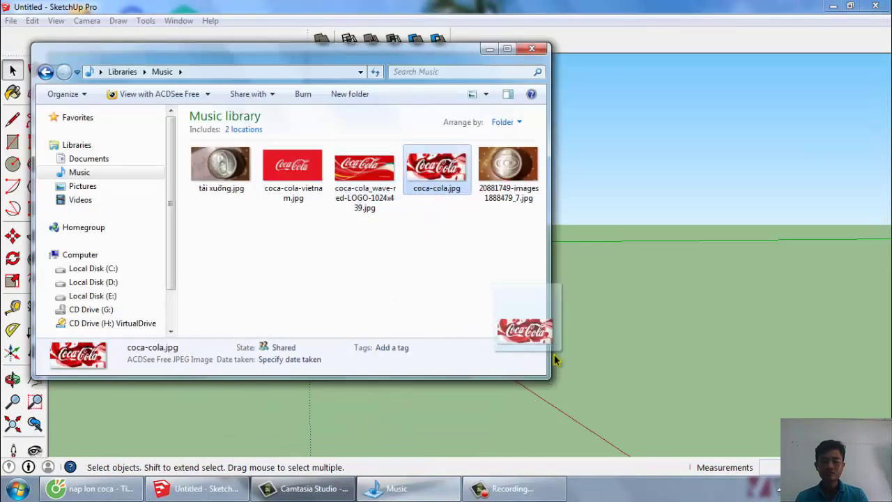
Place the coca-cola.jpg image into the model and orbit around it beside the cans.
{"action": "left_click_drag", "start_coordinate": [430, 184], "coordinate": [589, 352]}
{"action": "key", "text": "s"}
{"action": "left_click", "coordinate": [490, 50]}
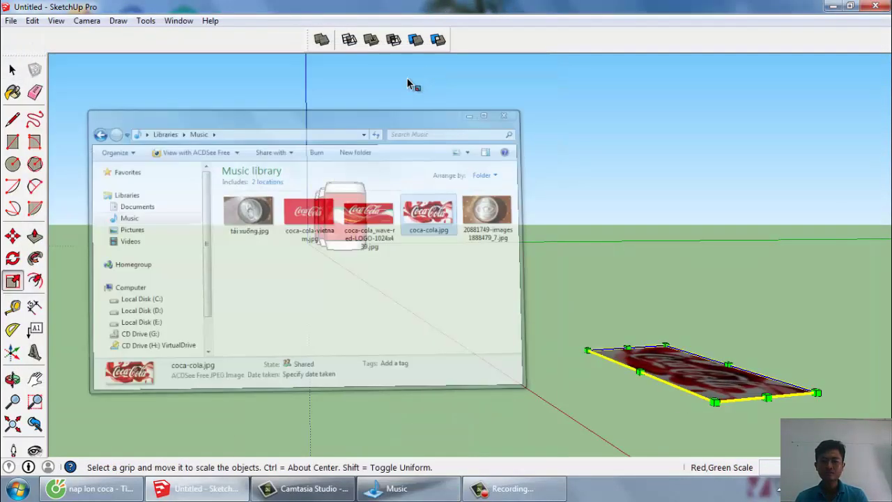
{"action": "scroll", "coordinate": [295, 244], "scroll_direction": "down", "scroll_amount": 5}
{"action": "middle_click_drag", "start_coordinate": [475, 342], "coordinate": [456, 336]}
{"action": "scroll", "coordinate": [390, 193], "scroll_direction": "down", "scroll_amount": 3}
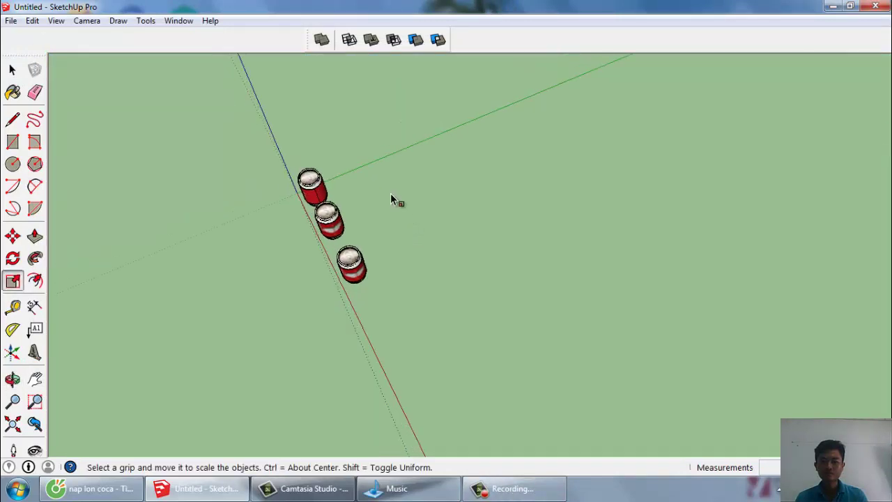
{"action": "scroll", "coordinate": [377, 180], "scroll_direction": "down", "scroll_amount": 3}
{"action": "scroll", "coordinate": [488, 394], "scroll_direction": "up", "scroll_amount": 3}
{"action": "scroll", "coordinate": [480, 372], "scroll_direction": "up", "scroll_amount": 2}
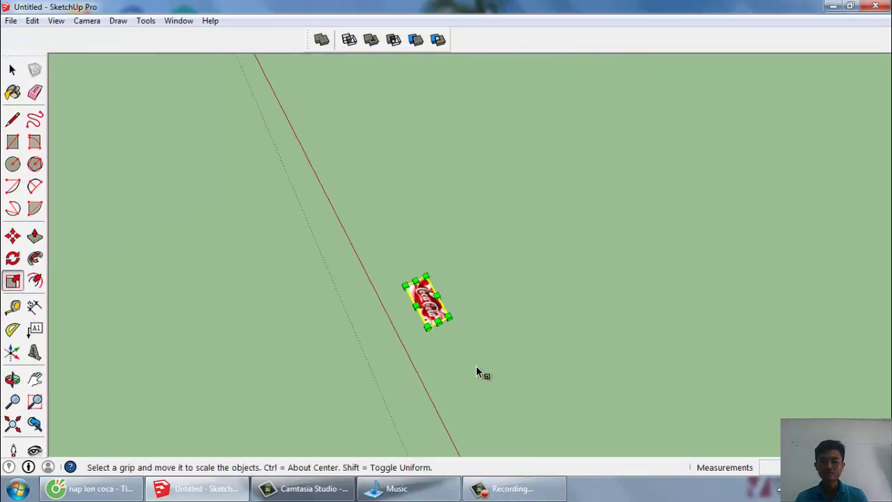
{"action": "scroll", "coordinate": [472, 404], "scroll_direction": "up", "scroll_amount": 3}
{"action": "middle_click_drag", "start_coordinate": [472, 405], "coordinate": [434, 286]}
{"action": "scroll", "coordinate": [354, 124], "scroll_direction": "up", "scroll_amount": 2}
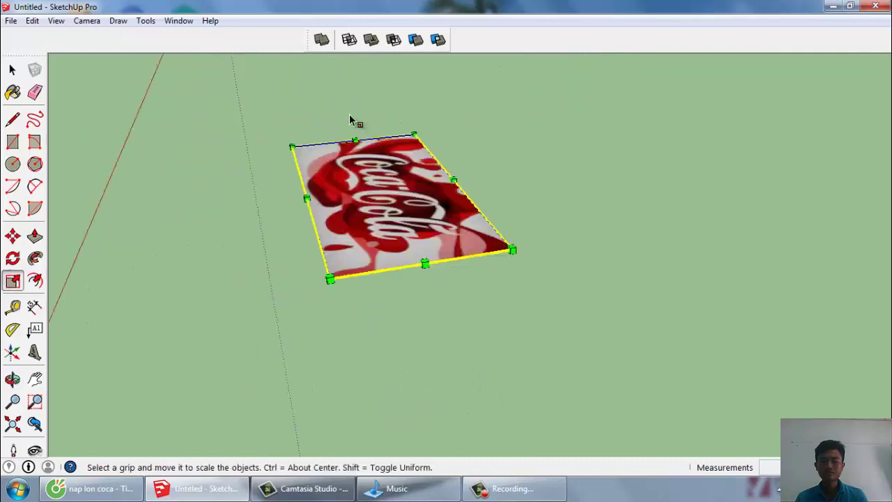
{"action": "scroll", "coordinate": [343, 139], "scroll_direction": "up", "scroll_amount": 2}
{"action": "scroll", "coordinate": [342, 139], "scroll_direction": "down", "scroll_amount": 3}
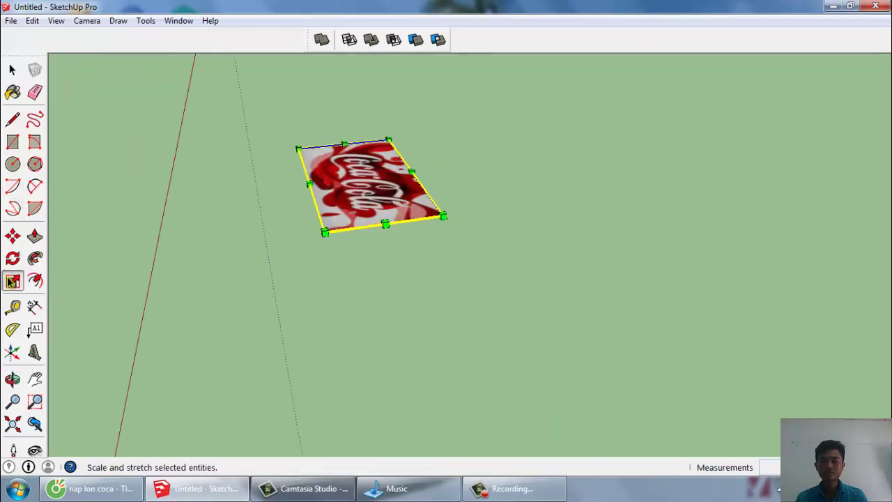
Rotate the logo image 90° about its edge so it stands upright.
{"action": "left_click", "coordinate": [13, 256]}
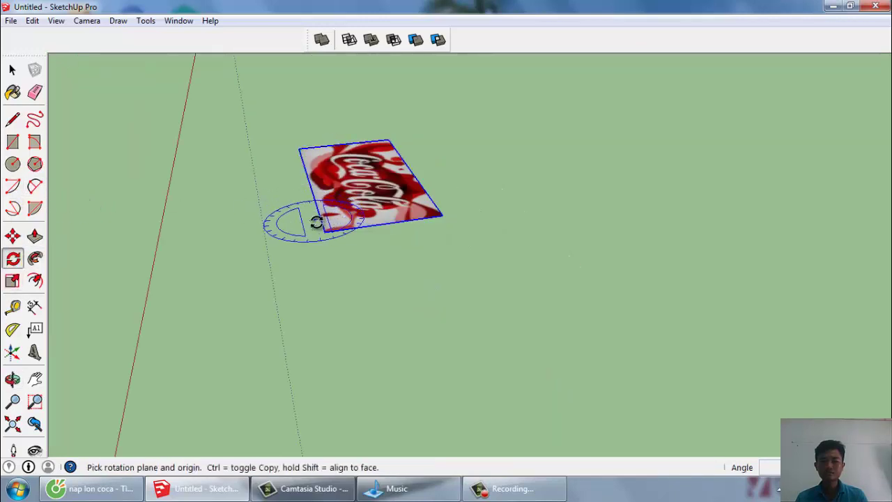
{"action": "mouse_move", "coordinate": [328, 231]}
{"action": "middle_mouse_down"}
{"action": "mouse_move", "coordinate": [334, 210]}
{"action": "mouse_move", "coordinate": [335, 225]}
{"action": "middle_mouse_up"}
{"action": "scroll", "coordinate": [326, 244], "scroll_direction": "down", "scroll_amount": 2}
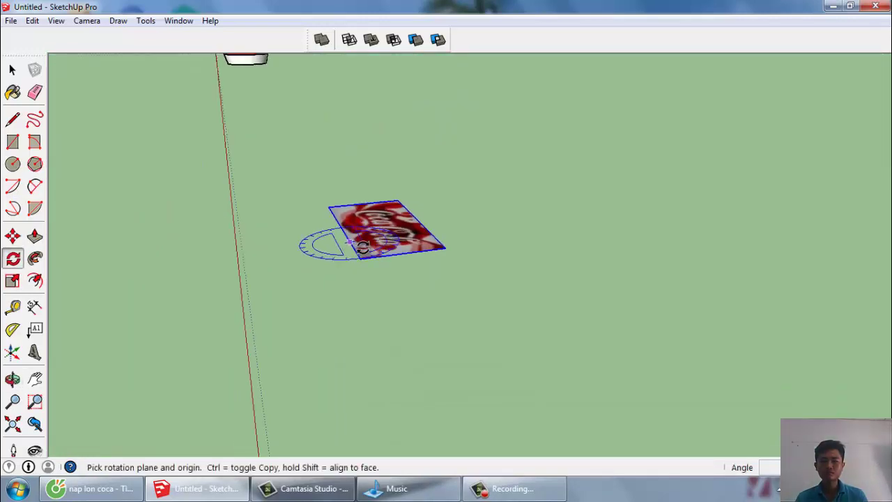
{"action": "scroll", "coordinate": [390, 272], "scroll_direction": "up", "scroll_amount": 2}
{"action": "scroll", "coordinate": [388, 270], "scroll_direction": "up", "scroll_amount": 4}
{"action": "scroll", "coordinate": [388, 270], "scroll_direction": "down", "scroll_amount": 3}
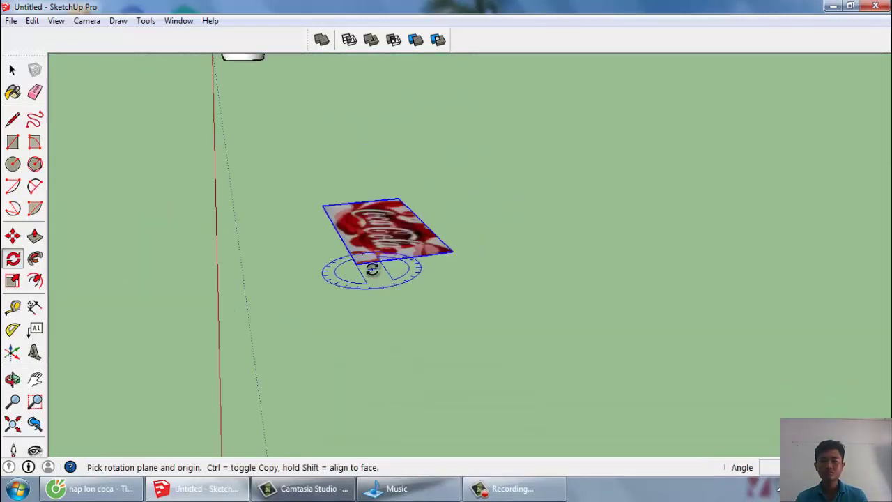
{"action": "middle_click_drag", "start_coordinate": [369, 263], "coordinate": [367, 233]}
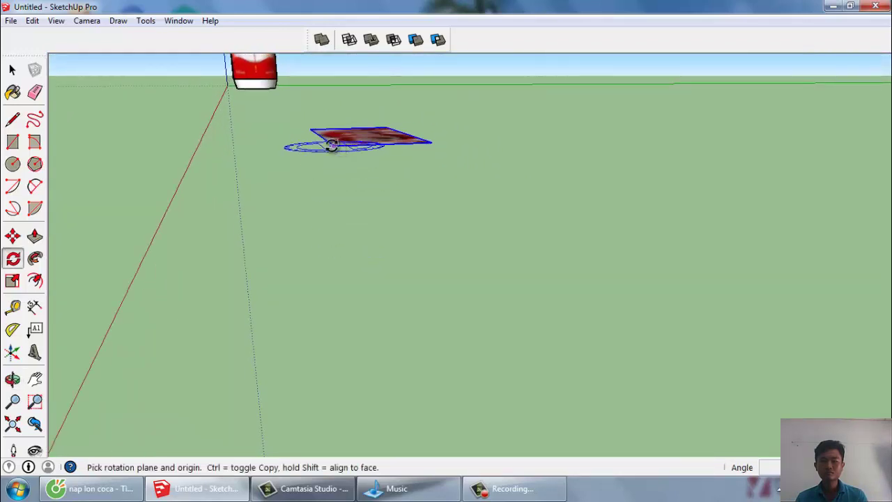
{"action": "middle_click_drag", "start_coordinate": [328, 146], "coordinate": [297, 134]}
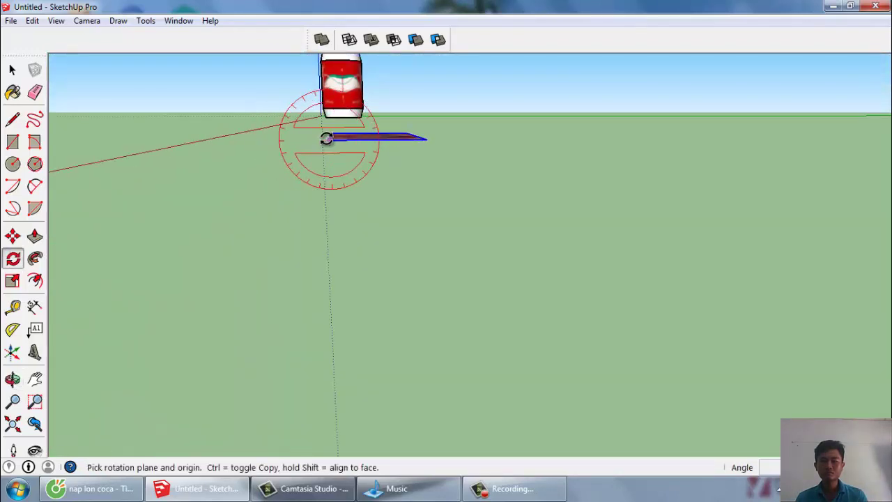
{"action": "left_click", "coordinate": [328, 138]}
{"action": "left_click", "coordinate": [420, 138]}
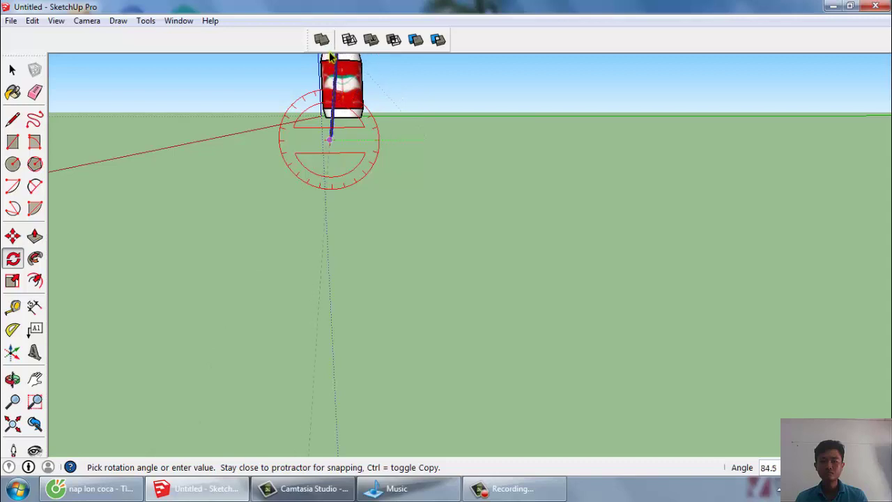
{"action": "scroll", "coordinate": [360, 271], "scroll_direction": "down", "scroll_amount": 2}
{"action": "scroll", "coordinate": [357, 258], "scroll_direction": "down", "scroll_amount": 1}
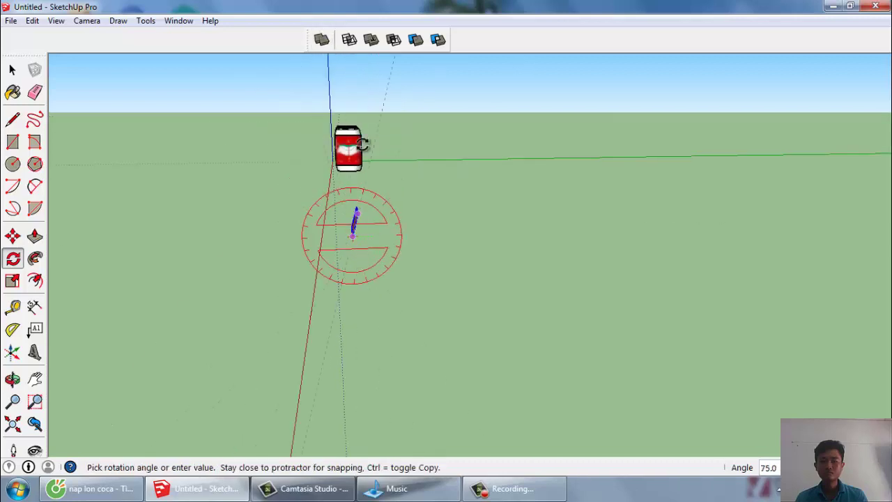
{"action": "left_click", "coordinate": [350, 93]}
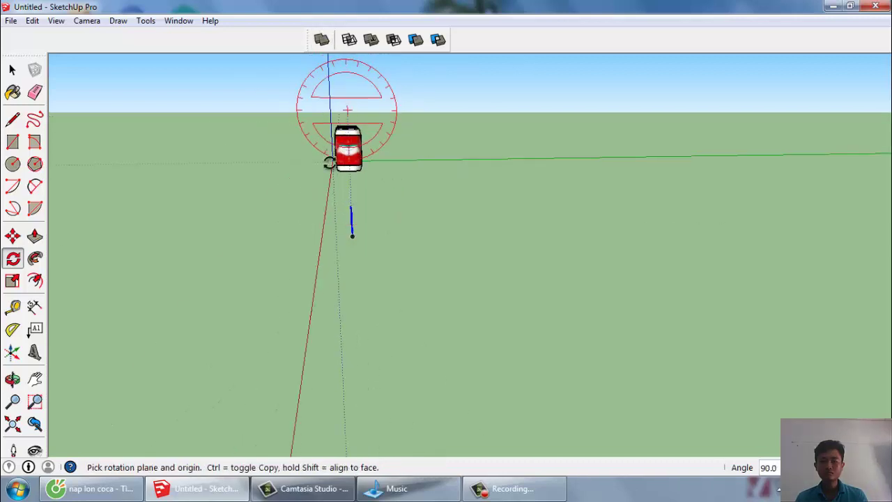
{"action": "key", "text": "space"}
{"action": "middle_click_drag", "start_coordinate": [310, 222], "coordinate": [562, 261]}
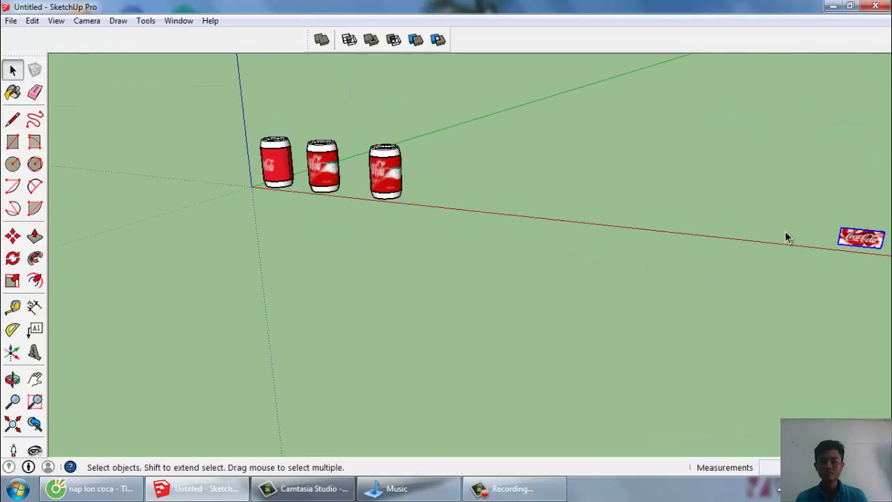
Move the upright logo image against the side of the third can.
{"action": "key", "text": "m"}
{"action": "left_click", "coordinate": [840, 244]}
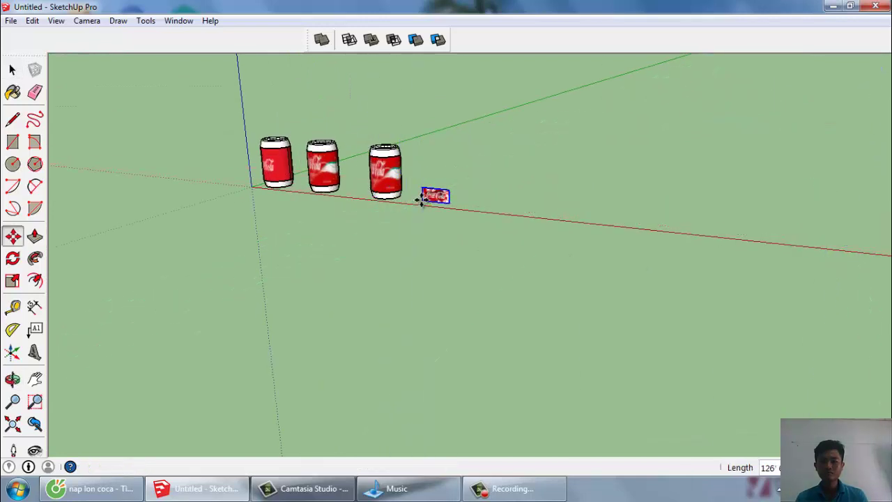
{"action": "scroll", "coordinate": [422, 200], "scroll_direction": "up", "scroll_amount": 1}
{"action": "scroll", "coordinate": [446, 216], "scroll_direction": "up", "scroll_amount": 1}
{"action": "scroll", "coordinate": [436, 241], "scroll_direction": "up", "scroll_amount": 3}
{"action": "scroll", "coordinate": [533, 267], "scroll_direction": "up", "scroll_amount": 2}
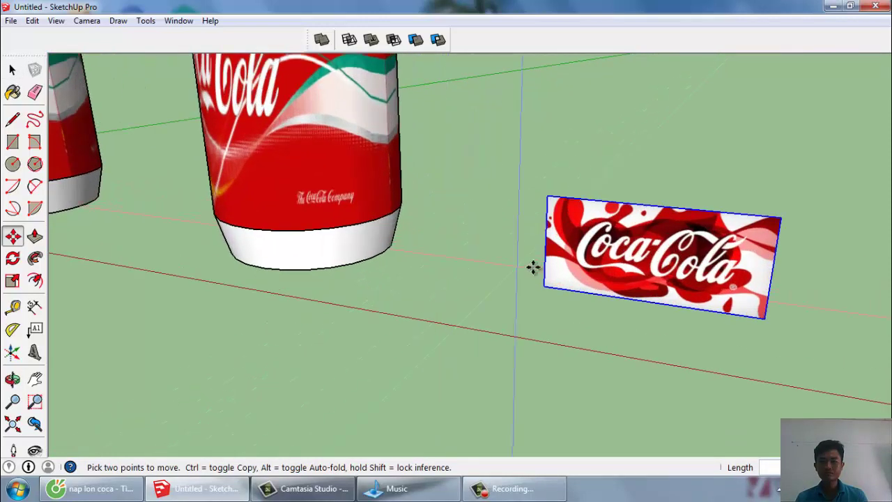
{"action": "left_click", "coordinate": [542, 284]}
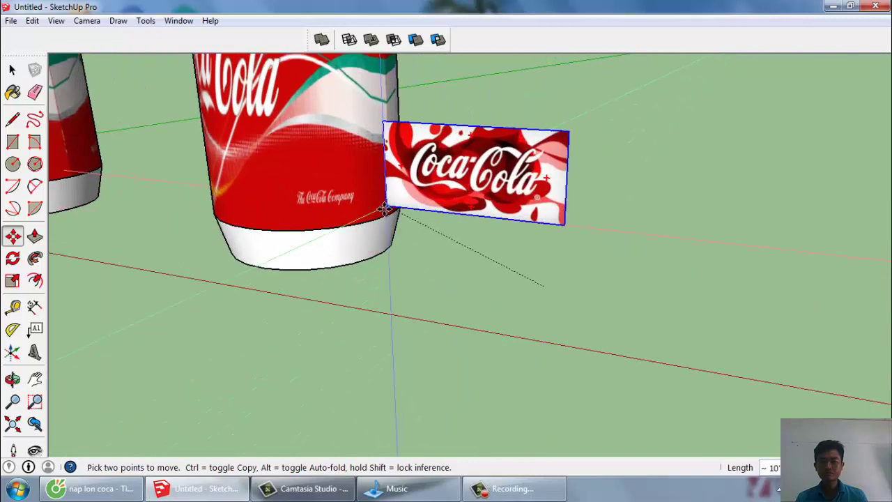
{"action": "mouse_move", "coordinate": [398, 214]}
{"action": "middle_mouse_down"}
{"action": "mouse_move", "coordinate": [460, 332]}
{"action": "mouse_move", "coordinate": [475, 190]}
{"action": "middle_mouse_up"}
{"action": "scroll", "coordinate": [535, 314], "scroll_direction": "down", "scroll_amount": 2}
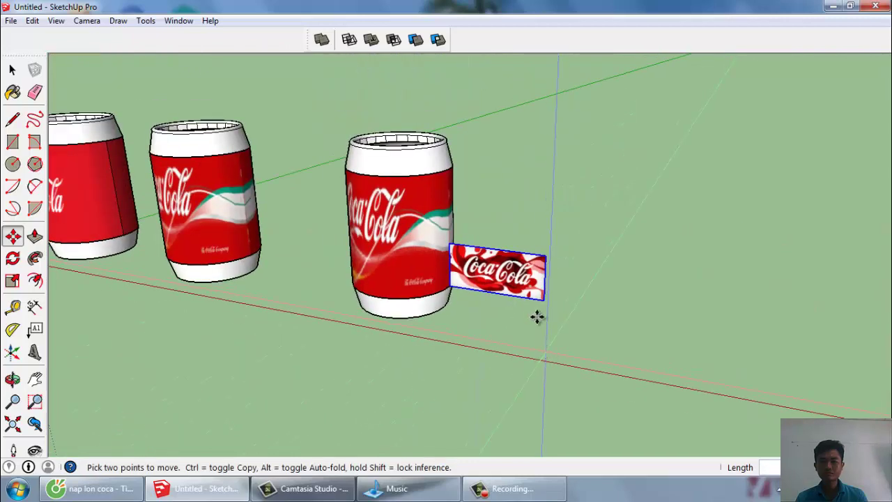
{"action": "scroll", "coordinate": [516, 293], "scroll_direction": "up", "scroll_amount": 1}
{"action": "scroll", "coordinate": [432, 279], "scroll_direction": "up", "scroll_amount": 3}
Stretch the logo image taller with the Scale tool's top grip to match the can.
{"action": "left_click", "coordinate": [35, 259]}
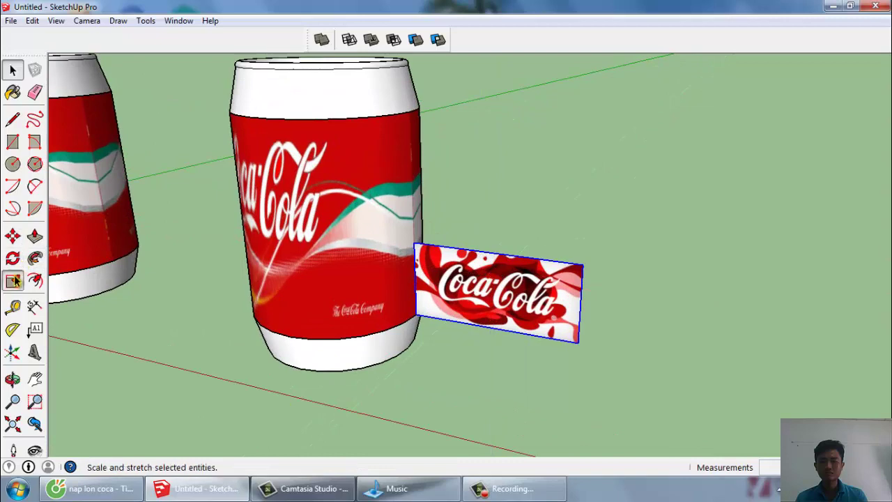
{"action": "left_click", "coordinate": [12, 280]}
{"action": "left_click_drag", "start_coordinate": [493, 252], "coordinate": [495, 116]}
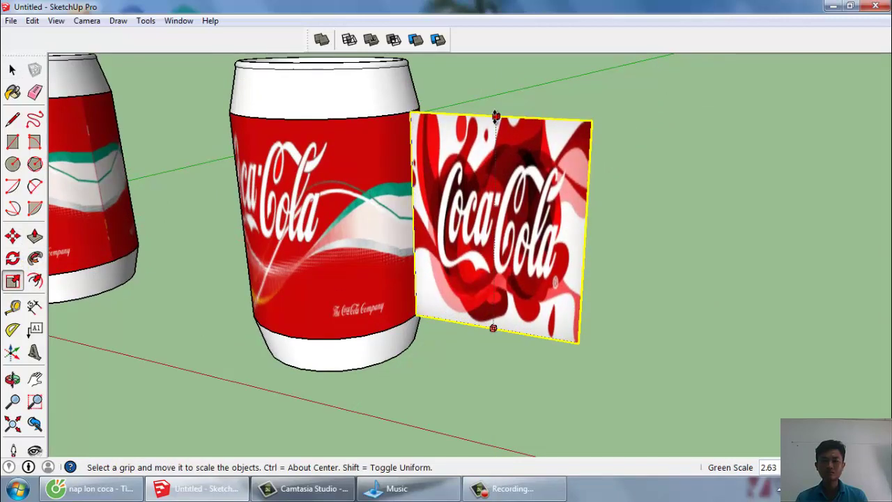
{"action": "scroll", "coordinate": [596, 225], "scroll_direction": "down", "scroll_amount": 2}
{"action": "left_click", "coordinate": [13, 70]}
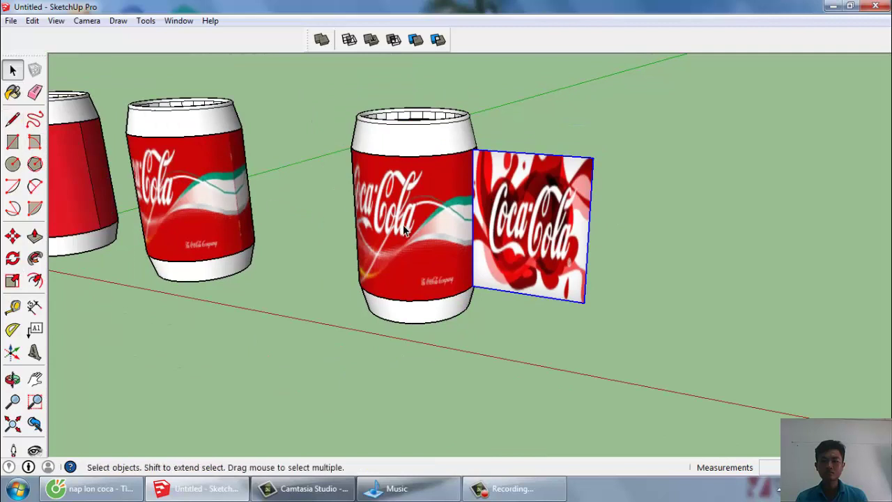
{"action": "left_click", "coordinate": [13, 92]}
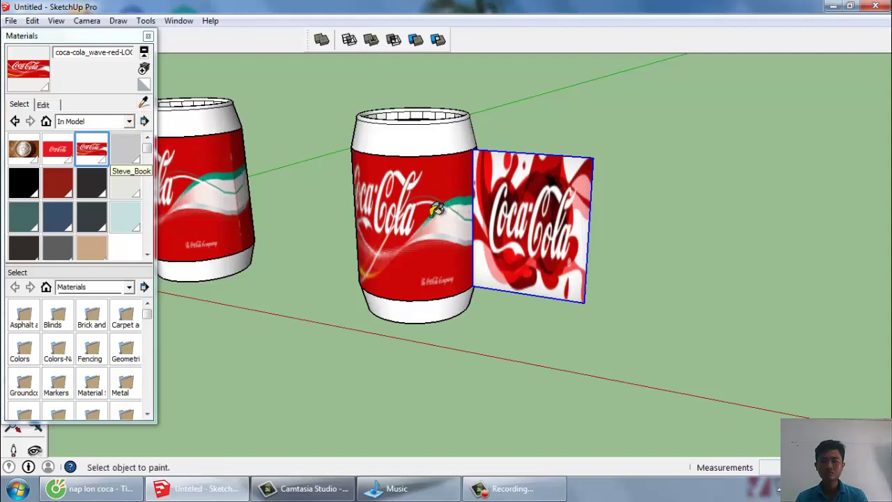
{"action": "key", "text": "space"}
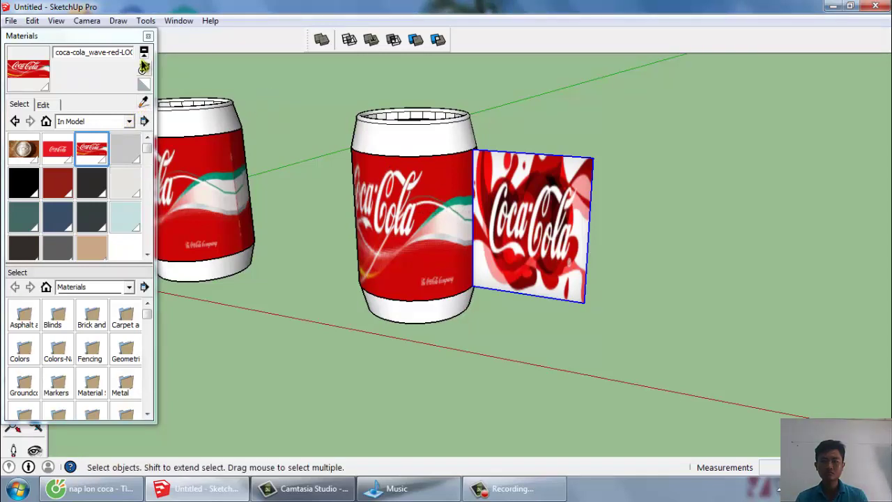
{"action": "left_click", "coordinate": [147, 37]}
{"action": "middle_click_drag", "start_coordinate": [528, 237], "coordinate": [578, 223]}
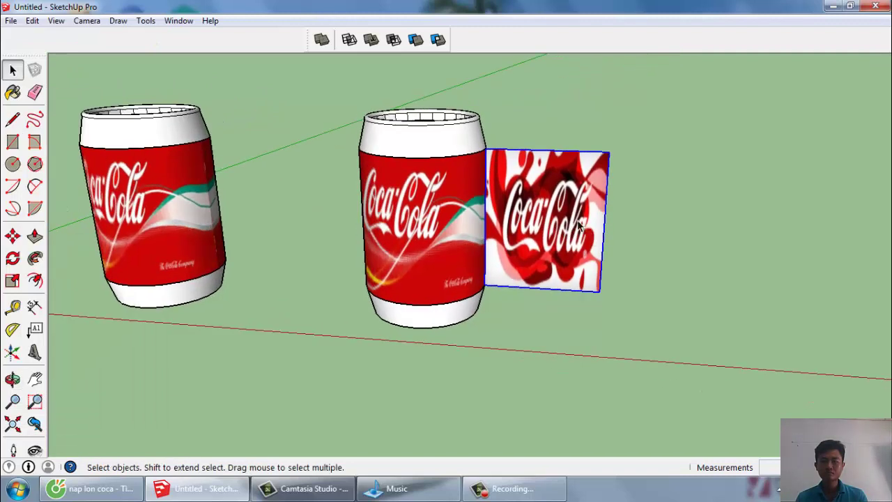
Explode the logo image and paint the third can's body with its sampled coca-cola material.
{"action": "right_click", "coordinate": [555, 206]}
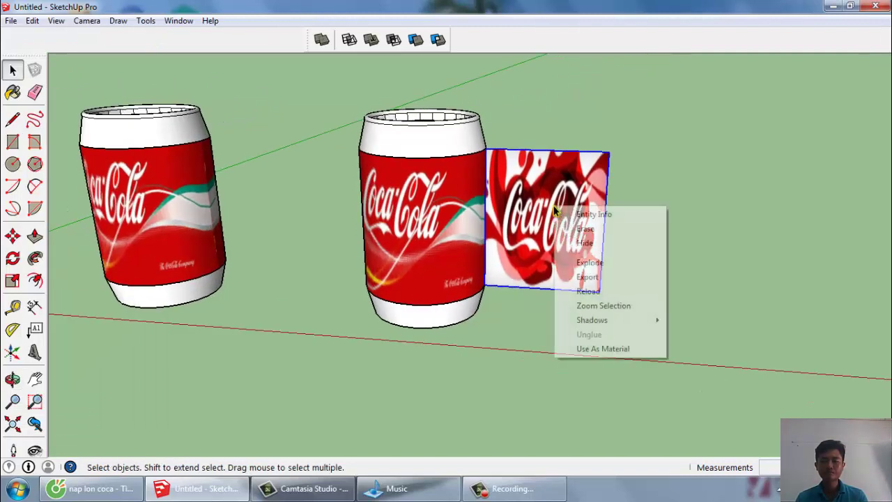
{"action": "left_click", "coordinate": [589, 262]}
{"action": "left_click", "coordinate": [12, 92]}
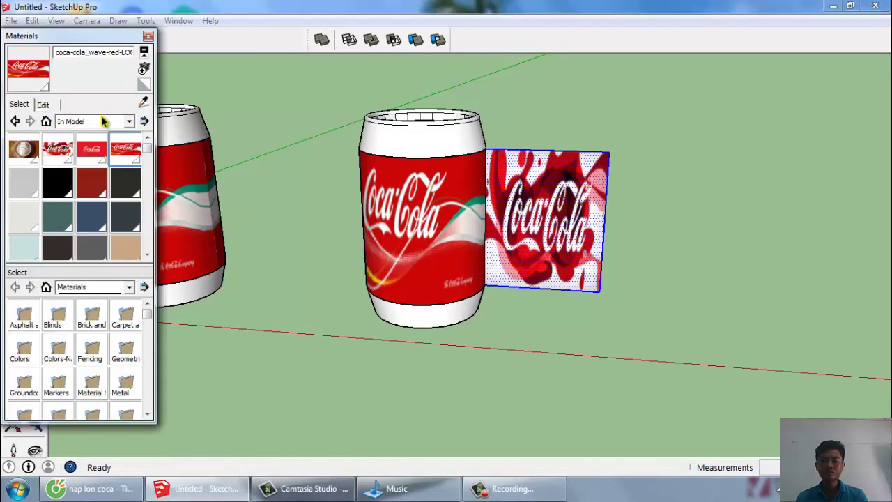
{"action": "left_click", "coordinate": [142, 105]}
{"action": "left_click", "coordinate": [531, 204]}
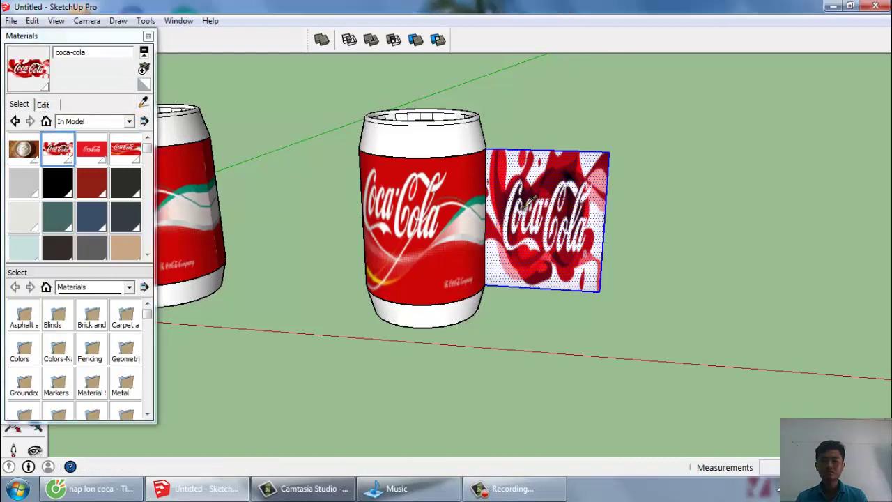
{"action": "left_click", "coordinate": [429, 209]}
{"action": "key", "text": "space"}
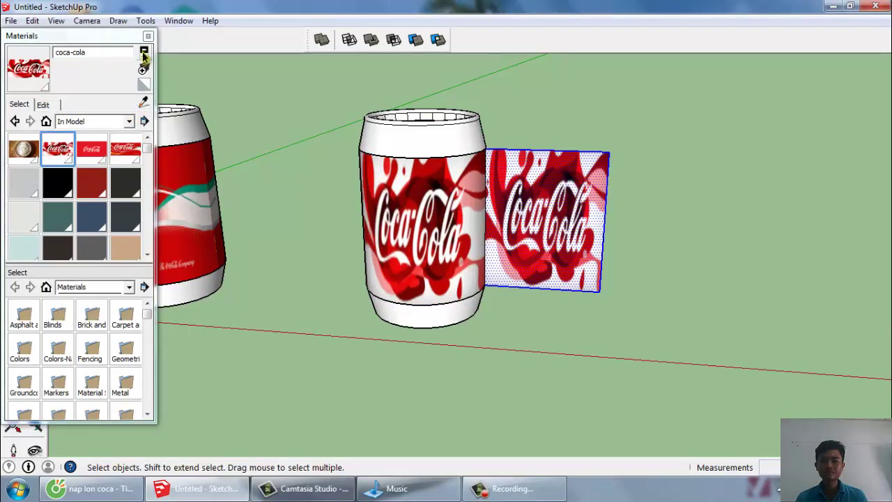
{"action": "left_click", "coordinate": [147, 37]}
{"action": "mouse_move", "coordinate": [471, 241]}
{"action": "middle_mouse_down"}
{"action": "mouse_move", "coordinate": [492, 292]}
{"action": "mouse_move", "coordinate": [637, 191]}
{"action": "mouse_move", "coordinate": [481, 246]}
{"action": "mouse_move", "coordinate": [611, 303]}
{"action": "mouse_move", "coordinate": [534, 313]}
{"action": "mouse_move", "coordinate": [293, 277]}
{"action": "middle_mouse_up"}
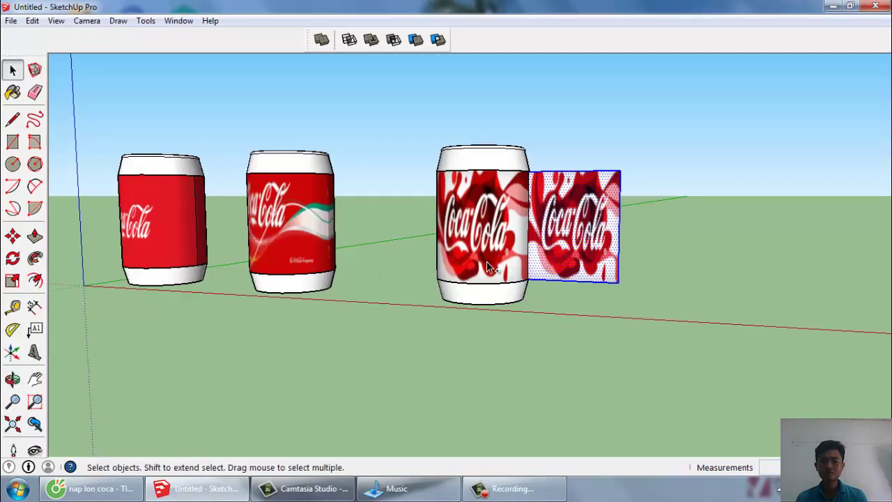
Undo the can's paint and stretch the logo image slightly wider along the red axis.
{"action": "key", "text": "ctrl+z"}
{"action": "left_click", "coordinate": [12, 281]}
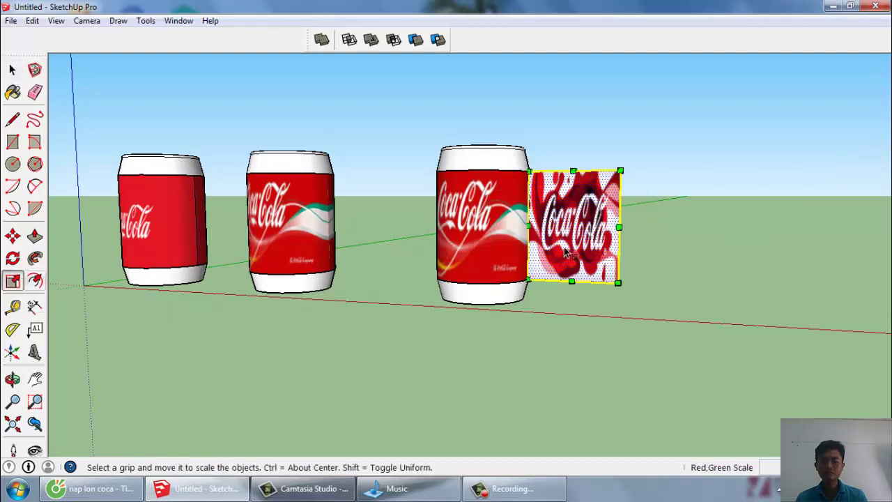
{"action": "left_click_drag", "start_coordinate": [620, 227], "coordinate": [639, 228]}
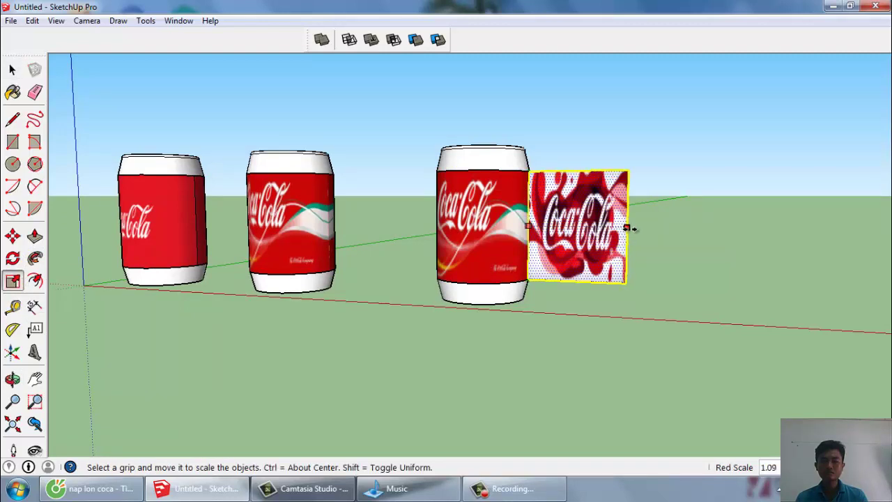
{"action": "key", "text": "space"}
{"action": "scroll", "coordinate": [621, 237], "scroll_direction": "up", "scroll_amount": 2}
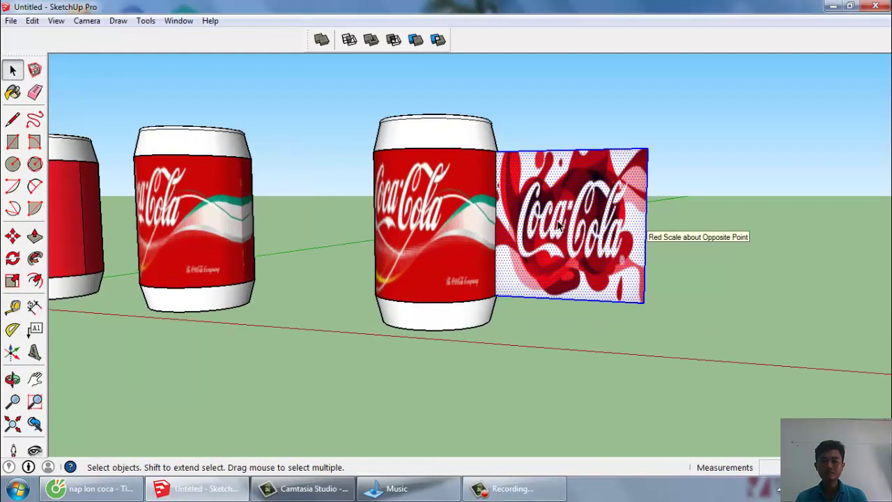
Sample the image face's material with the eyedropper and apply it to the third can's body.
{"action": "right_click", "coordinate": [533, 209]}
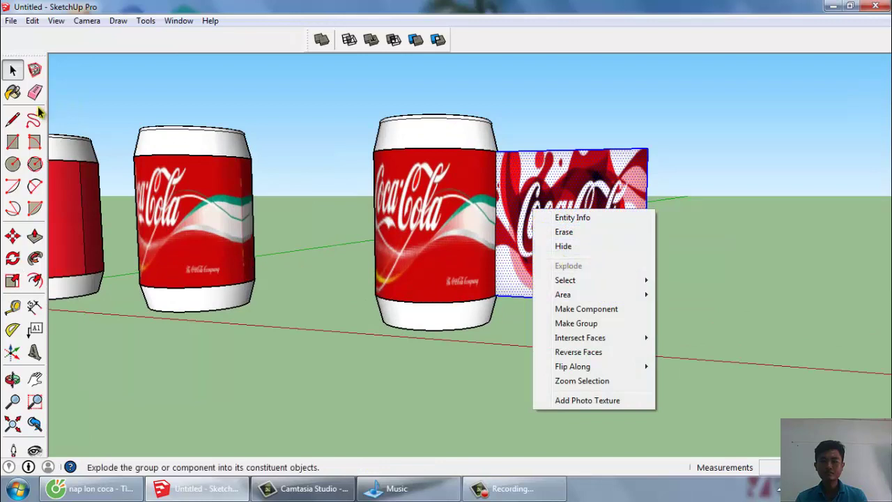
{"action": "left_click", "coordinate": [13, 94]}
{"action": "left_click", "coordinate": [145, 105]}
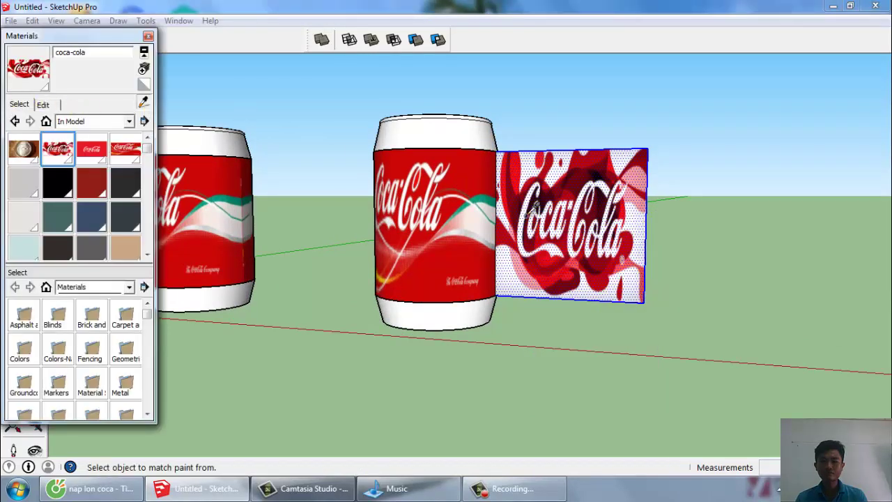
{"action": "left_click", "coordinate": [521, 209]}
{"action": "left_click", "coordinate": [439, 207]}
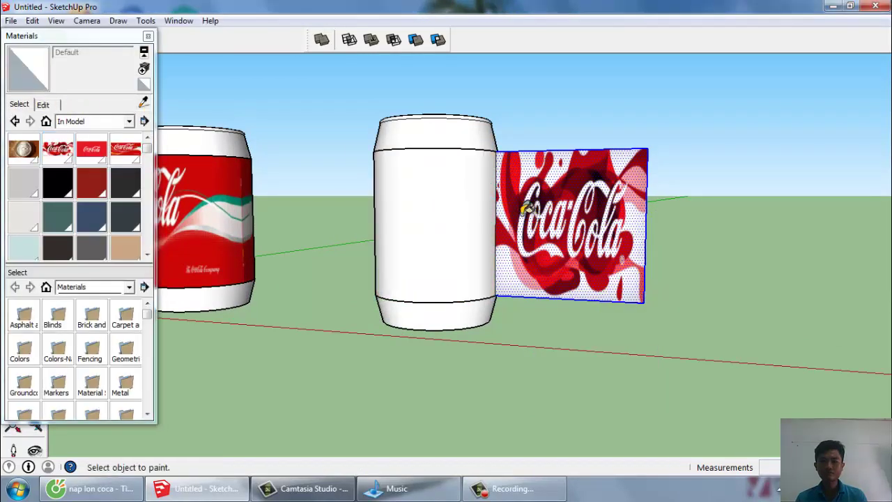
{"action": "key", "text": "space"}
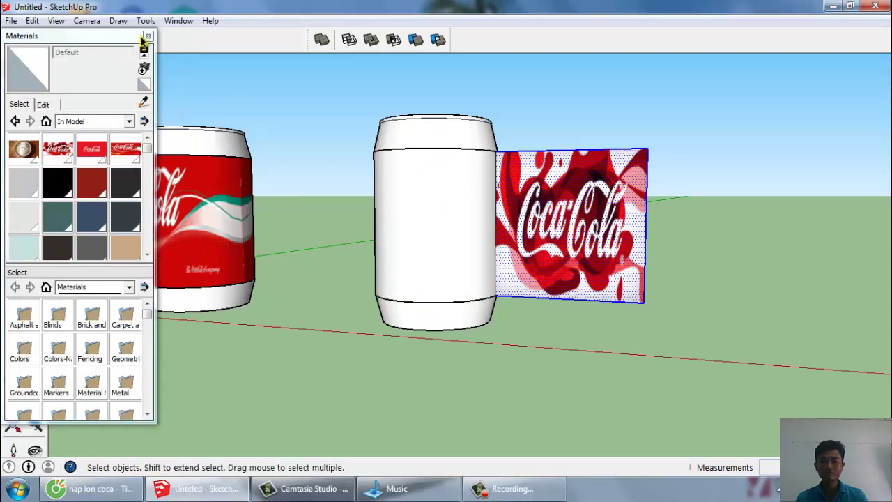
Reopen Materials, abandon the sampling, and orbit the view over the cans.
{"action": "left_click", "coordinate": [148, 35]}
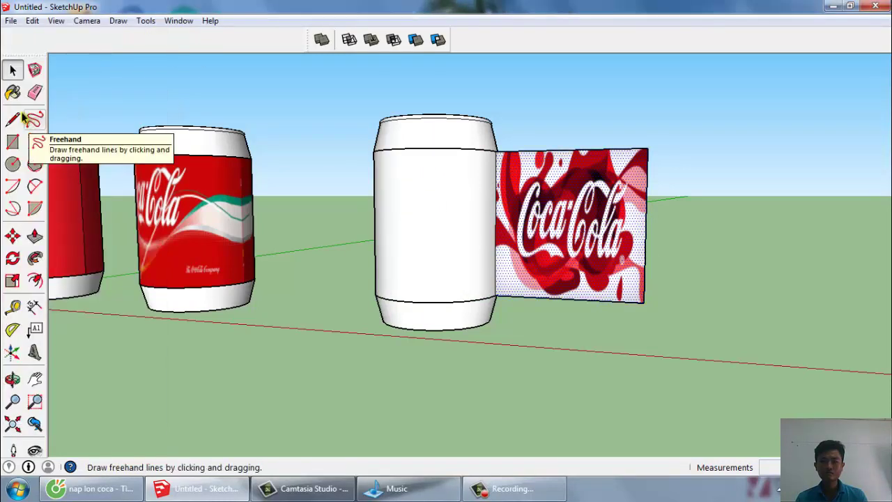
{"action": "left_click", "coordinate": [13, 93]}
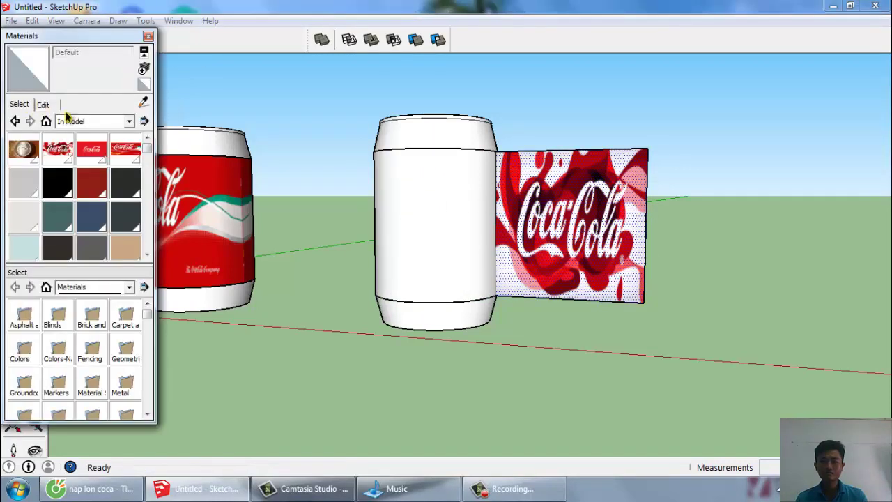
{"action": "left_click", "coordinate": [144, 104]}
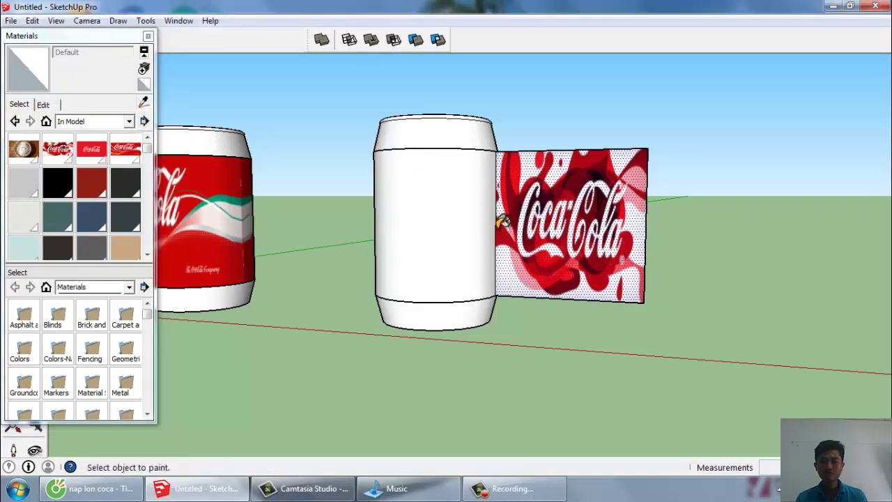
{"action": "key", "text": "space"}
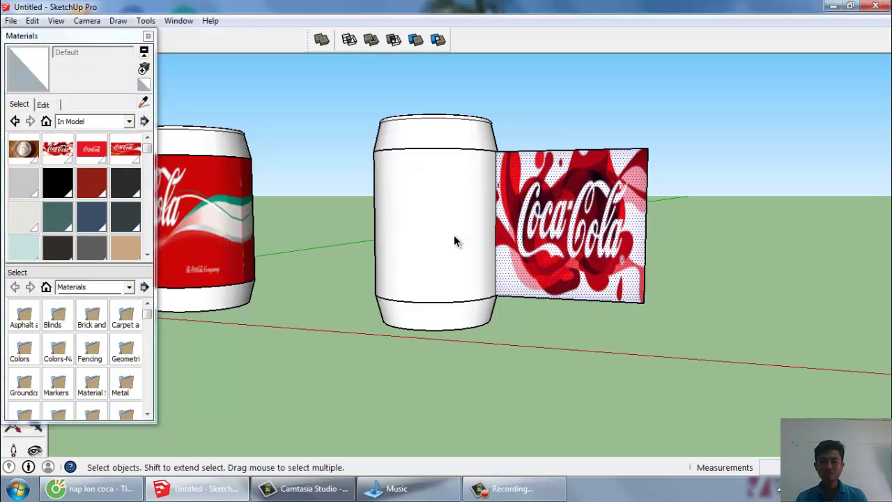
{"action": "middle_click_drag", "start_coordinate": [454, 243], "coordinate": [239, 114]}
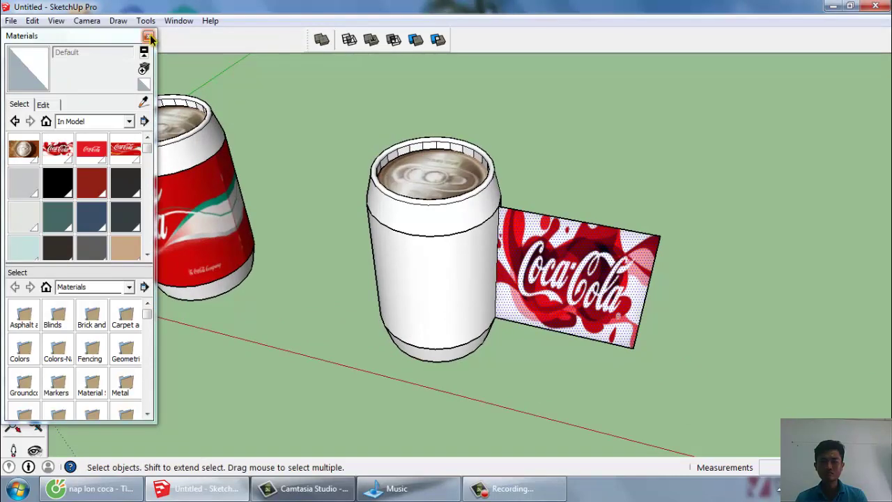
{"action": "left_click", "coordinate": [149, 37]}
{"action": "mouse_move", "coordinate": [399, 249]}
{"action": "middle_mouse_down"}
{"action": "mouse_move", "coordinate": [440, 156]}
{"action": "mouse_move", "coordinate": [558, 257]}
{"action": "middle_mouse_up"}
{"action": "scroll", "coordinate": [558, 258], "scroll_direction": "up", "scroll_amount": 3}
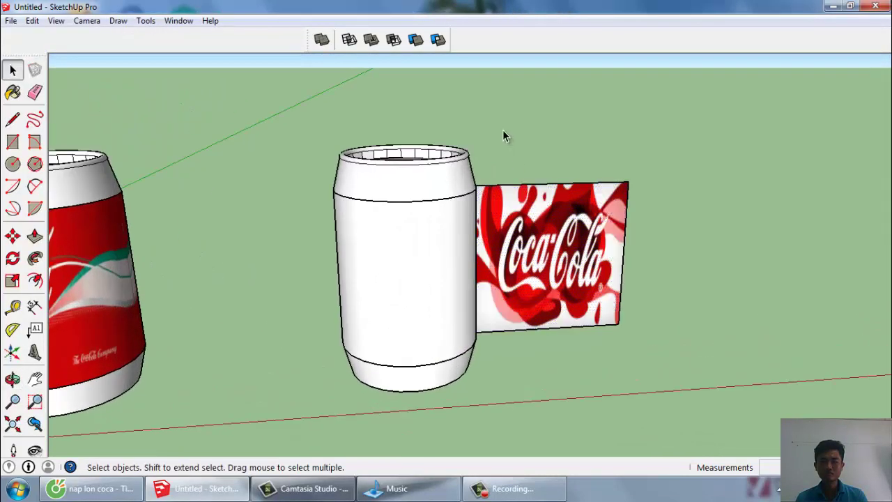
Sample the coca-cola texture from the flat image and paint it onto the third can's body.
{"action": "left_click", "coordinate": [12, 92]}
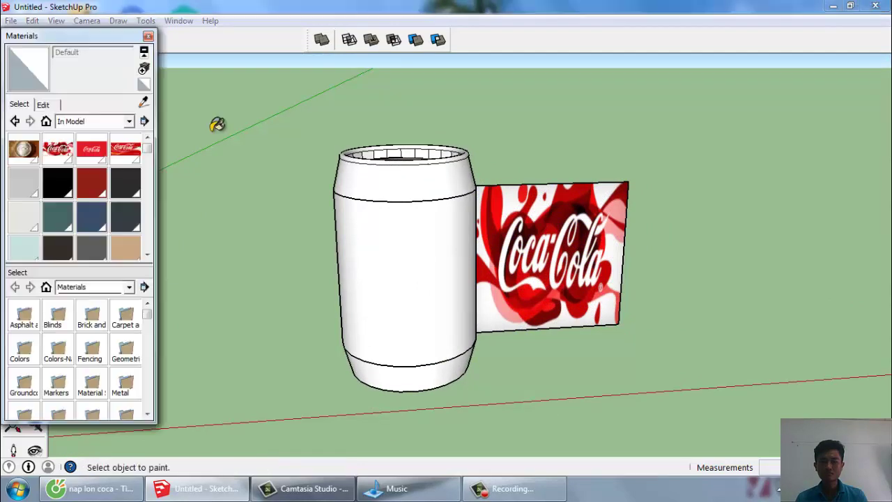
{"action": "left_click", "coordinate": [144, 105]}
{"action": "left_click", "coordinate": [554, 249]}
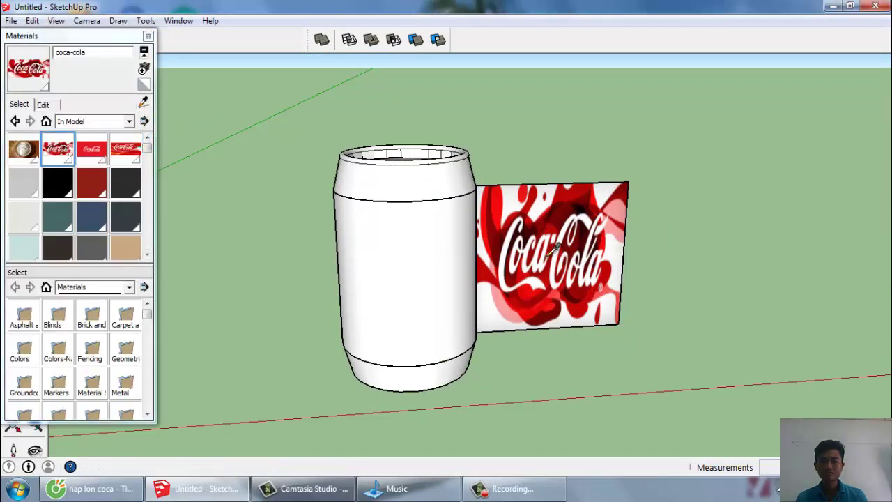
{"action": "left_click", "coordinate": [426, 256]}
{"action": "key", "text": "space"}
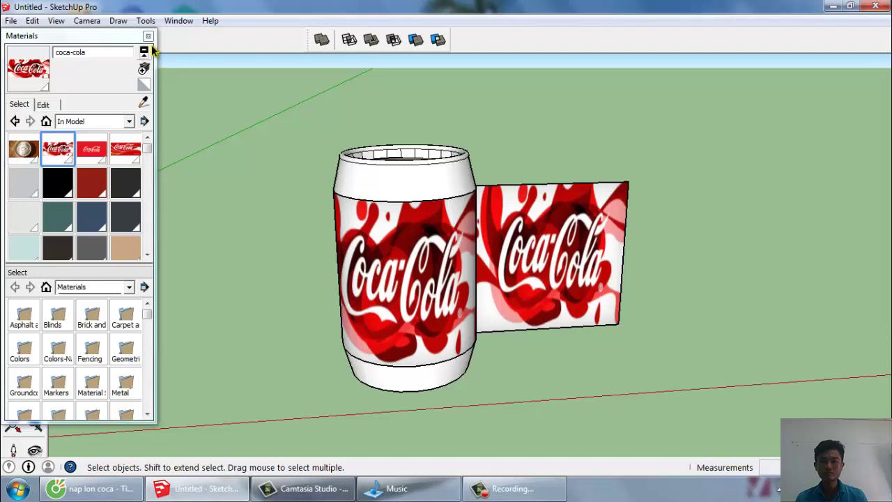
{"action": "left_click", "coordinate": [148, 36]}
Delete the flat Coca-Cola image standing beside the third can.
{"action": "key", "text": "o"}
{"action": "mouse_move", "coordinate": [159, 48]}
{"action": "left_mouse_down"}
{"action": "mouse_move", "coordinate": [685, 240]}
{"action": "mouse_move", "coordinate": [325, 247]}
{"action": "left_mouse_up"}
{"action": "scroll", "coordinate": [325, 246], "scroll_direction": "down", "scroll_amount": 5}
{"action": "key", "text": "space"}
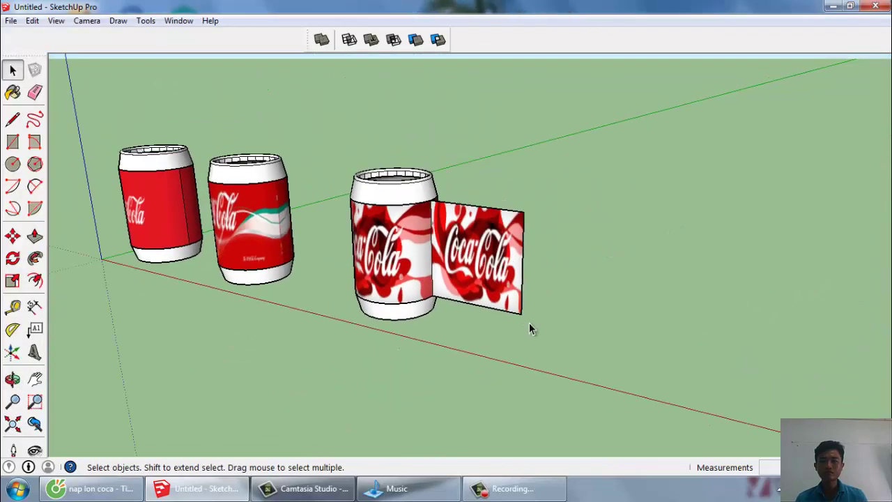
{"action": "key", "text": "Delete"}
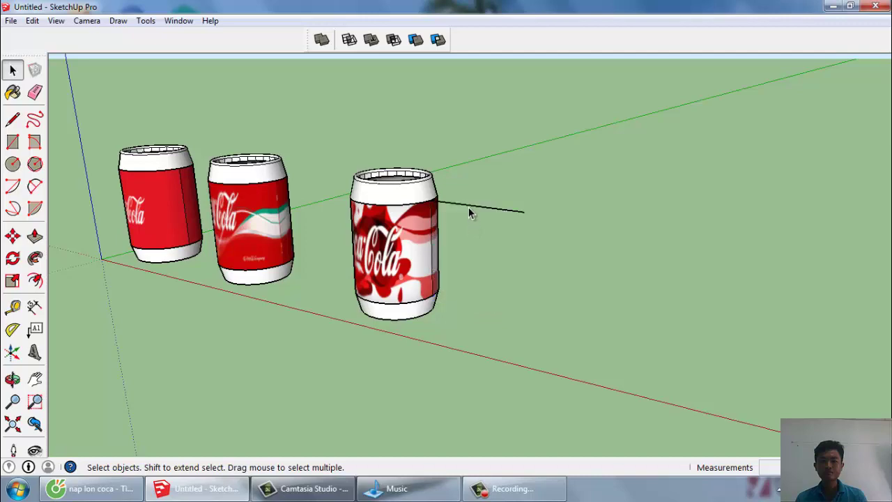
{"action": "scroll", "coordinate": [468, 207], "scroll_direction": "up", "scroll_amount": 2}
{"action": "scroll", "coordinate": [427, 258], "scroll_direction": "up", "scroll_amount": 2}
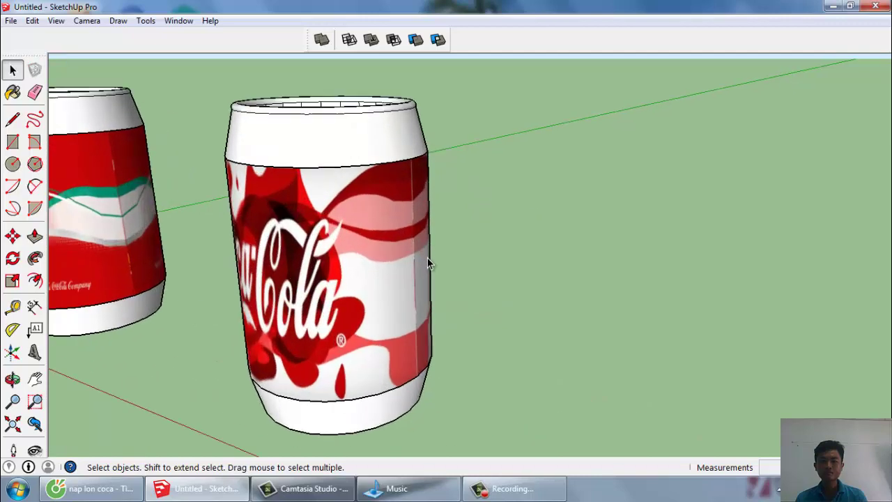
{"action": "scroll", "coordinate": [429, 264], "scroll_direction": "up", "scroll_amount": 1}
{"action": "scroll", "coordinate": [429, 264], "scroll_direction": "down", "scroll_amount": 3}
Make the third can and the middle can each into a component.
{"action": "mouse_move", "coordinate": [425, 272]}
{"action": "middle_mouse_down"}
{"action": "mouse_move", "coordinate": [217, 274]}
{"action": "mouse_move", "coordinate": [453, 248]}
{"action": "mouse_move", "coordinate": [467, 223]}
{"action": "middle_mouse_up"}
{"action": "scroll", "coordinate": [440, 235], "scroll_direction": "down", "scroll_amount": 2}
{"action": "mouse_move", "coordinate": [548, 160]}
{"action": "middle_mouse_down"}
{"action": "mouse_move", "coordinate": [349, 198]}
{"action": "mouse_move", "coordinate": [496, 216]}
{"action": "middle_mouse_up"}
{"action": "scroll", "coordinate": [498, 215], "scroll_direction": "up", "scroll_amount": 1}
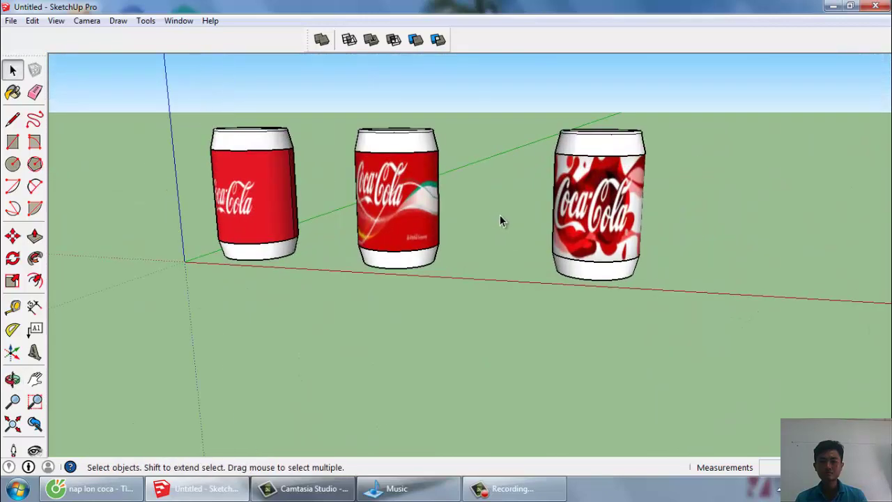
{"action": "scroll", "coordinate": [499, 215], "scroll_direction": "down", "scroll_amount": 1}
{"action": "left_click_drag", "start_coordinate": [649, 305], "coordinate": [512, 123]}
{"action": "key", "text": "g"}
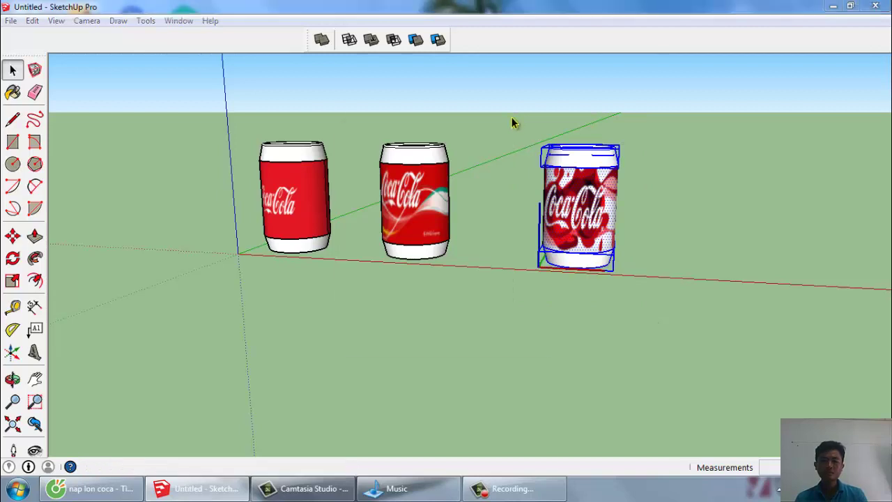
{"action": "key", "text": "Escape"}
{"action": "scroll", "coordinate": [559, 227], "scroll_direction": "up", "scroll_amount": 2}
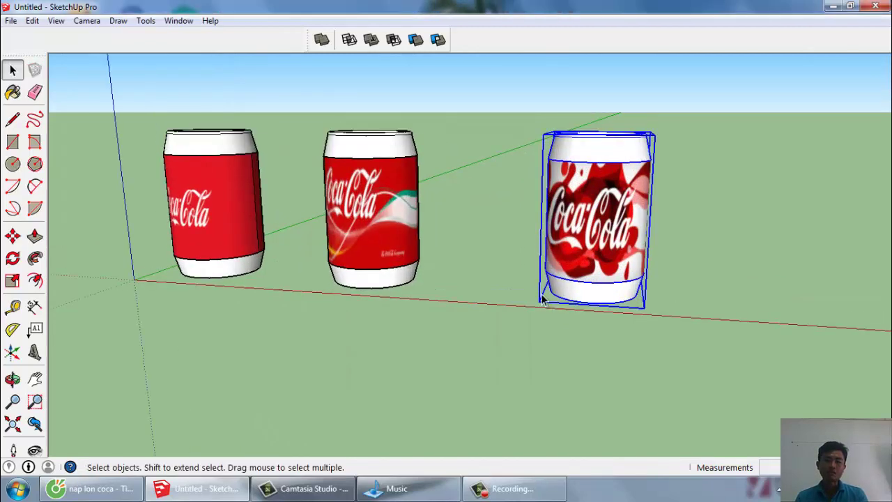
{"action": "scroll", "coordinate": [530, 306], "scroll_direction": "down", "scroll_amount": 1}
{"action": "left_click", "coordinate": [371, 159]}
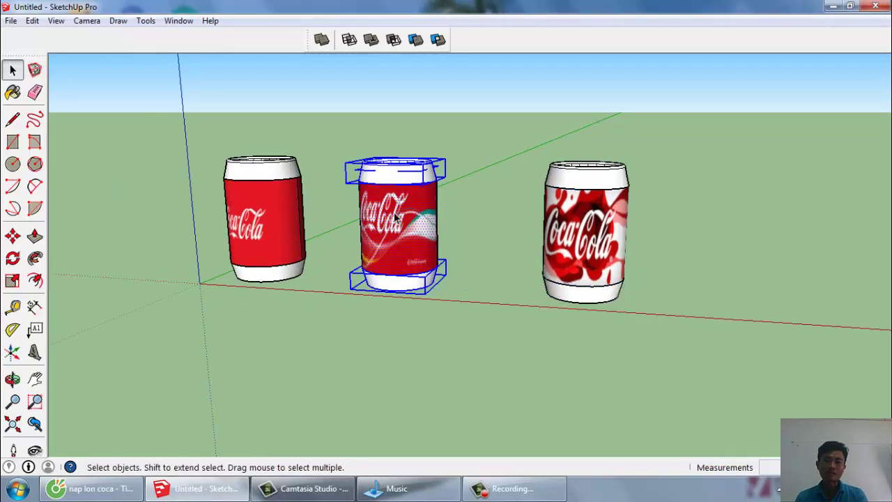
{"action": "key", "text": "g"}
{"action": "key", "text": "Return"}
{"action": "scroll", "coordinate": [409, 223], "scroll_direction": "up", "scroll_amount": 1}
Start moving the middle can, cancel, and orbit to a better angle.
{"action": "middle_click_drag", "start_coordinate": [409, 223], "coordinate": [458, 238]}
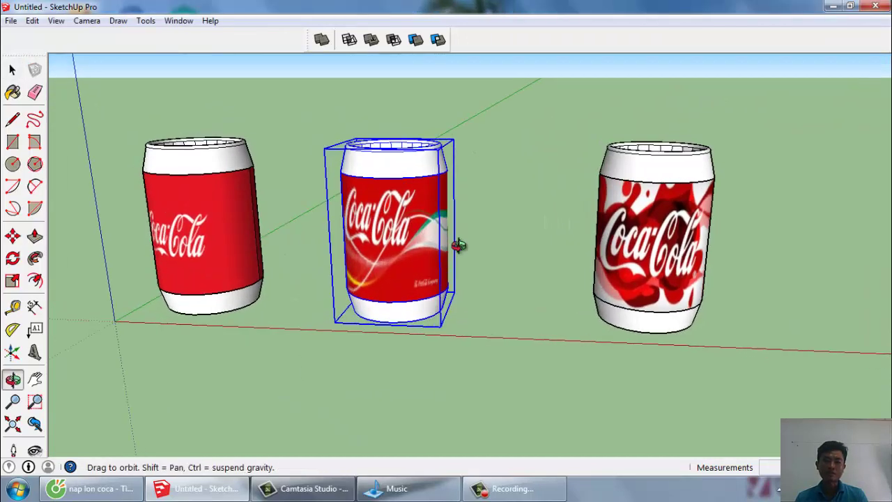
{"action": "key", "text": "m"}
{"action": "left_click", "coordinate": [444, 325]}
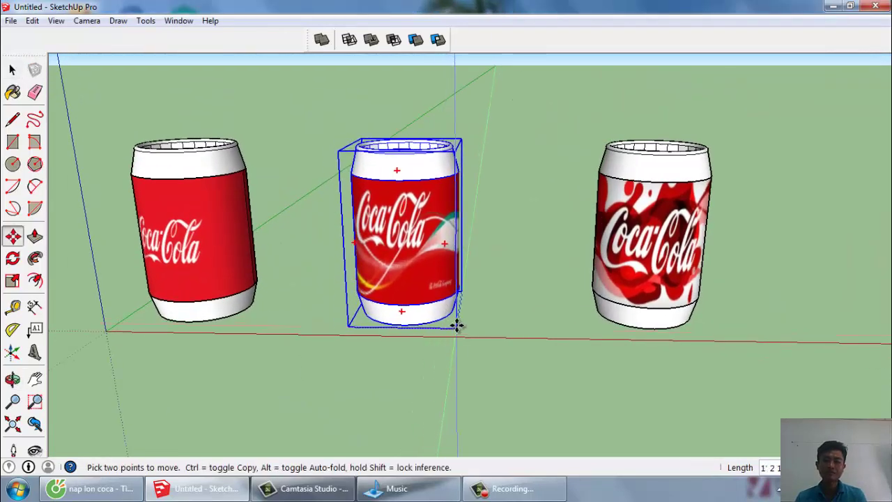
{"action": "key", "text": "space"}
{"action": "scroll", "coordinate": [494, 320], "scroll_direction": "down", "scroll_amount": 2}
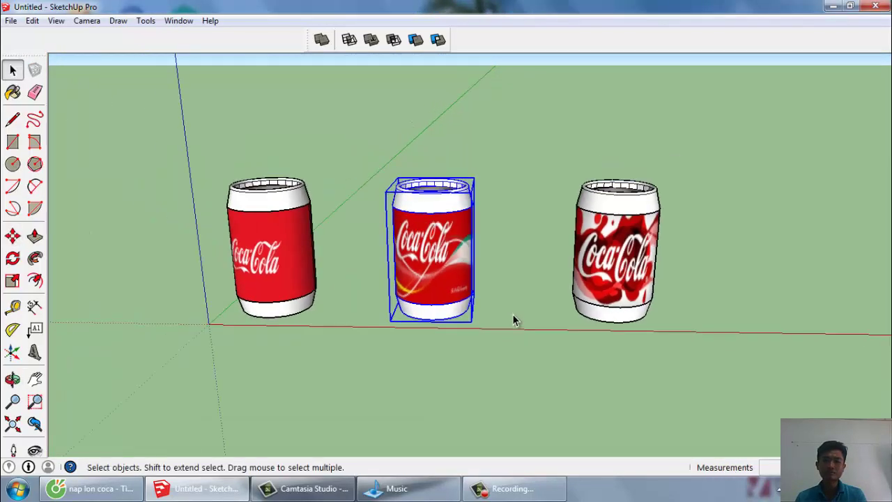
{"action": "left_click", "coordinate": [528, 349]}
{"action": "mouse_move", "coordinate": [528, 348]}
{"action": "middle_mouse_down"}
{"action": "mouse_move", "coordinate": [621, 304]}
{"action": "mouse_move", "coordinate": [473, 314]}
{"action": "middle_mouse_up"}
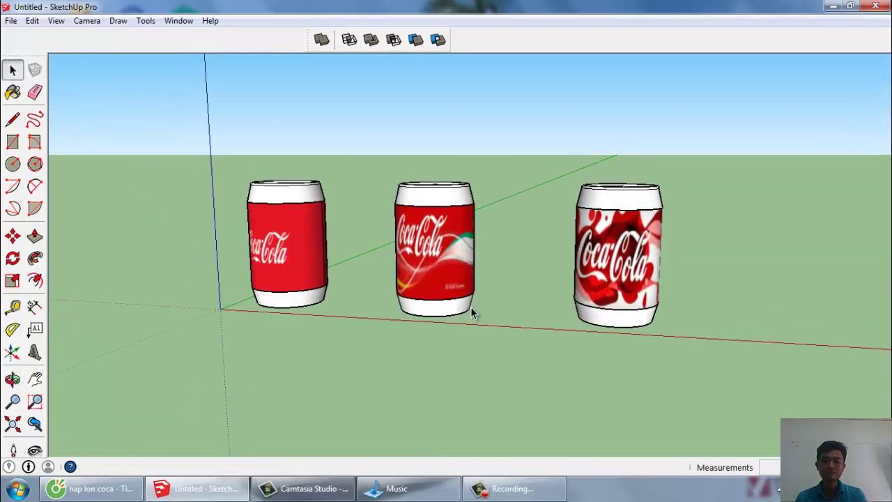
Shift the middle can slightly right along the red axis.
{"action": "left_click", "coordinate": [453, 283]}
{"action": "key", "text": "m"}
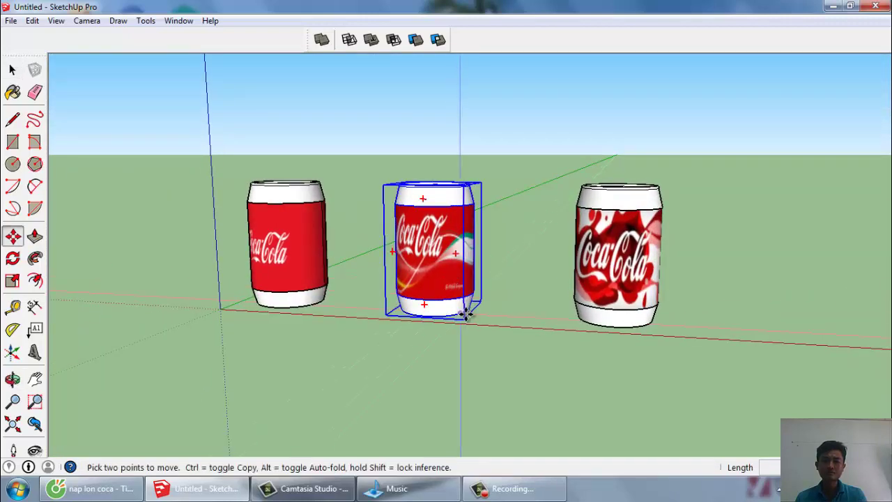
{"action": "left_click", "coordinate": [466, 315]}
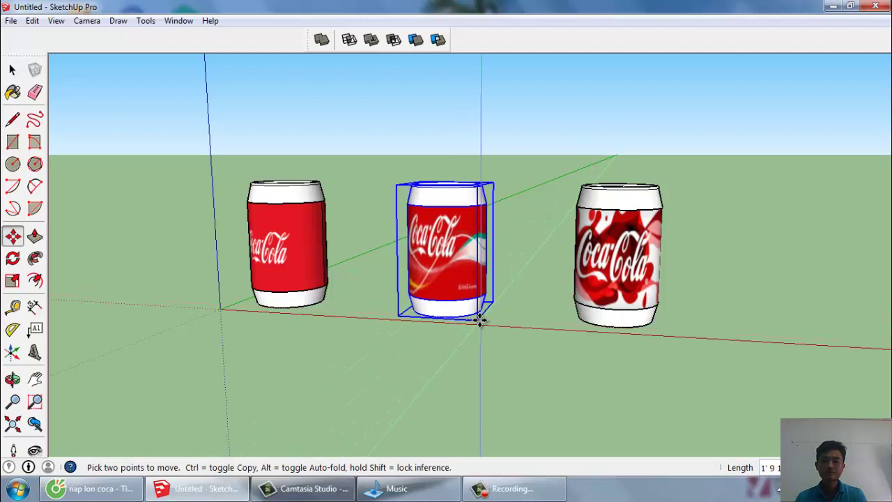
{"action": "left_click", "coordinate": [478, 317]}
{"action": "key", "text": "space"}
{"action": "left_click", "coordinate": [358, 311]}
{"action": "middle_click_drag", "start_coordinate": [358, 311], "coordinate": [423, 323]}
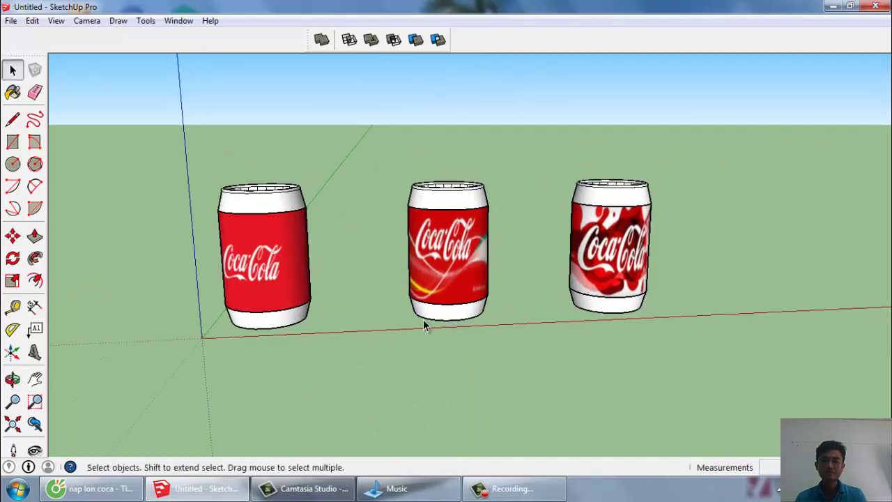
Orbit around the row, selecting each can in turn to check the spacing.
{"action": "left_click", "coordinate": [234, 214]}
{"action": "left_click", "coordinate": [389, 367]}
{"action": "left_click", "coordinate": [468, 300]}
{"action": "mouse_move", "coordinate": [468, 300]}
{"action": "middle_mouse_down"}
{"action": "mouse_move", "coordinate": [551, 281]}
{"action": "mouse_move", "coordinate": [532, 287]}
{"action": "mouse_move", "coordinate": [526, 333]}
{"action": "middle_mouse_up"}
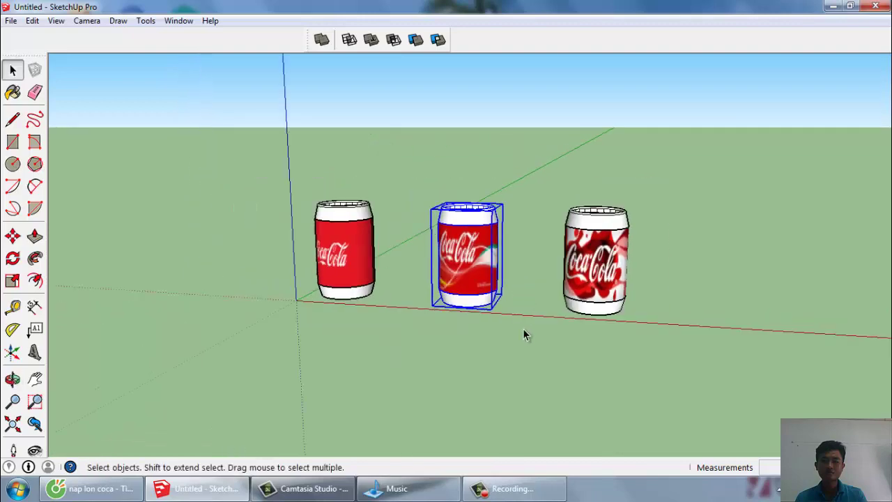
{"action": "left_click", "coordinate": [594, 300]}
{"action": "middle_click_drag", "start_coordinate": [593, 290], "coordinate": [565, 332]}
{"action": "left_click", "coordinate": [526, 368]}
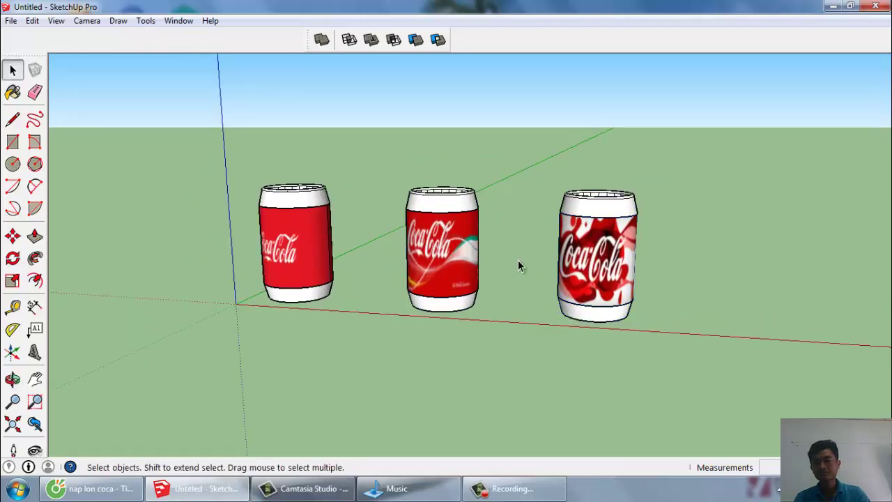
{"action": "middle_click_drag", "start_coordinate": [518, 261], "coordinate": [532, 295]}
{"action": "scroll", "coordinate": [532, 296], "scroll_direction": "up", "scroll_amount": 3}
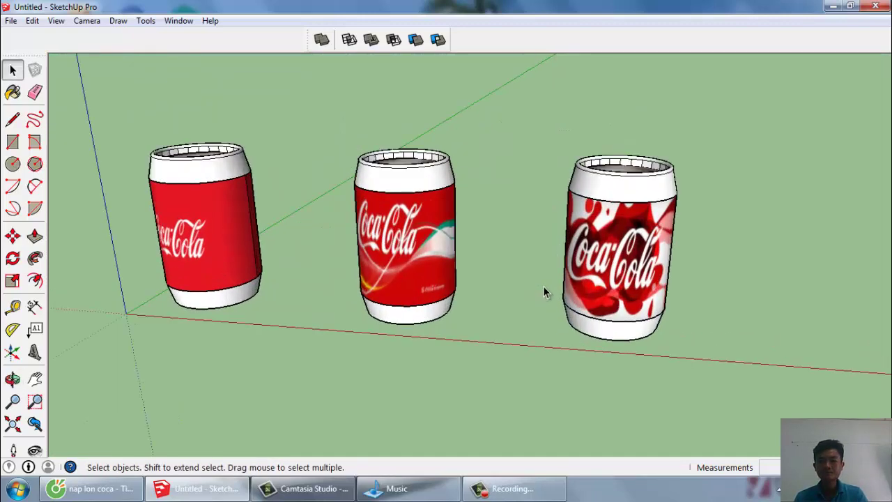
{"action": "scroll", "coordinate": [506, 277], "scroll_direction": "up", "scroll_amount": 1}
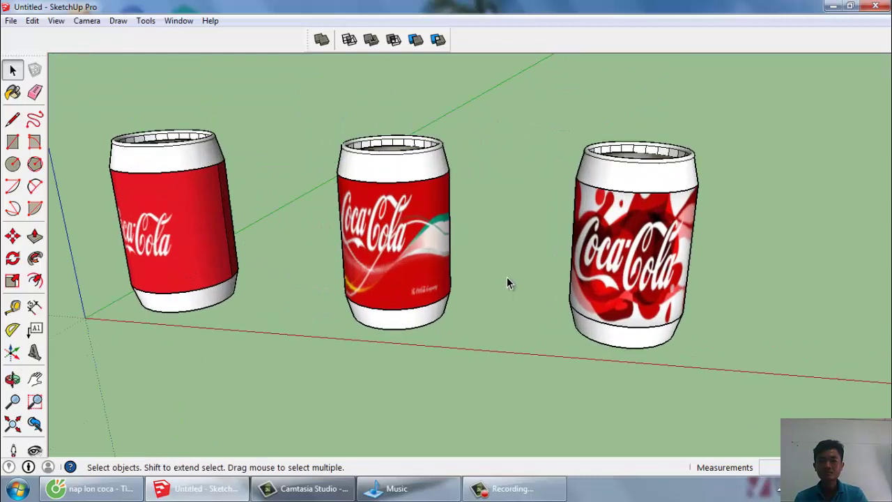